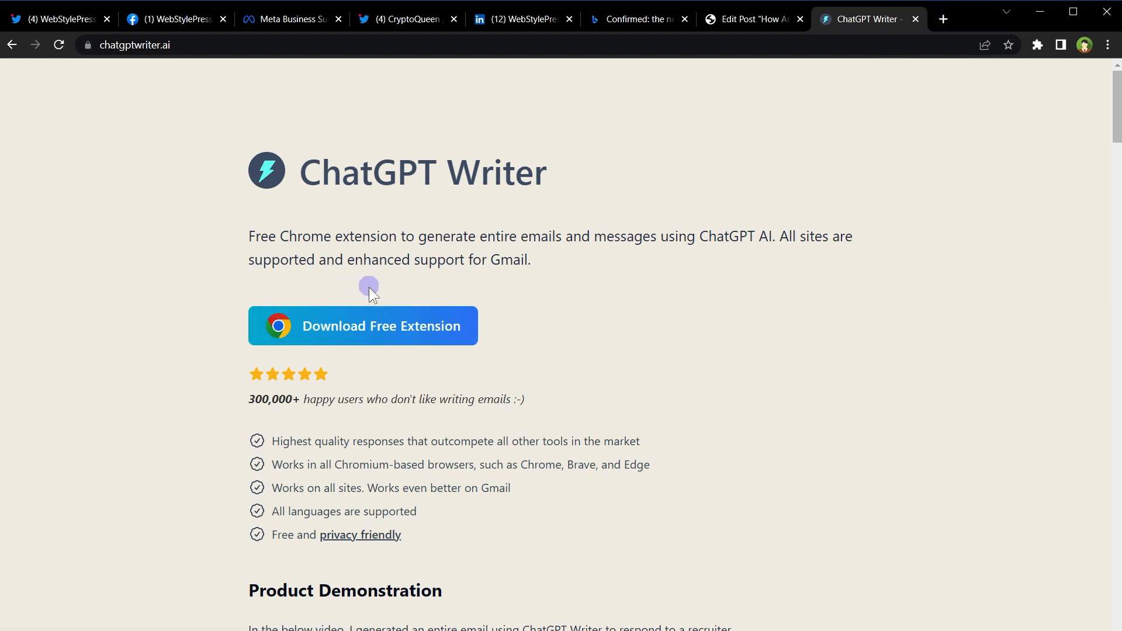
Install the ChatGPT Writer extension from the Chrome Web Store and dismiss the installation notice.
left_click(416, 332)
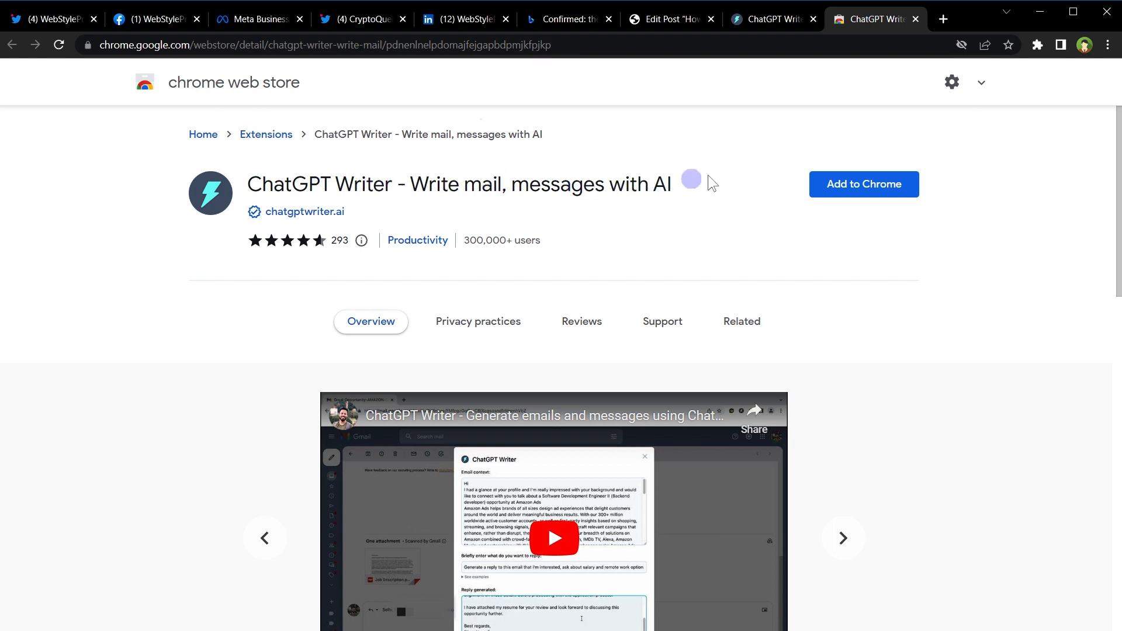
left_click(908, 181)
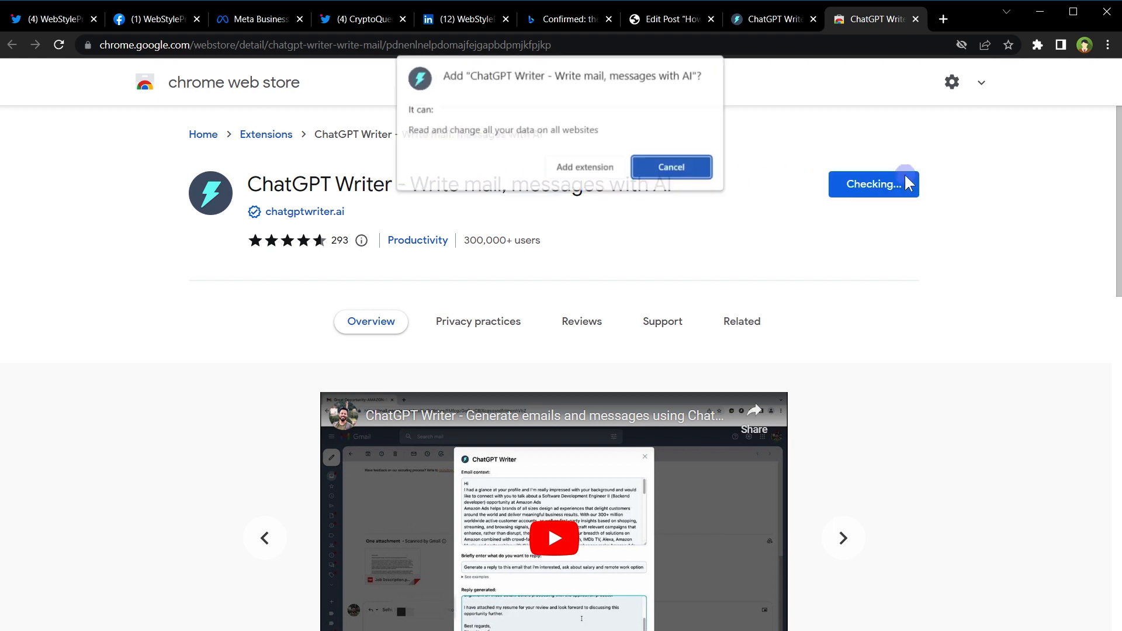
left_click(602, 170)
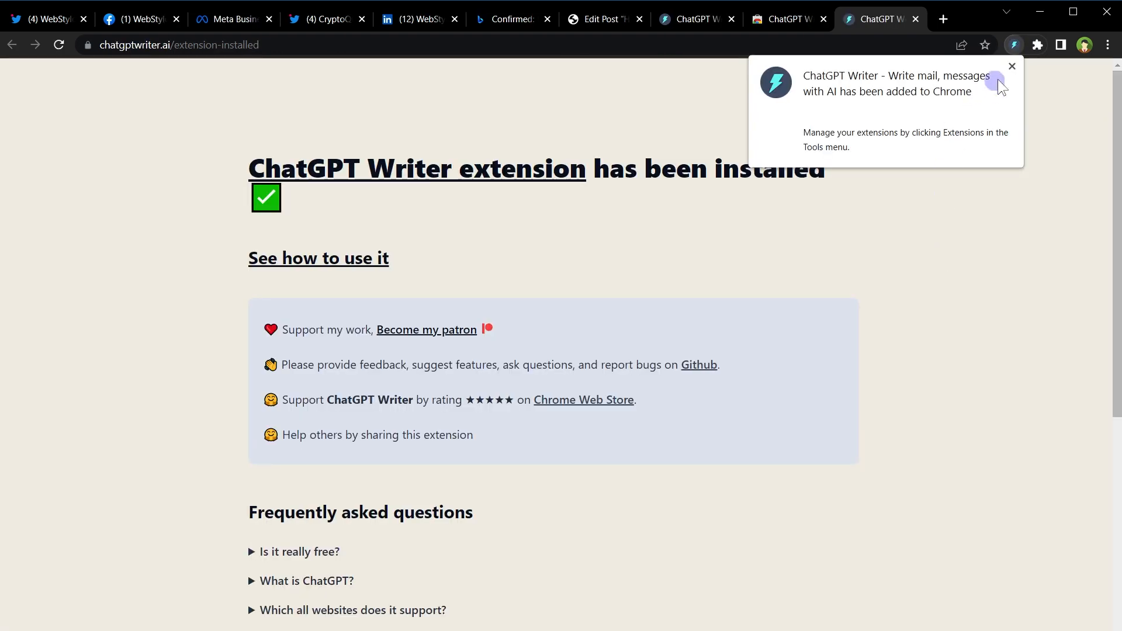
left_click(1012, 66)
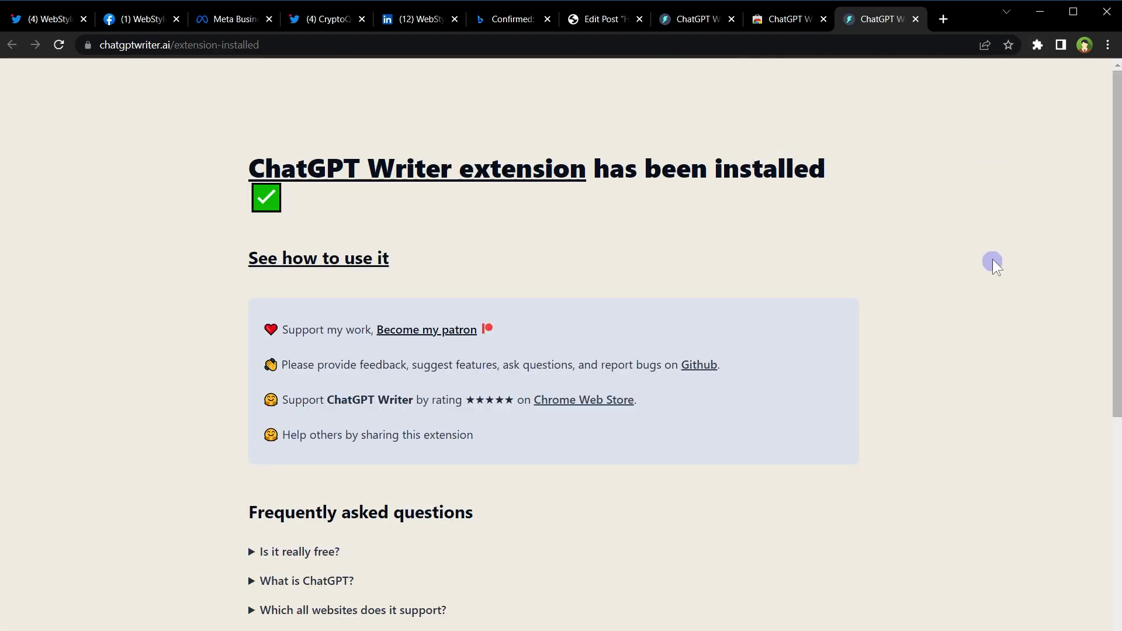
Pin the ChatGPT Writer extension to the browser toolbar and close the extension-installed page.
left_click(1039, 45)
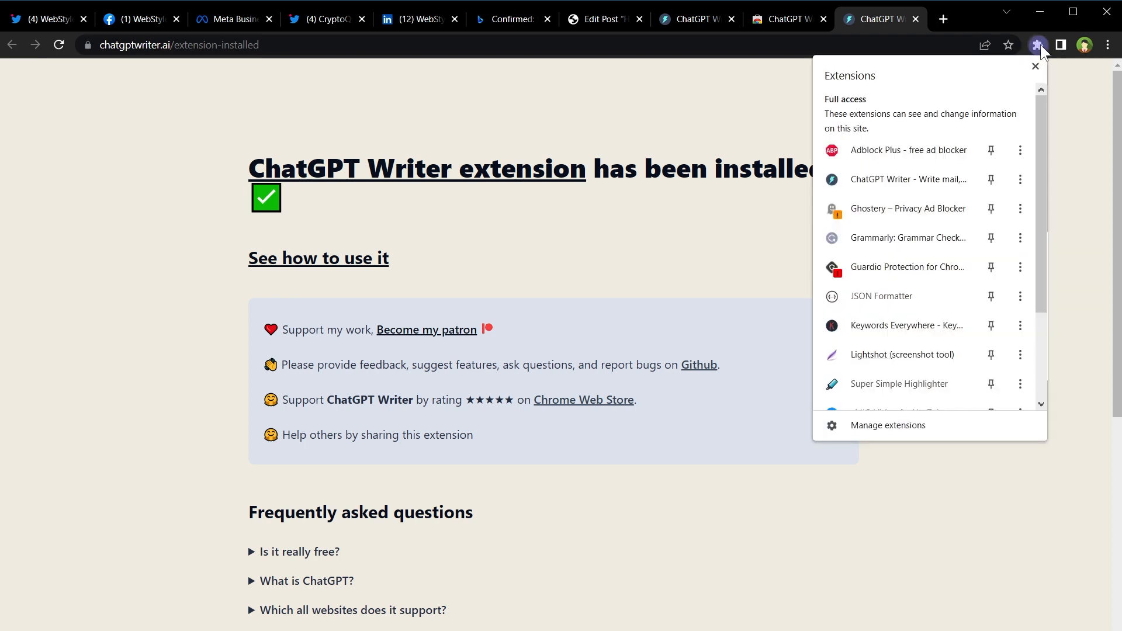
left_click(991, 180)
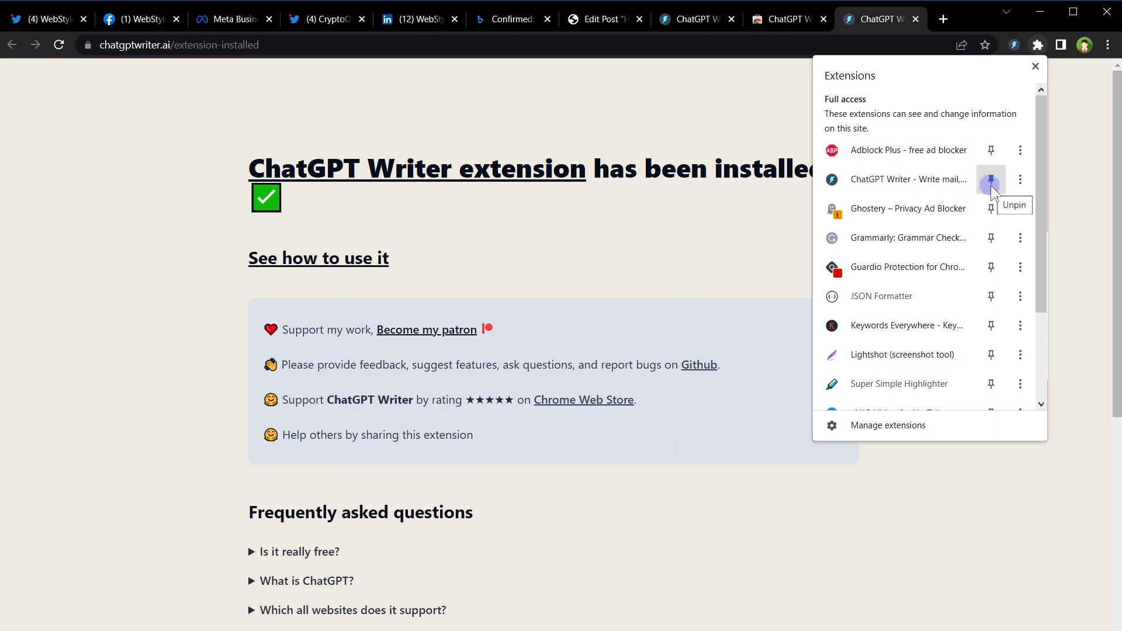
left_click(1035, 67)
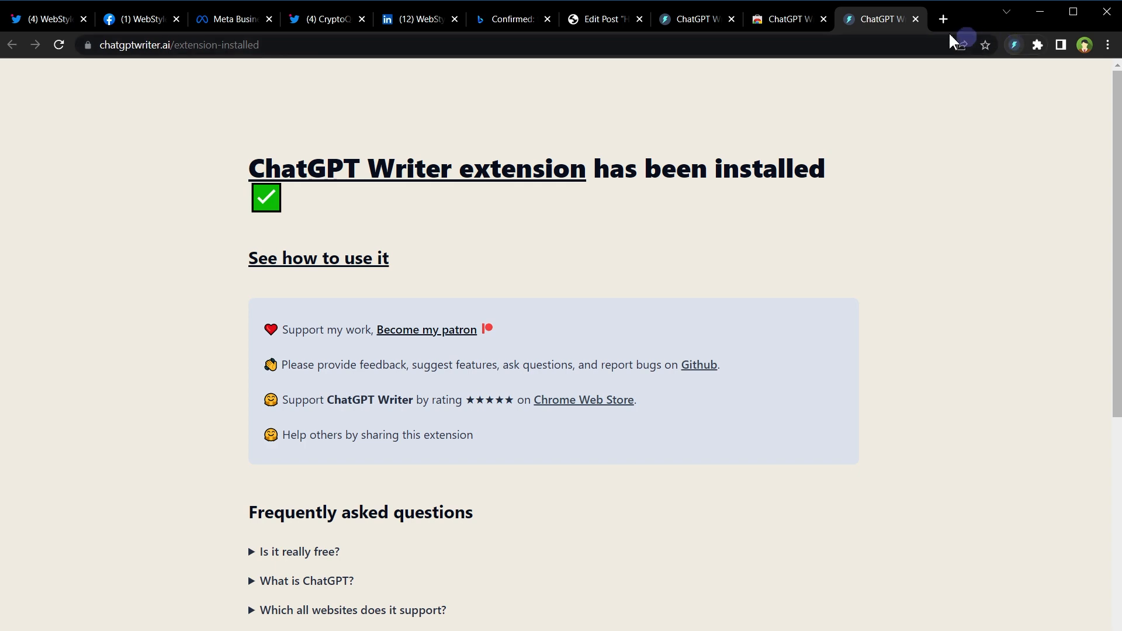
left_click(915, 19)
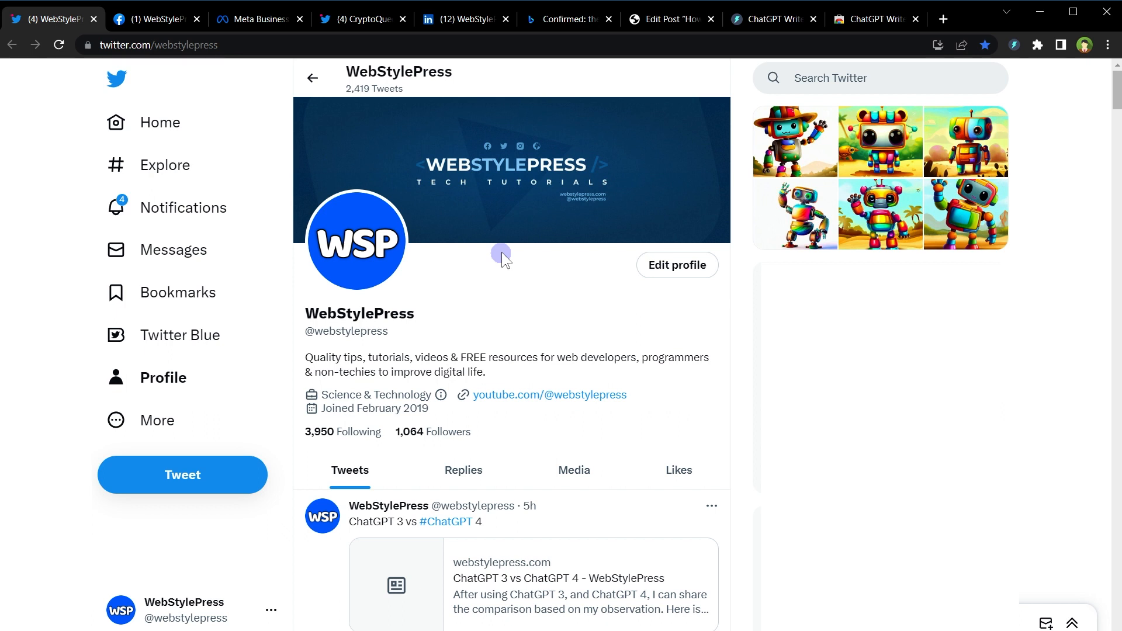
Enter a ChatGPT Writer prompt for a tweet under 250 characters reminding followers of new productivity-boosting ChatGPT tutorials on my YouTube channel, adding a couple of relevant tags.
left_click(1011, 45)
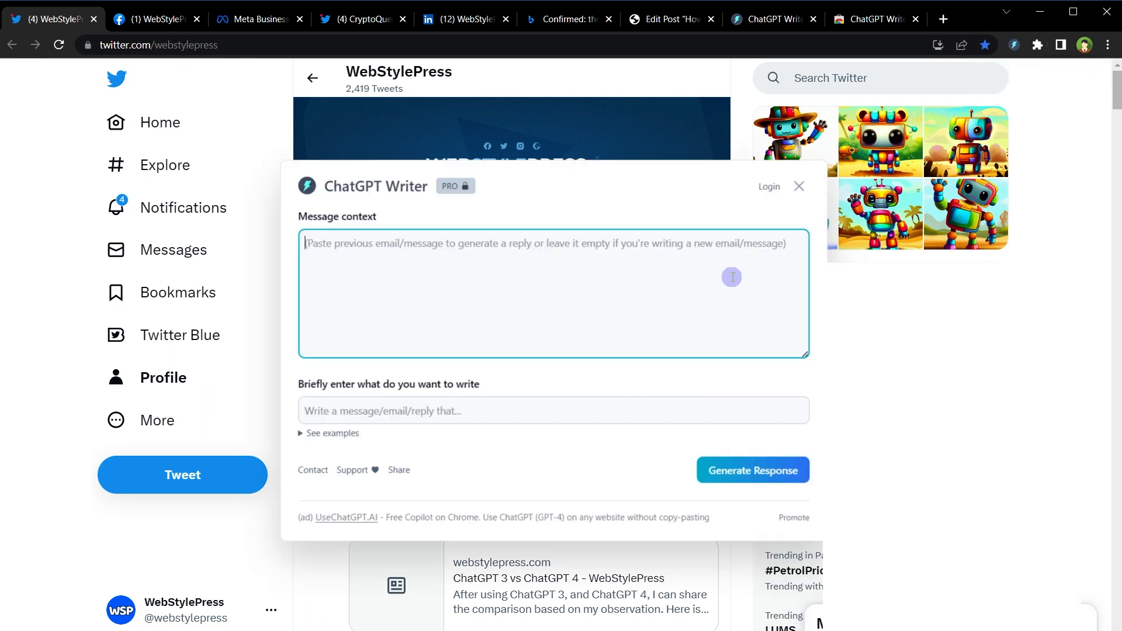
left_click(373, 406)
type("I want a tweet under 250 characters reminding my followers to check new ChatGPT tutorials on my youtube channel that will boost their productivity. Add couple of relevant tags as well")
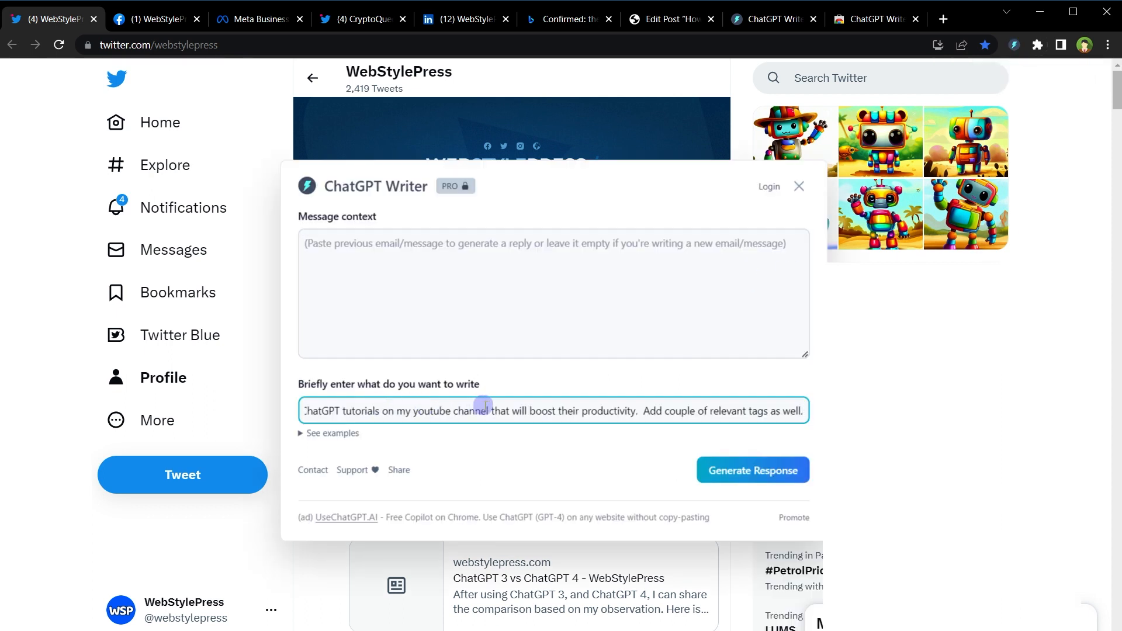
Review the prompt's wording, from the 250-character limit and ChatGPT tutorials topic to the request for relevant tags.
key("Home")
key("ctrl+shift+Right")
key("ctrl+shift+Right")
key("ctrl+shift+Right")
key("ctrl+shift+Right")
key("ctrl+shift+Right")
key("ctrl+shift+Right")
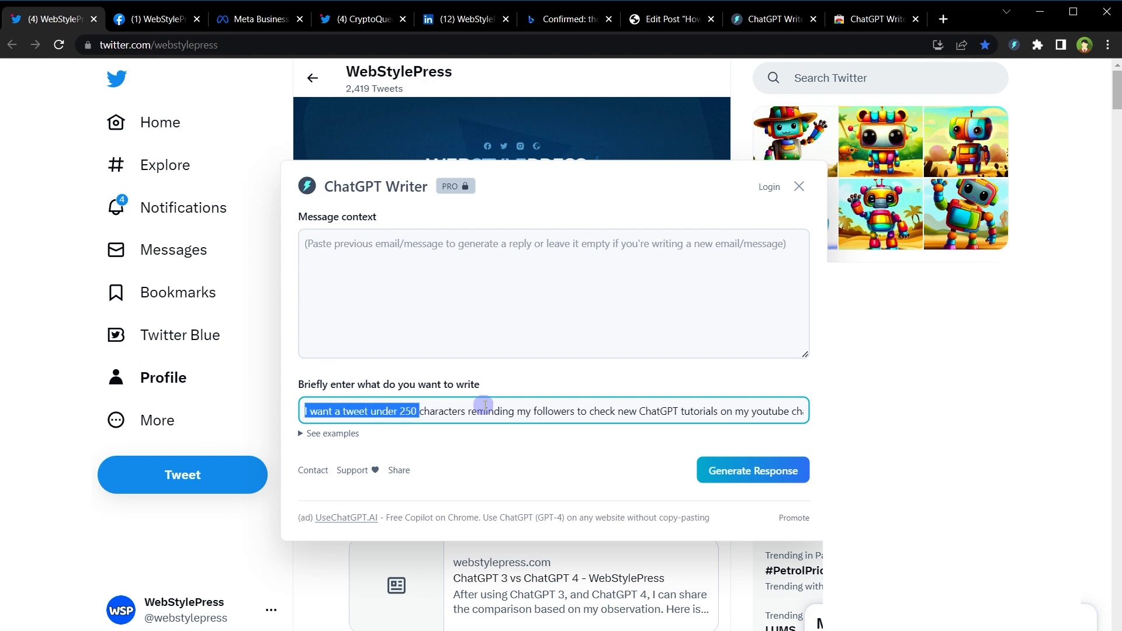
double_click(500, 406)
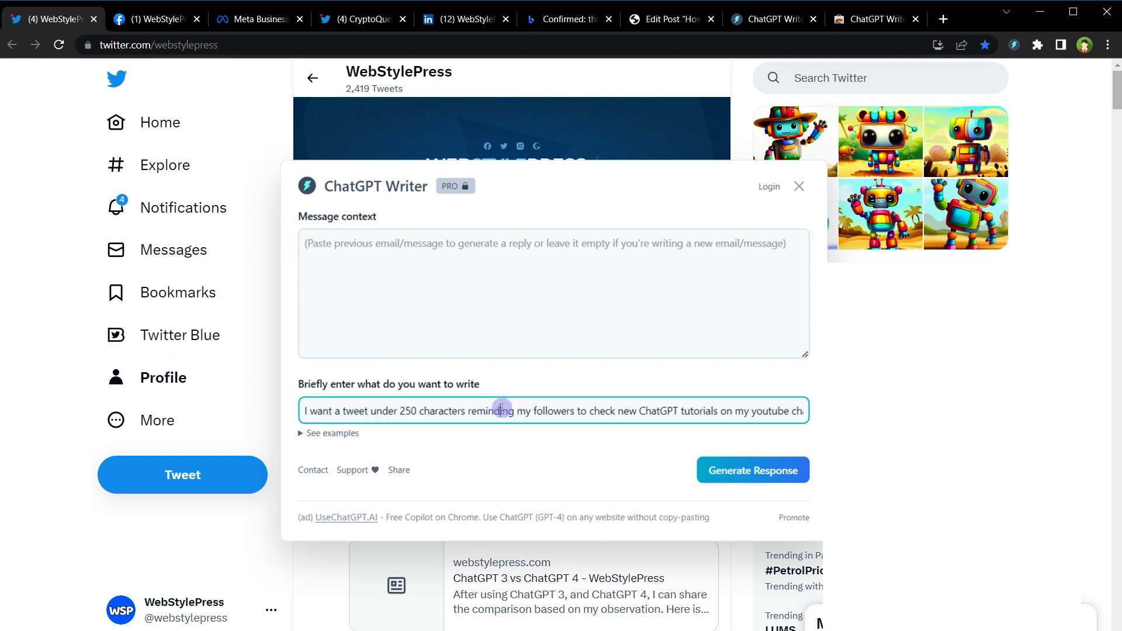
double_click(545, 410)
double_click(649, 409)
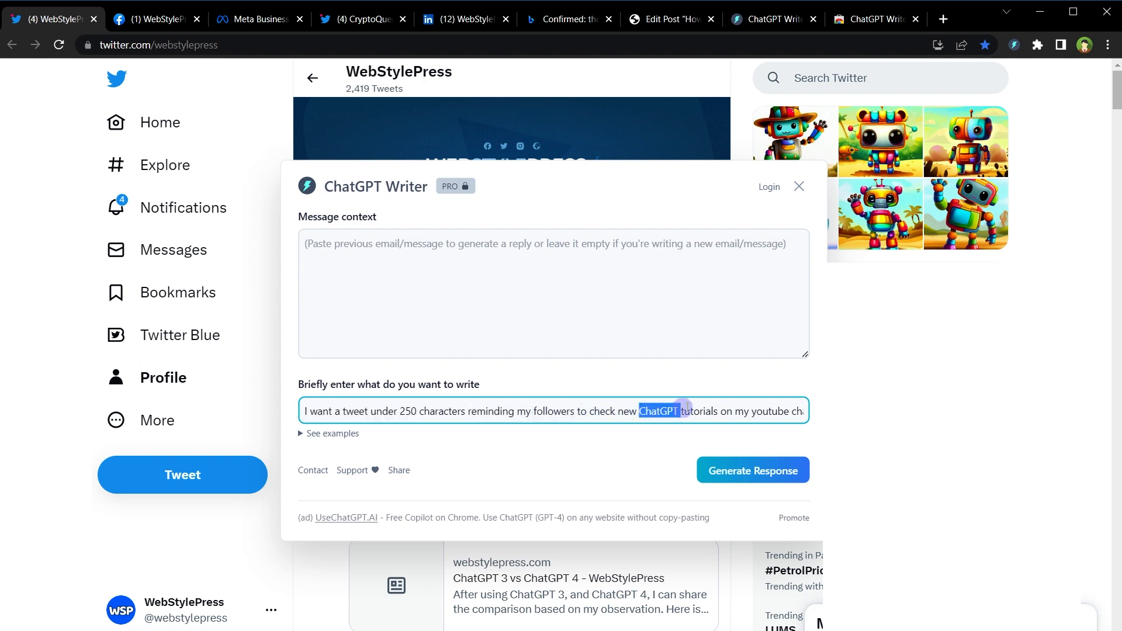
double_click(692, 409)
double_click(742, 409)
key("shift+End")
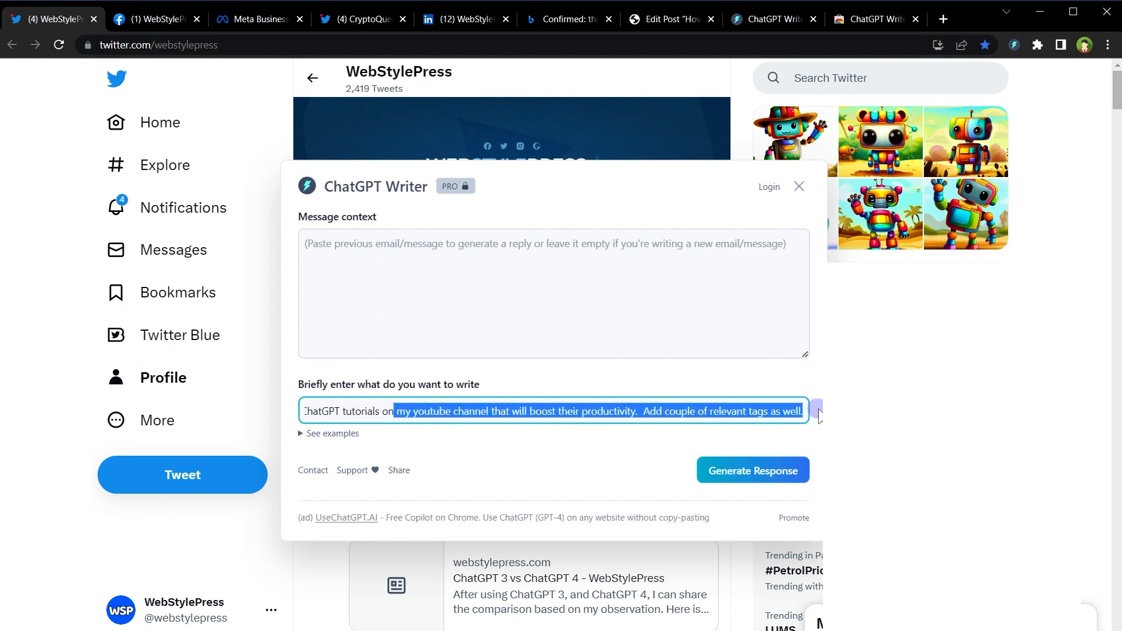
left_click(606, 413)
double_click(605, 413)
double_click(730, 412)
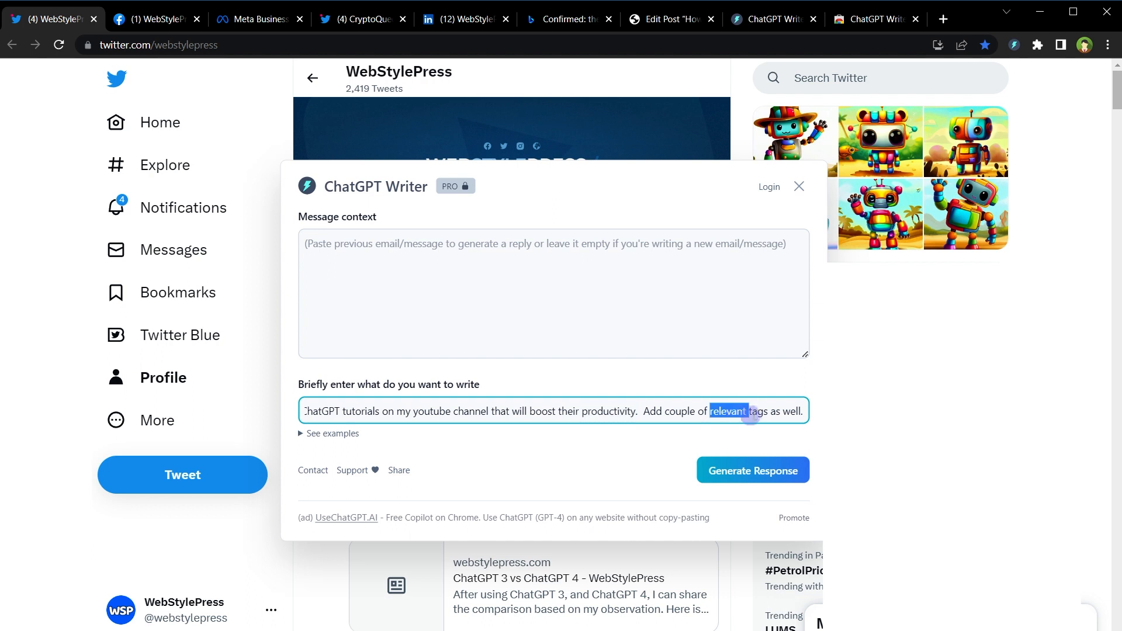
double_click(760, 413)
left_click(764, 415)
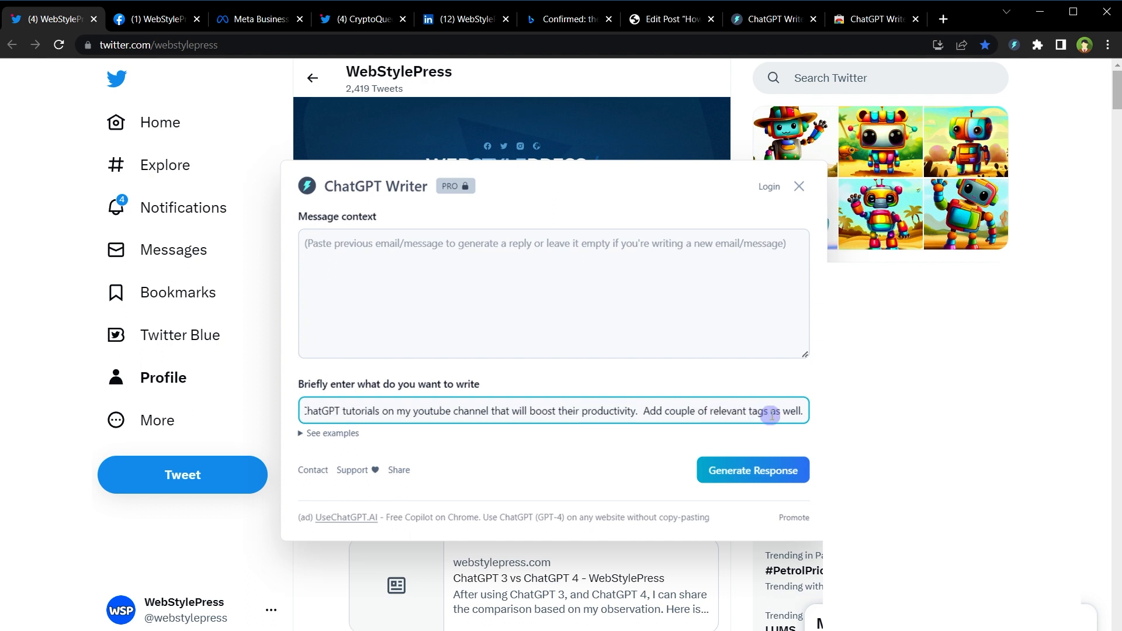
Generate the tweet from the entered prompt and copy the full response out of ChatGPT Writer.
left_click(302, 433)
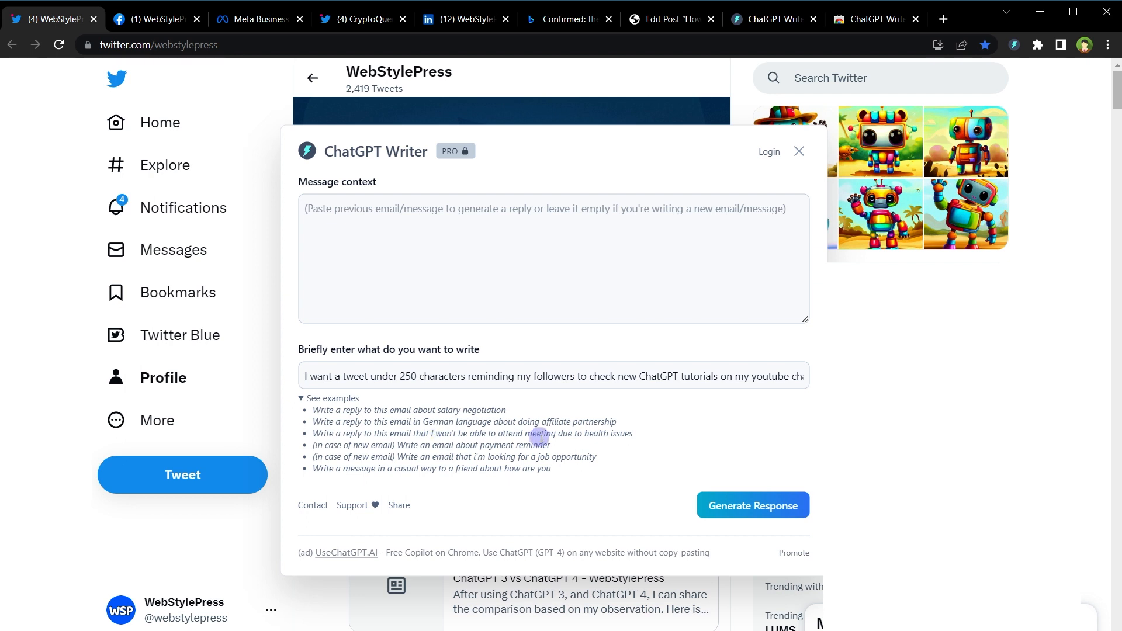
left_click(727, 513)
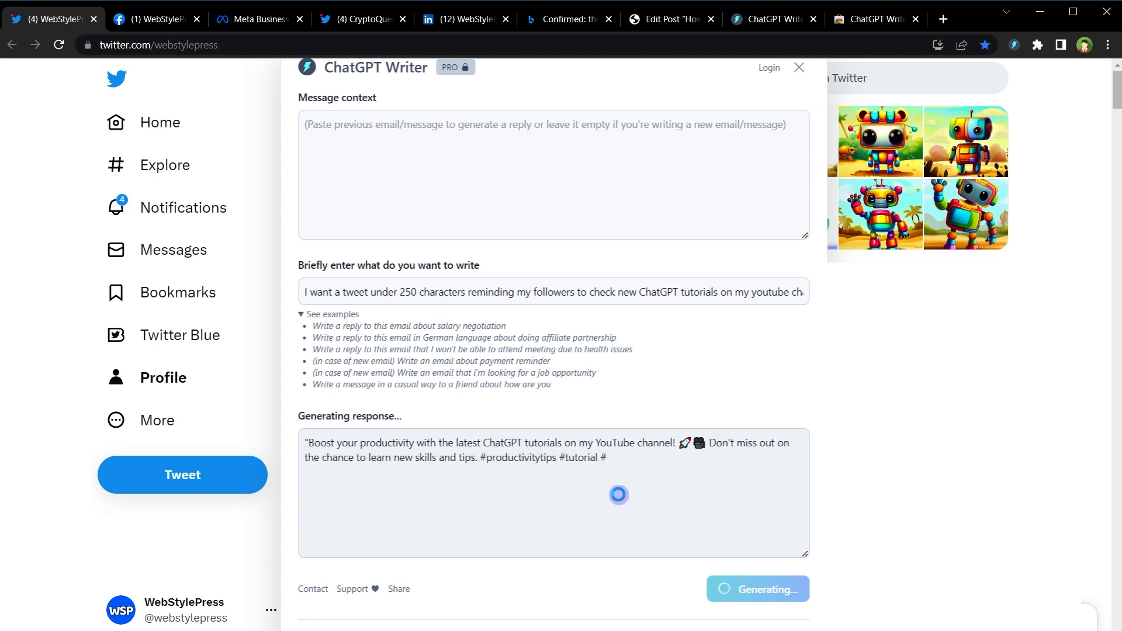
key("ctrl+minus")
left_click_drag(641, 435, 318, 424)
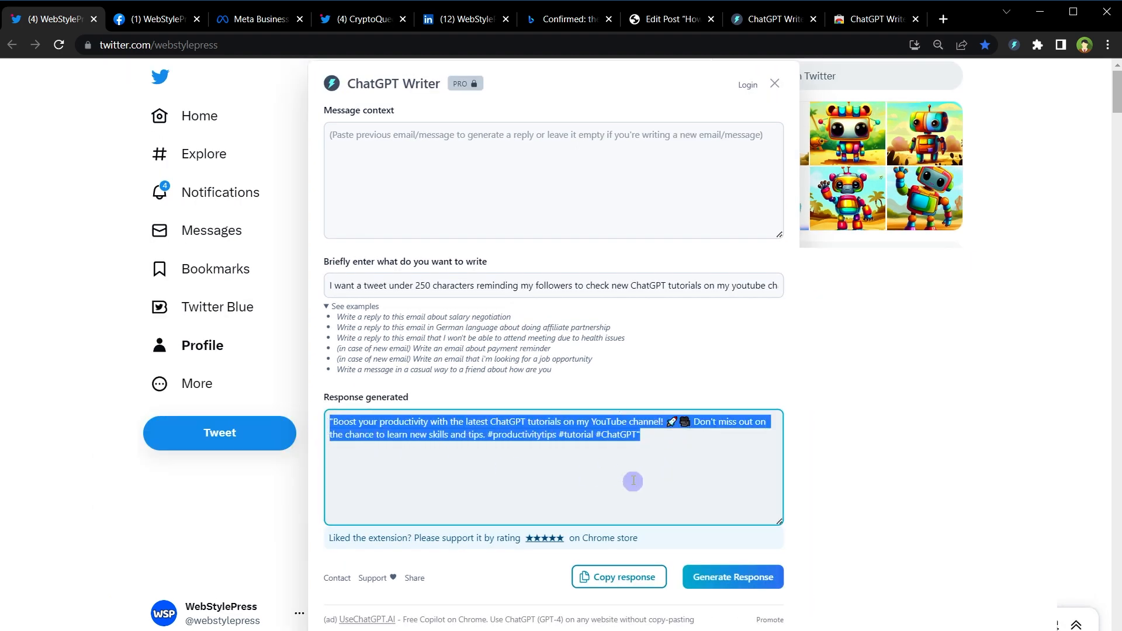
left_click(775, 84)
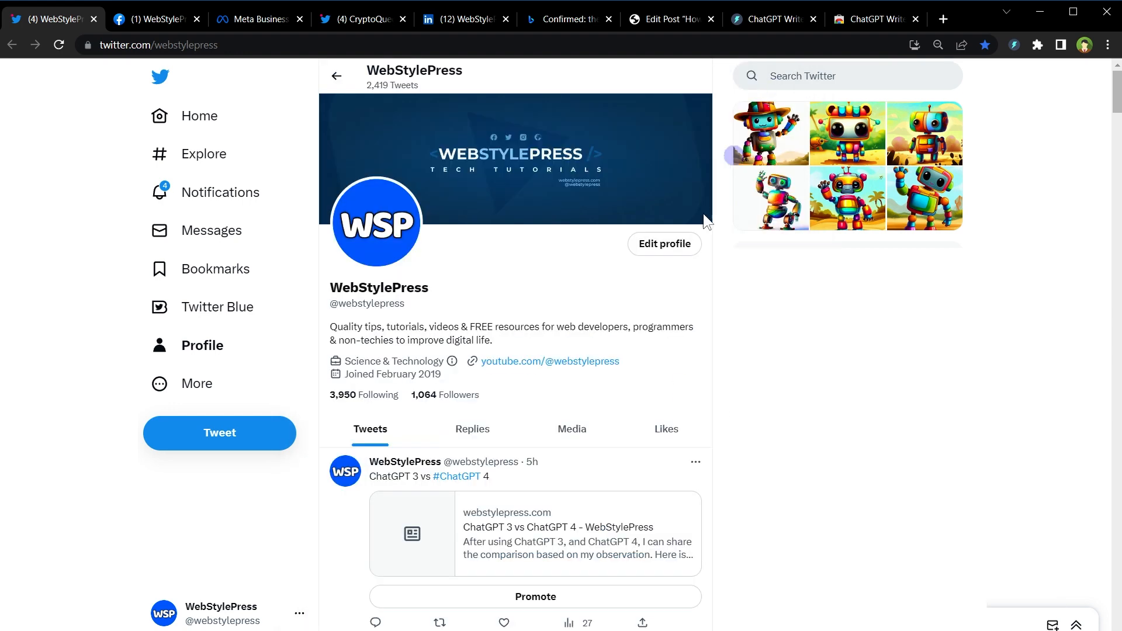
Compose a new tweet with the generated text "Boost your productivity with the latest ChatGPT tutorials" and remove its enclosing quotation marks.
left_click(252, 429)
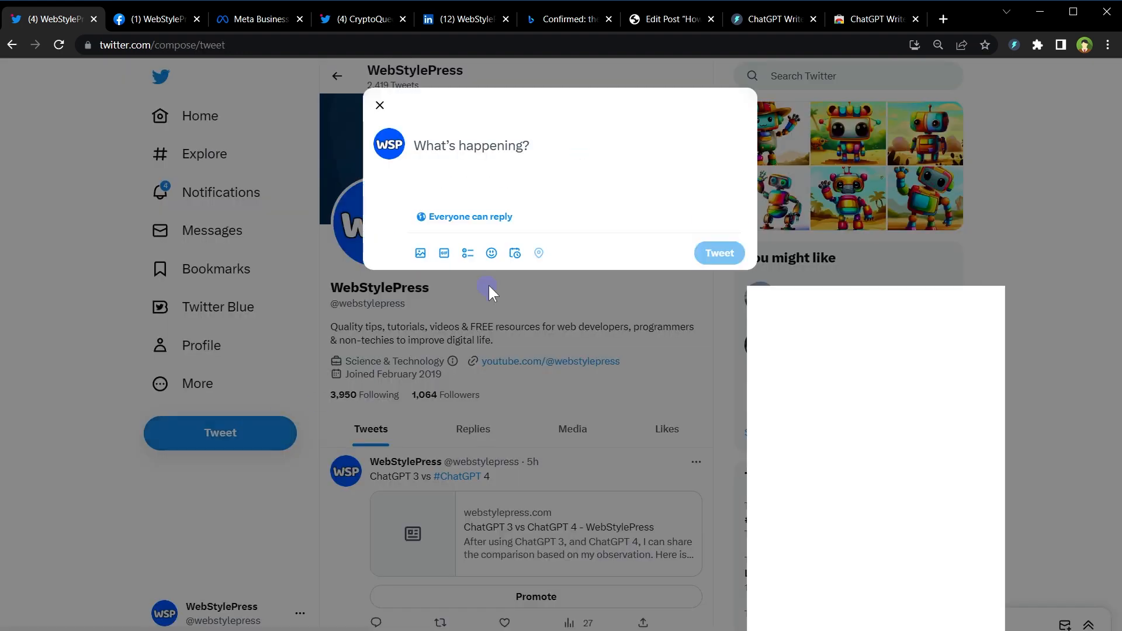
type("\"Boost your productivity with the latest ChatGPT tutorials on my YouTube channel! 🚀 🎥 Don't miss out on the chance to learn new skills and tips. #productivitytips #tutorial #ChatGPT\"")
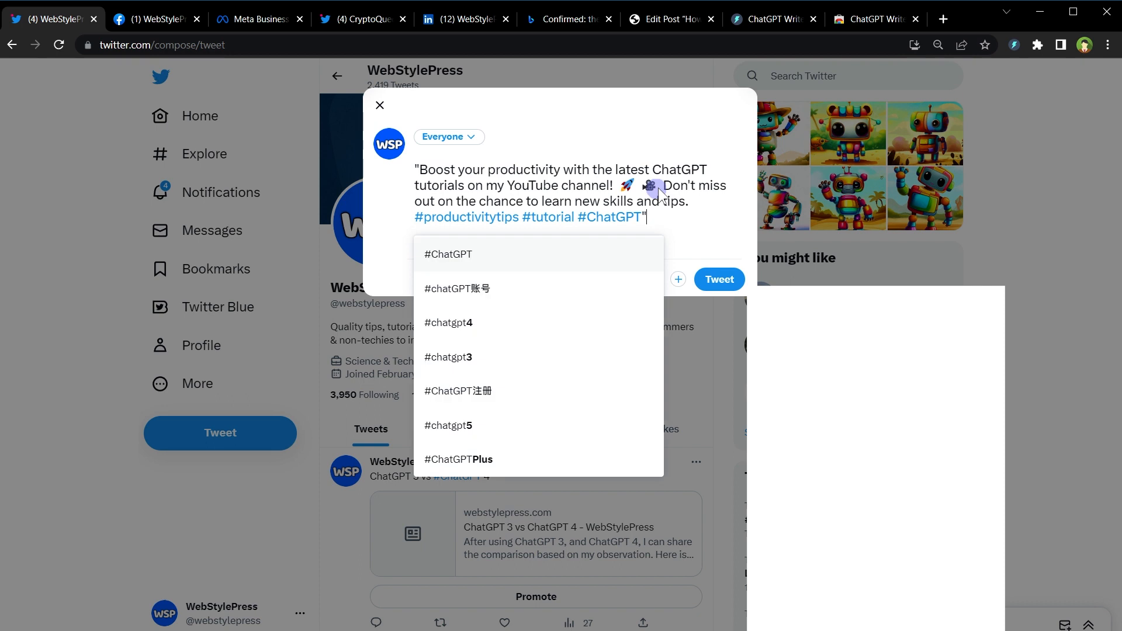
key("BackSpace")
key("Home")
key("Up")
key("Up")
key("Up")
key("Delete")
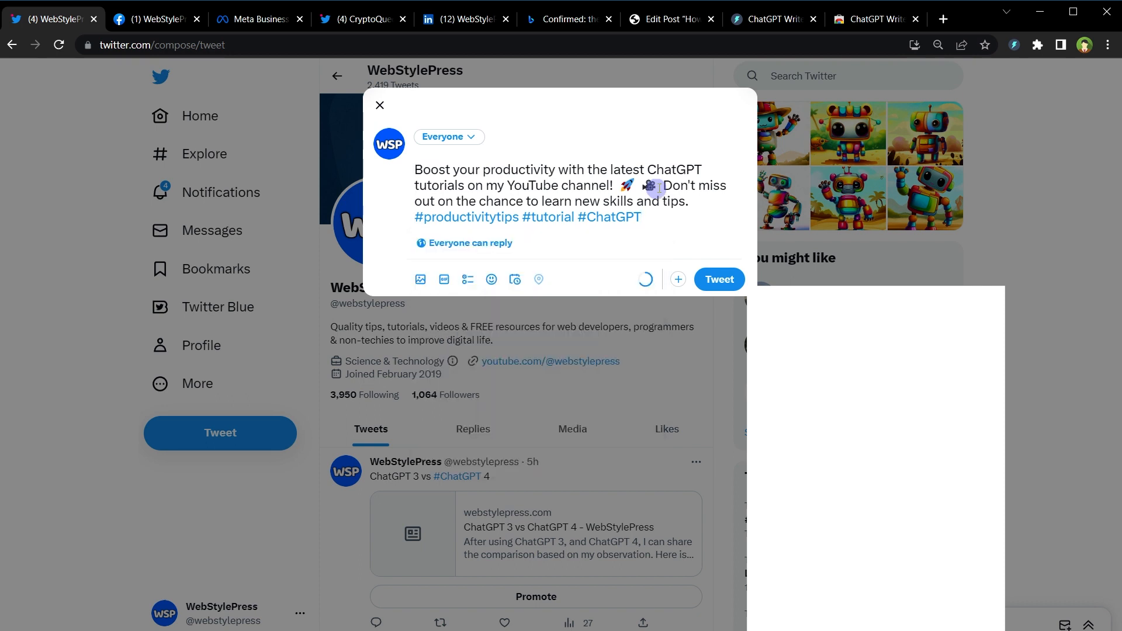
Read through the drafted tweet's opening sentence and its hashtags before publishing.
key("ctrl+shift+Right")
key("ctrl+shift+Right")
key("ctrl+shift+Right")
key("ctrl+shift+Right")
key("ctrl+shift+Right")
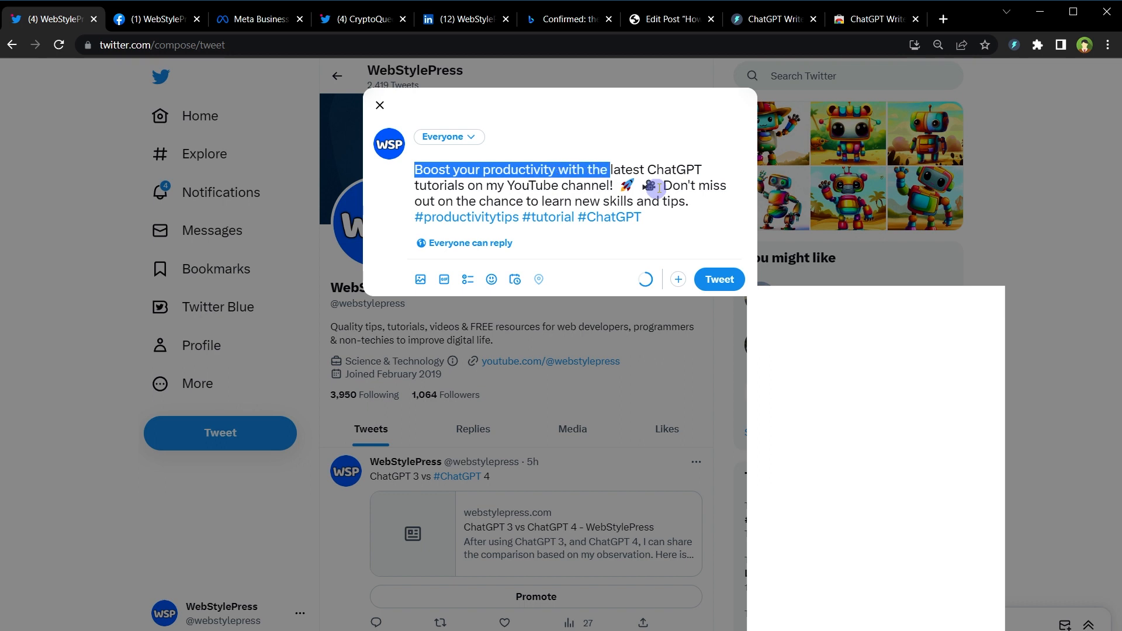
key("ctrl+shift+Right")
key("ctrl+shift+Right")
key("ctrl+shift+Right")
key("ctrl+shift+Right")
key("ctrl+shift+Right")
key("ctrl+shift+Right")
key("ctrl+shift+Right")
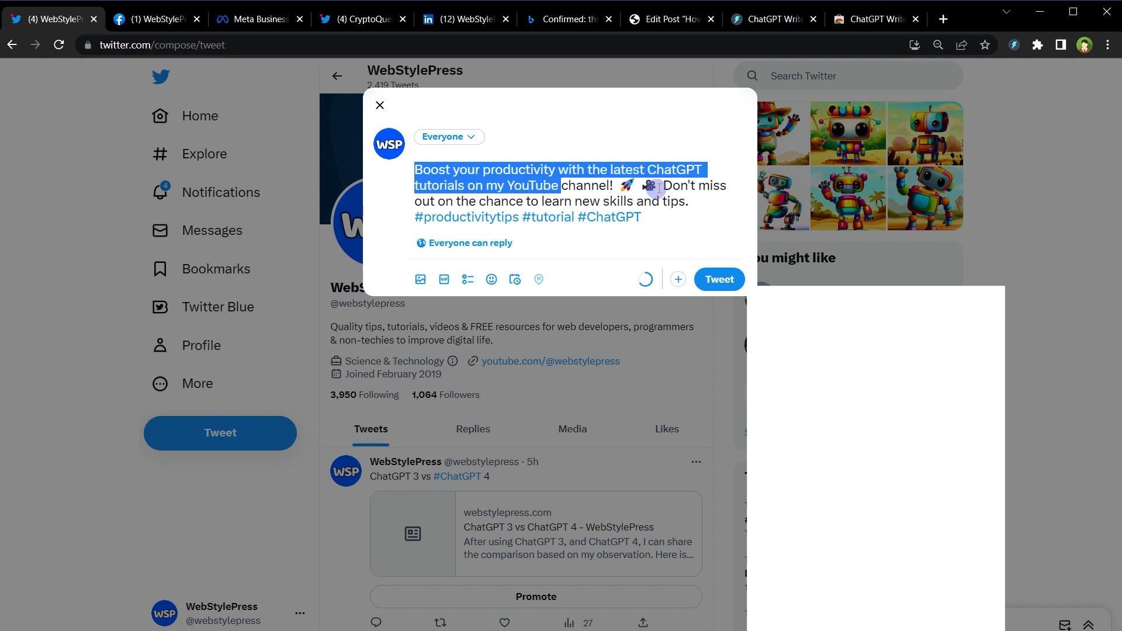
key("Down")
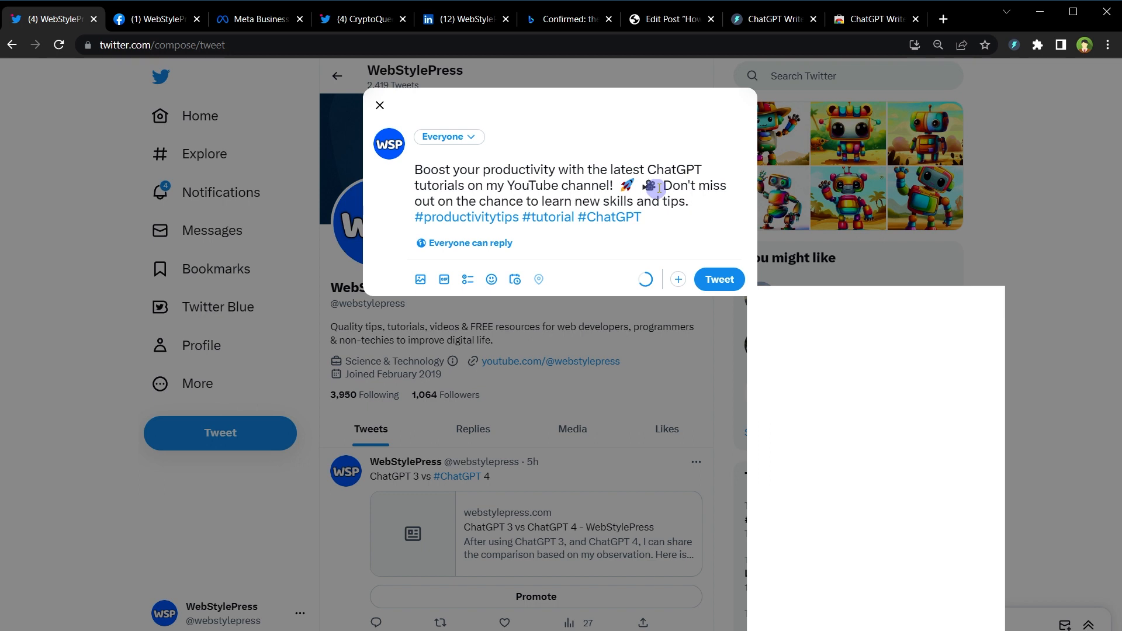
key("ctrl+shift+Right")
key("ctrl+shift+Right")
key("ctrl+shift+Right")
key("ctrl+shift+Right")
key("ctrl+shift+Right")
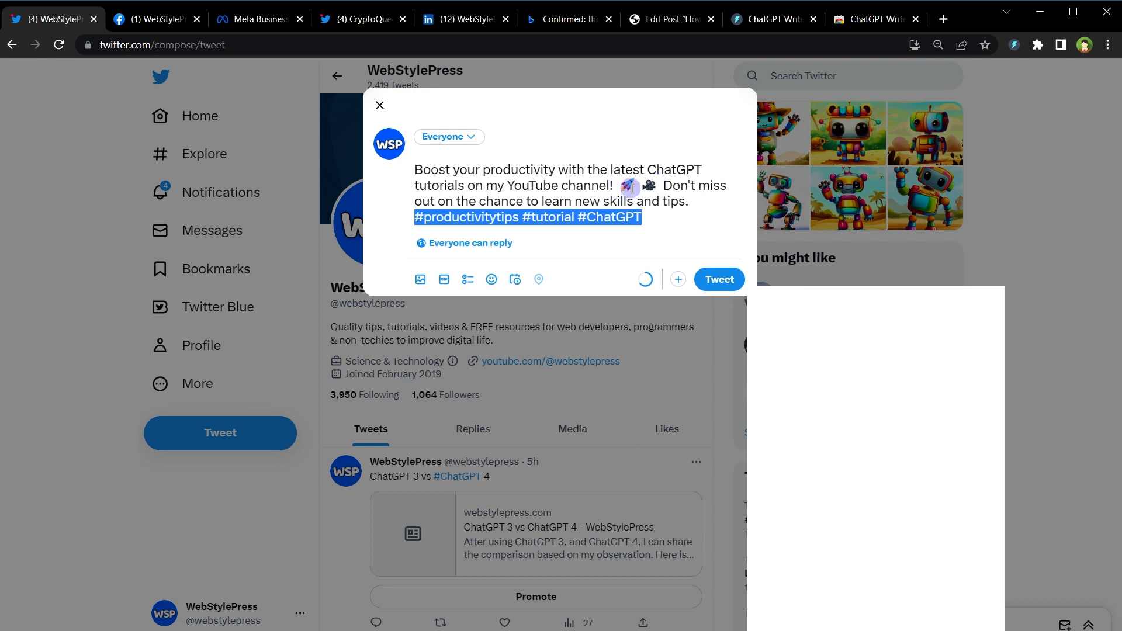
Publish the drafted tweet about the ChatGPT tutorials on the WebStylePress account.
key("Right")
left_click(708, 279)
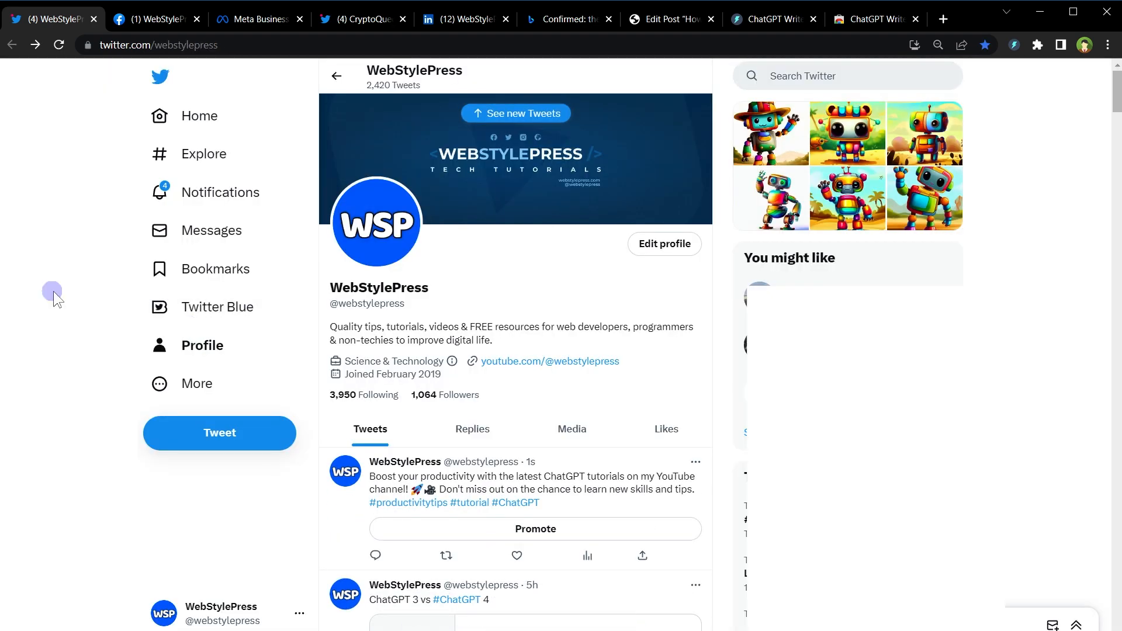
Enter a new ChatGPT Writer prompt for an interesting tweet about benefit of learning ChatGPT as a web developer, max 250 characters, with relevant tags.
left_click(1014, 45)
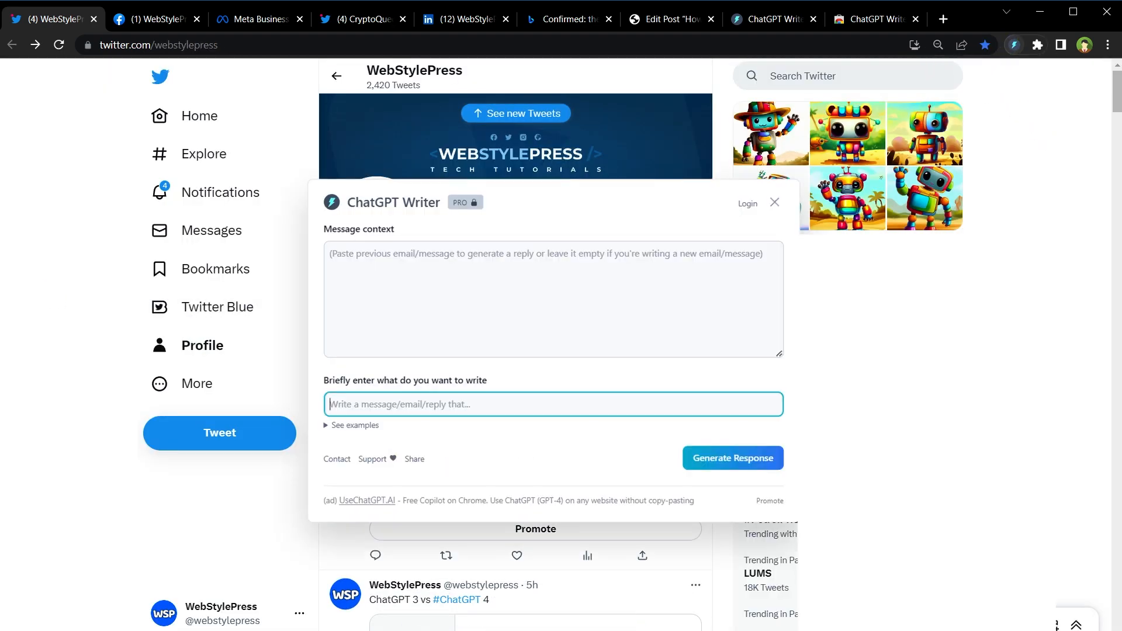
key("ctrl+v")
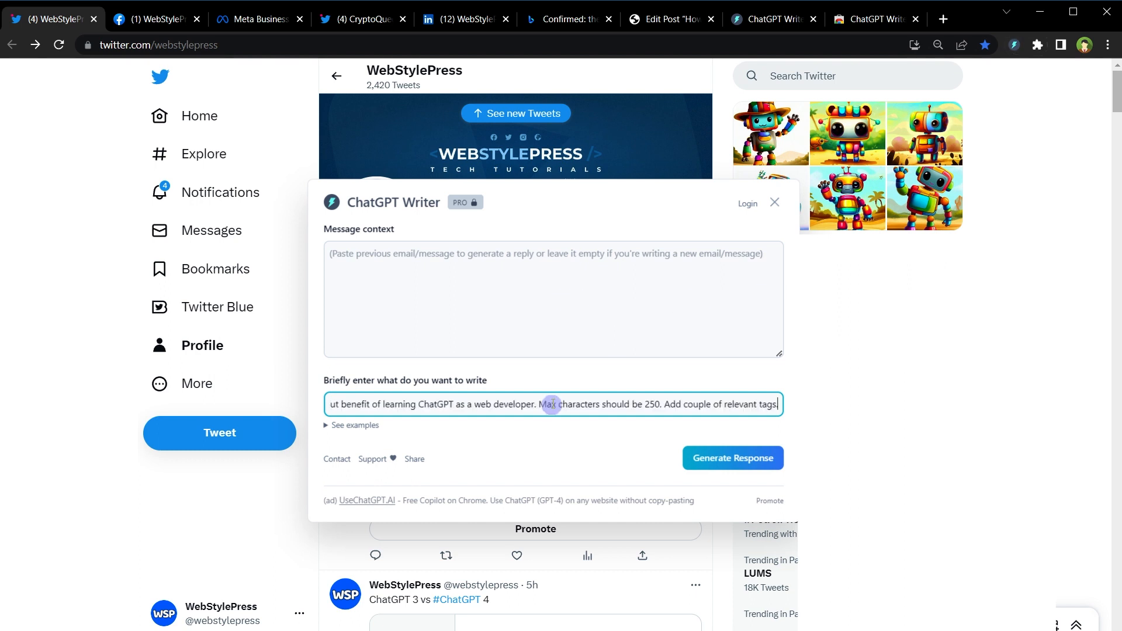
Review the new prompt's topic, web developer angle, character limit and tag request.
key("Home")
key("ctrl+shift+Right")
key("ctrl+shift+Right")
key("ctrl+shift+Right")
key("ctrl+shift+Right")
key("ctrl+shift+Right")
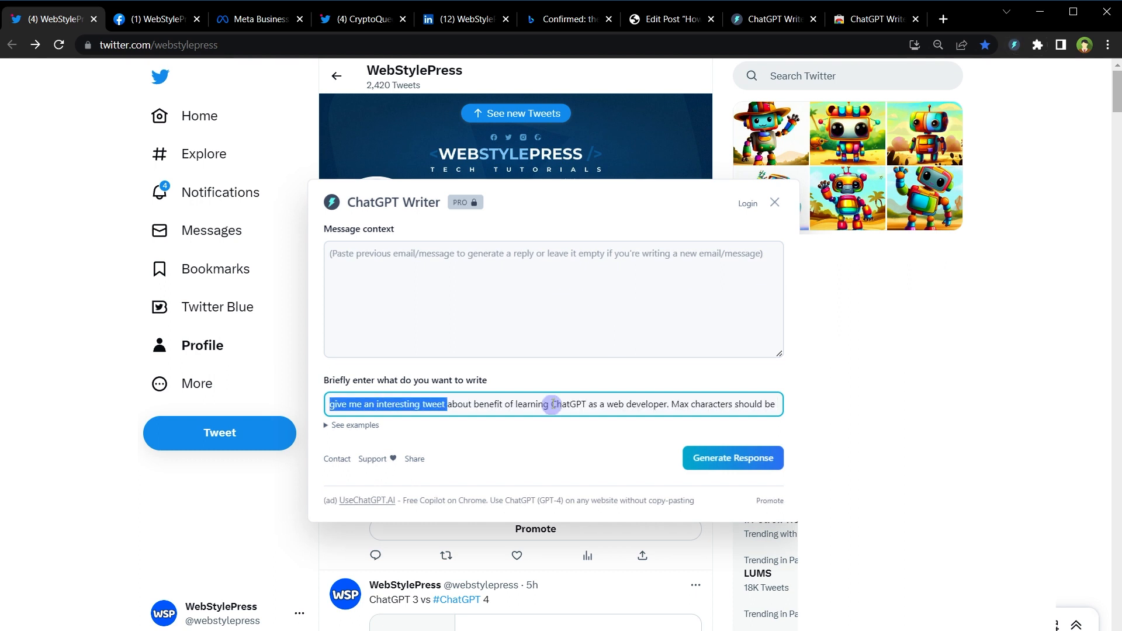
key("ctrl+shift+Right")
key("ctrl+shift+Right")
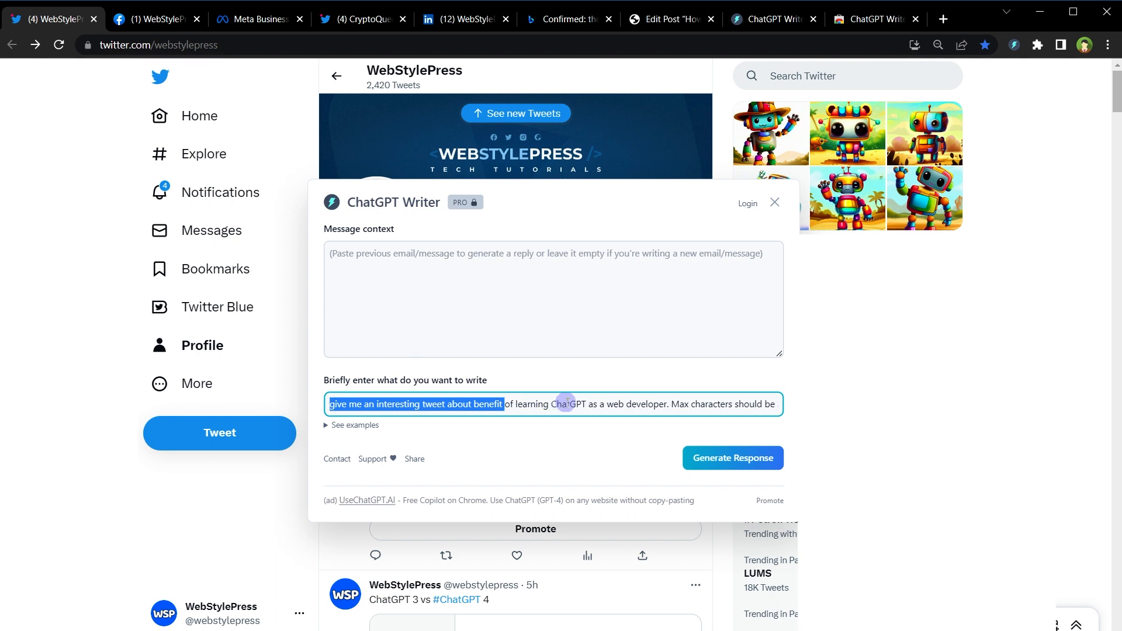
double_click(564, 404)
double_click(635, 404)
left_click_drag(670, 404, 783, 404)
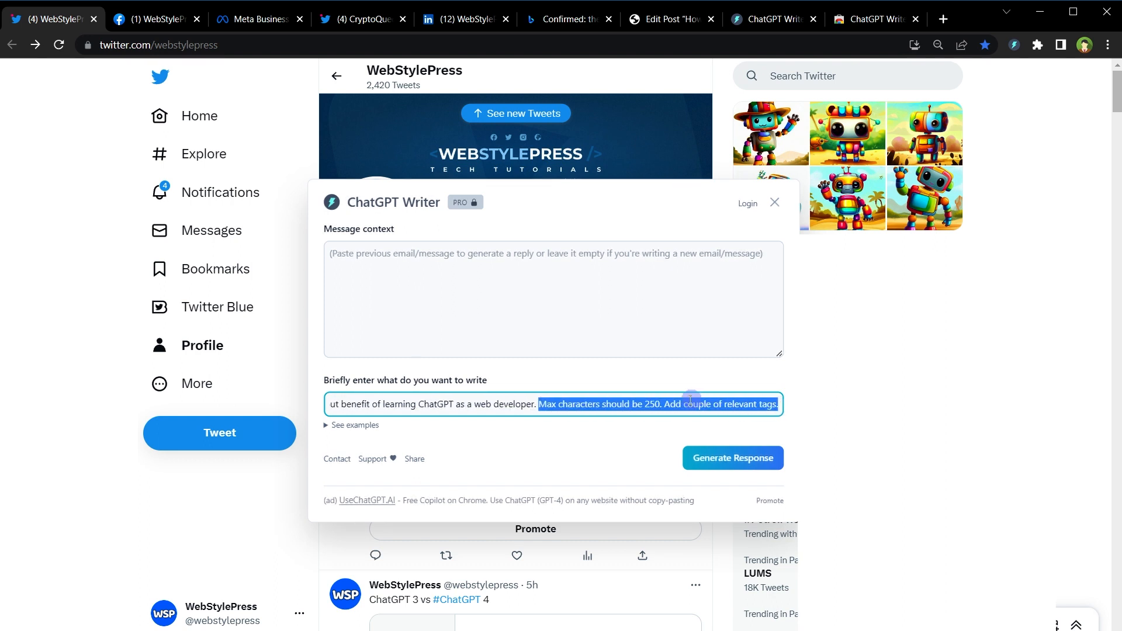
Generate the tweet about learning ChatGPT as a web developer.
left_click(656, 404)
left_click(753, 405)
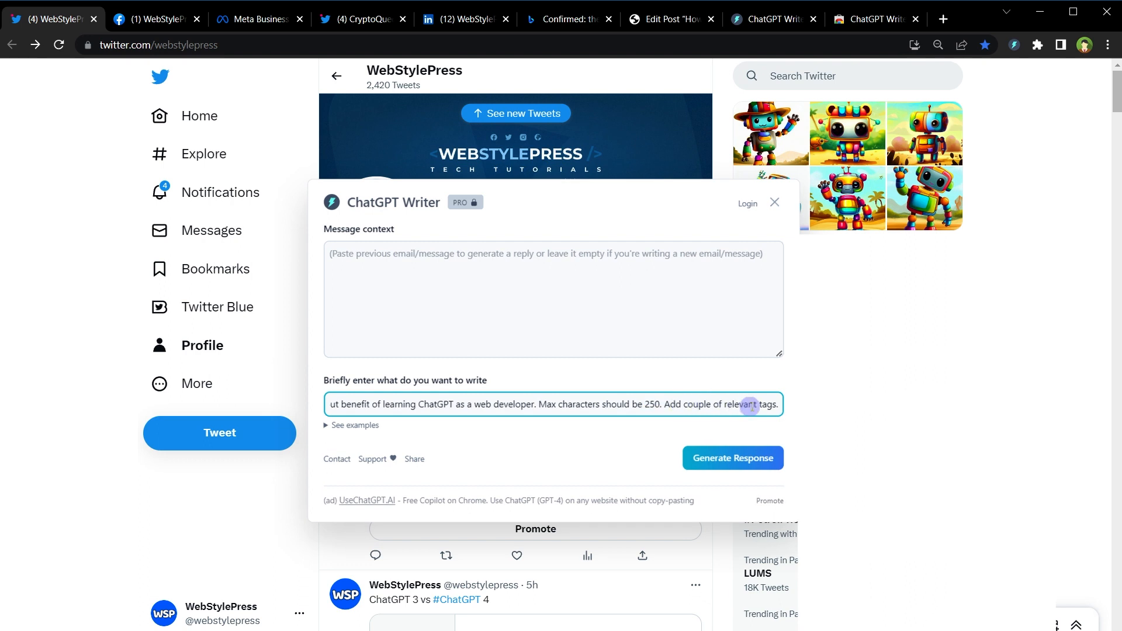
left_click(734, 460)
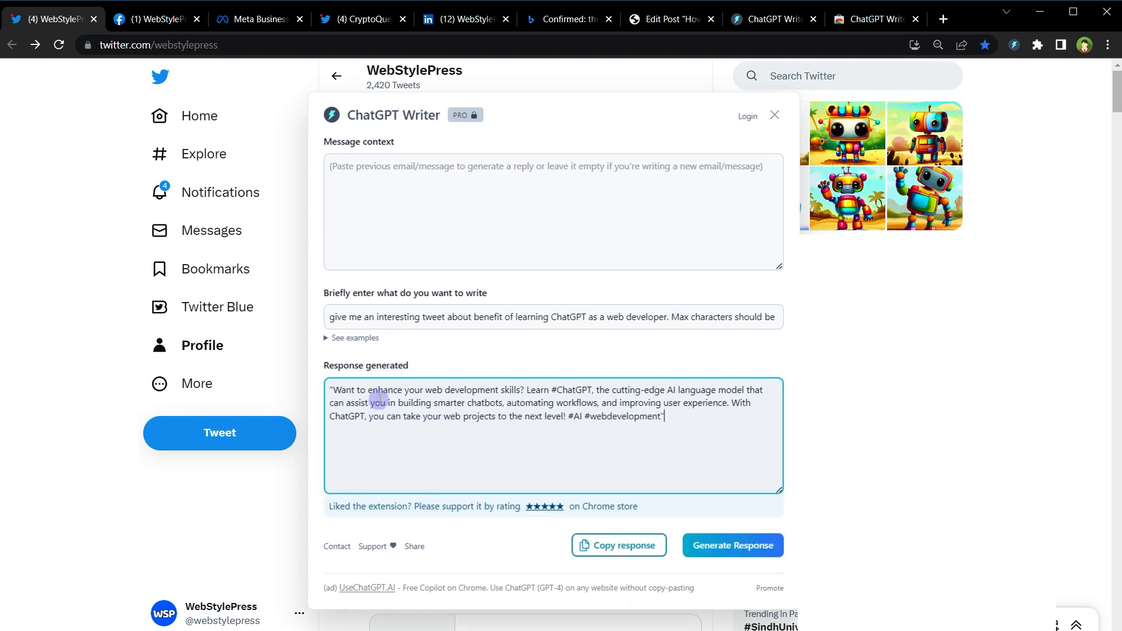
Read through the generated tweet about learning ChatGPT for web development, copy it and close ChatGPT Writer.
left_click_drag(372, 390, 537, 390)
left_click(550, 389)
double_click(571, 393)
left_click(623, 392)
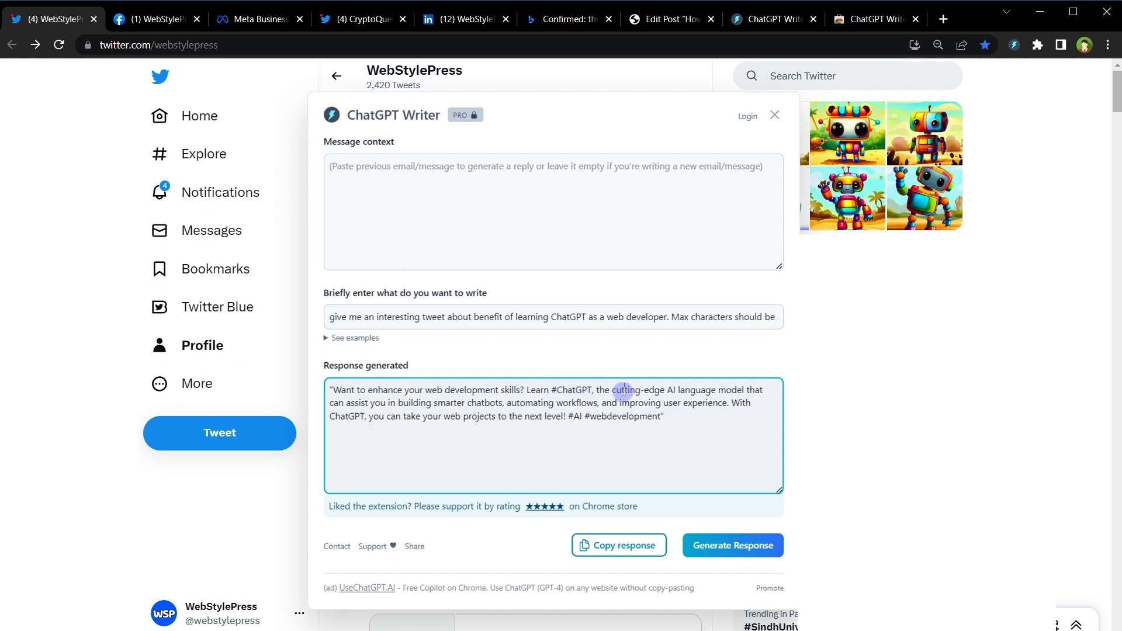
left_click(655, 391)
left_click_drag(665, 416, 336, 357)
left_click(592, 545)
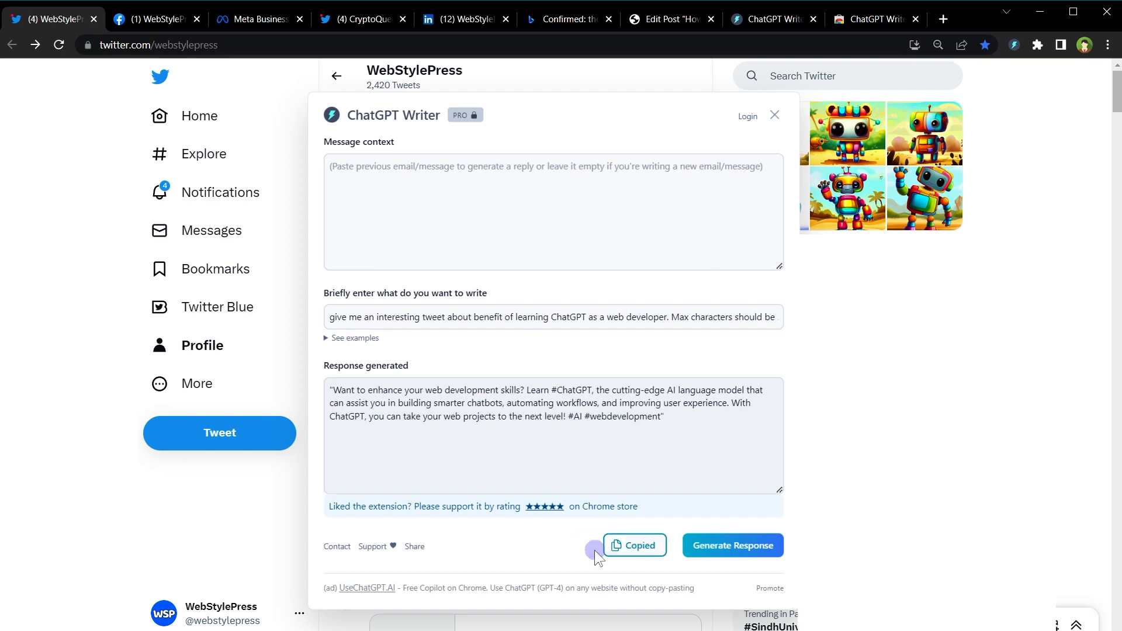
left_click(775, 115)
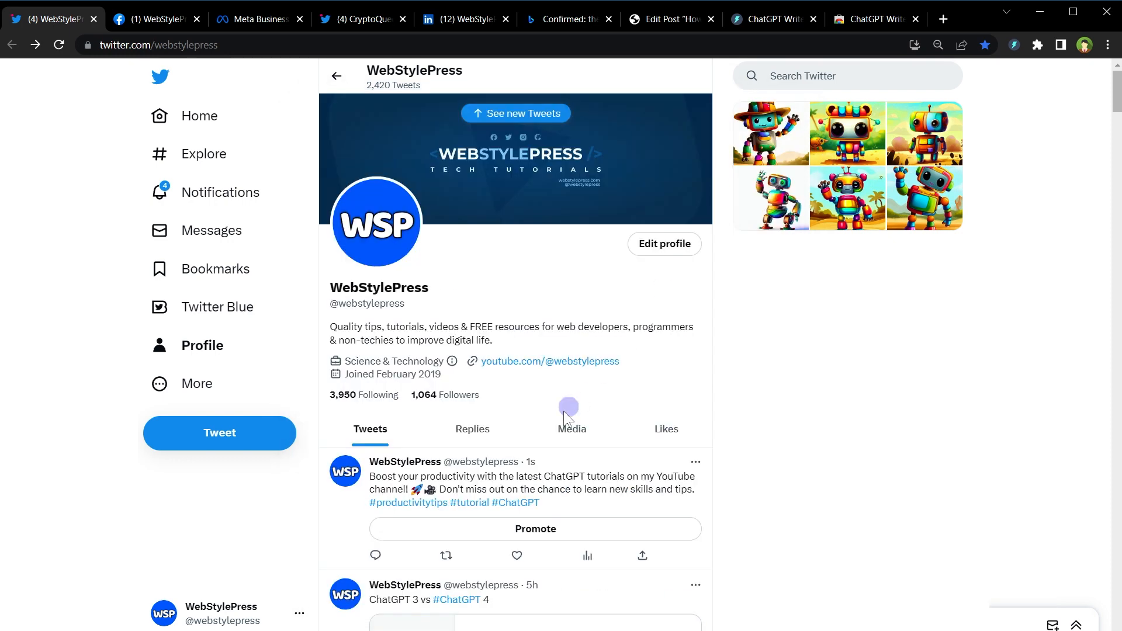
Start a new tweet with the copied text and remove the quotation marks at its beginning and end.
left_click(219, 444)
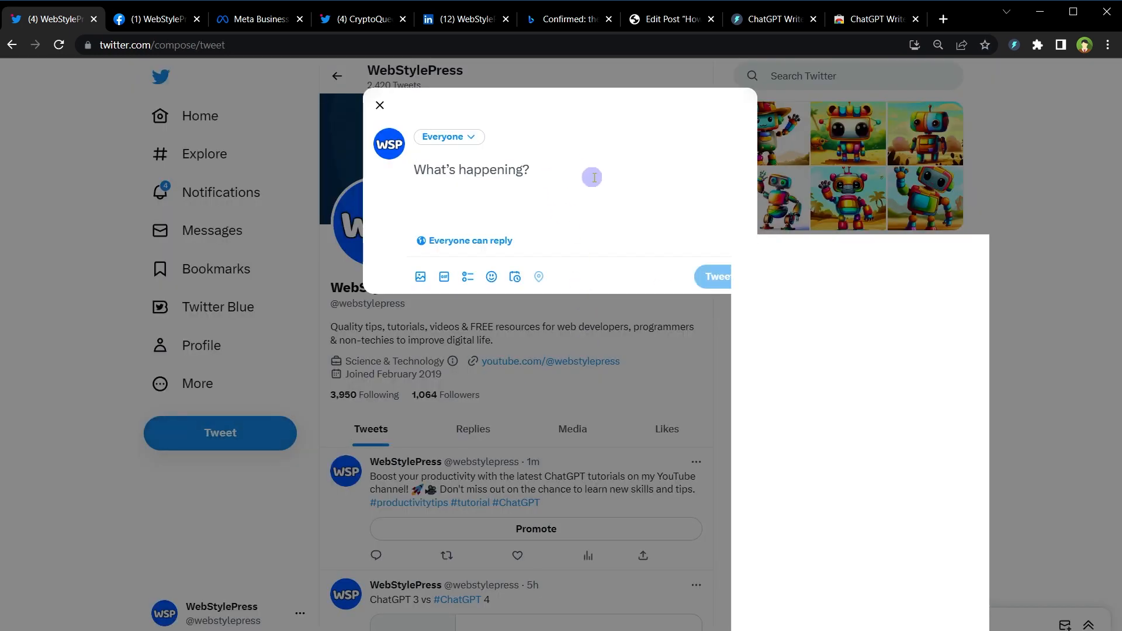
type("\"Want to enhance your web development skills? Learn #ChatGPT, the cutting-edge AI language model that can assist you in building smarter chatbots, automating workflows, and improving user experience. With ChatGPT, you can take your web projects to the next level! #AI #webdevelopment\"")
key("BackSpace")
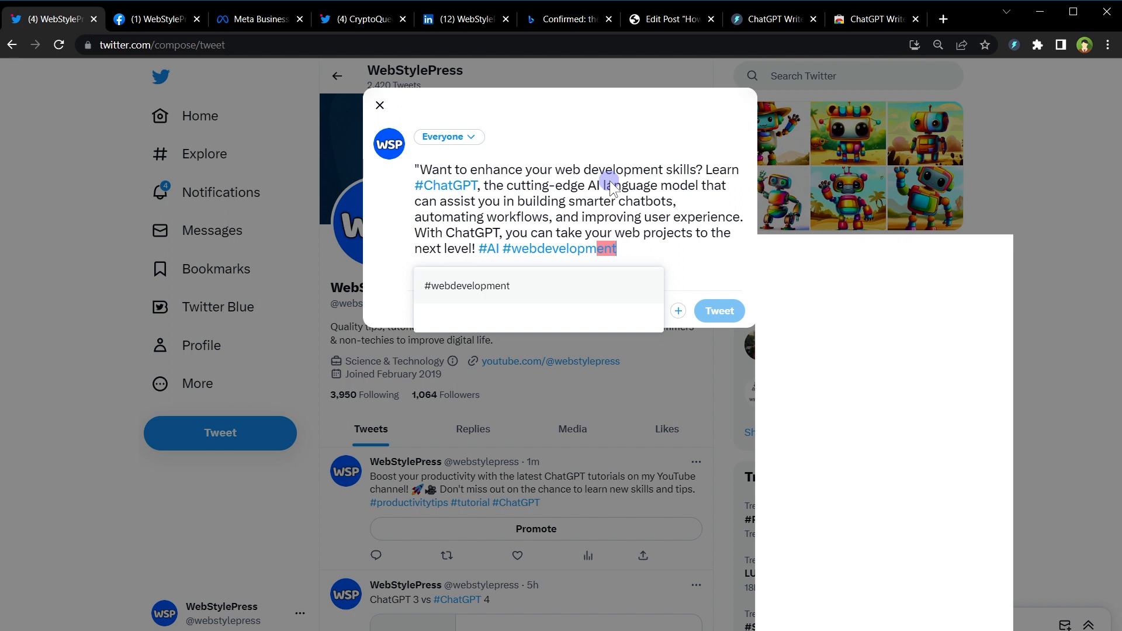
left_click_drag(421, 169, 404, 167)
key("BackSpace")
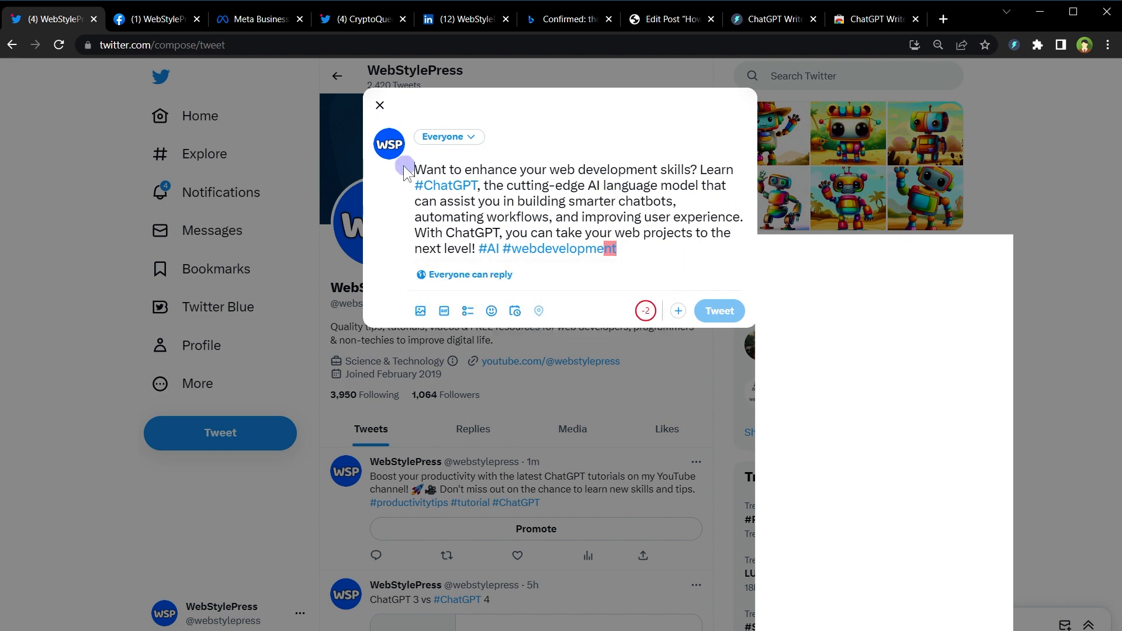
Shorten the last sentence to "Take your web projects to the next level!" and publish the tweet.
left_click_drag(415, 232, 560, 233)
type("T")
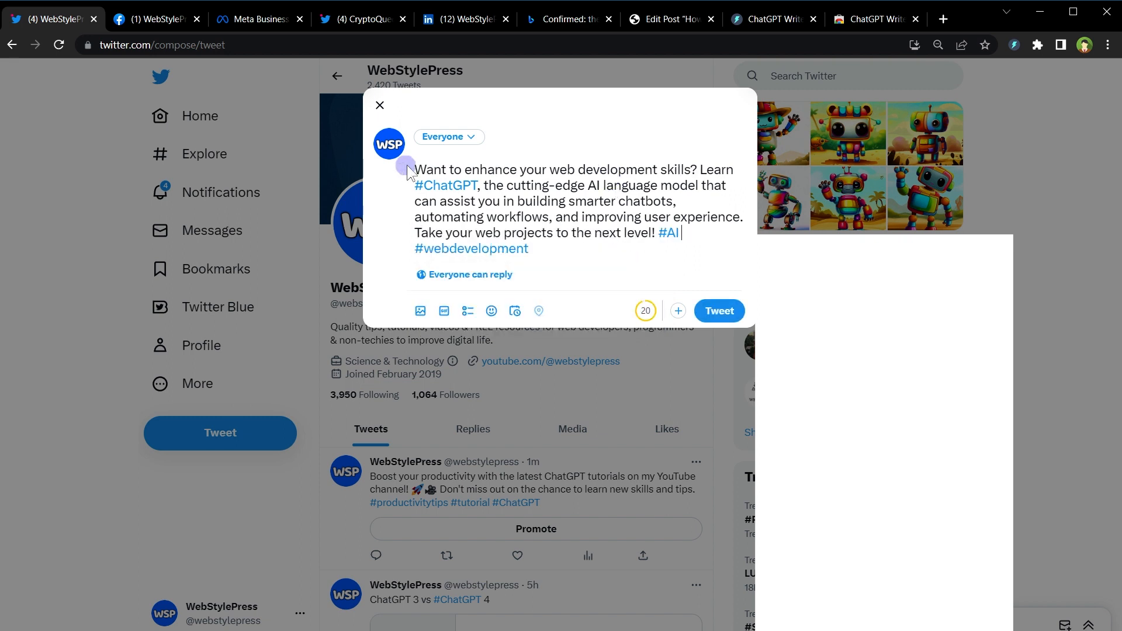
left_click(720, 311)
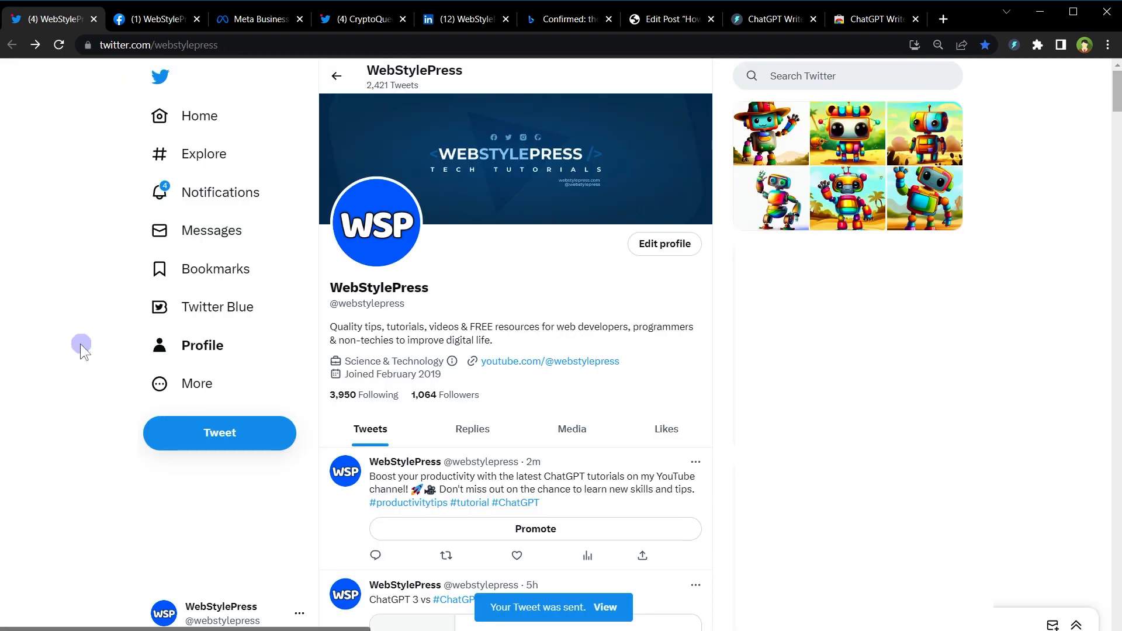
Switch to the Facebook page and enter a ChatGPT Writer prompt for a post reminding visitors to follow it and subscribe on YouTube for in-depth web development tutorials.
left_click(167, 20)
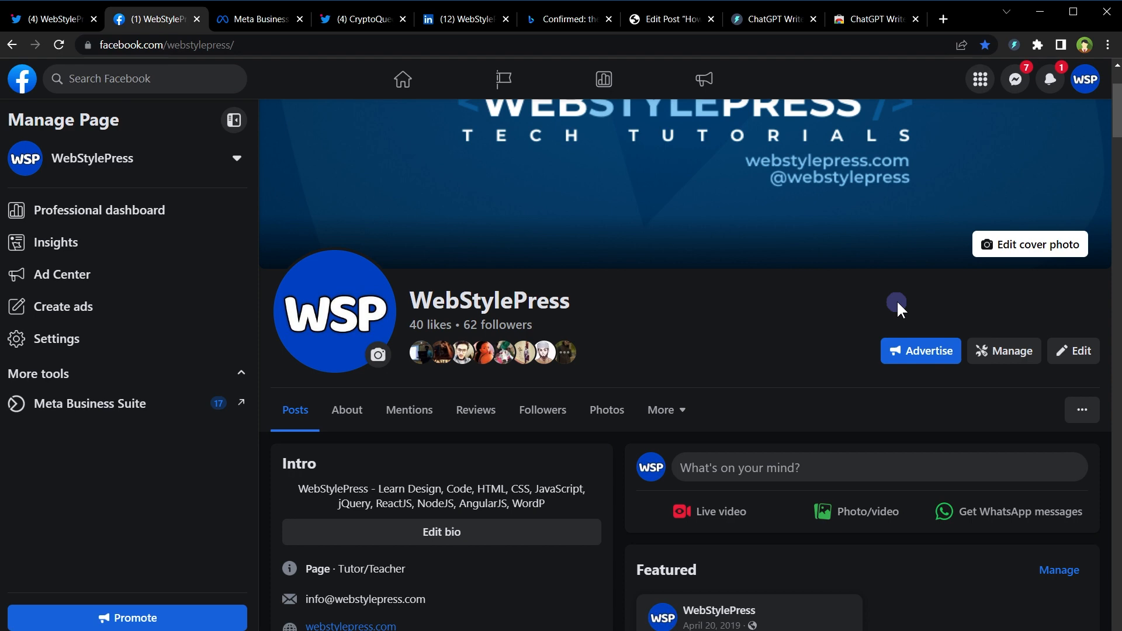
scroll(730, 451, "up", 3)
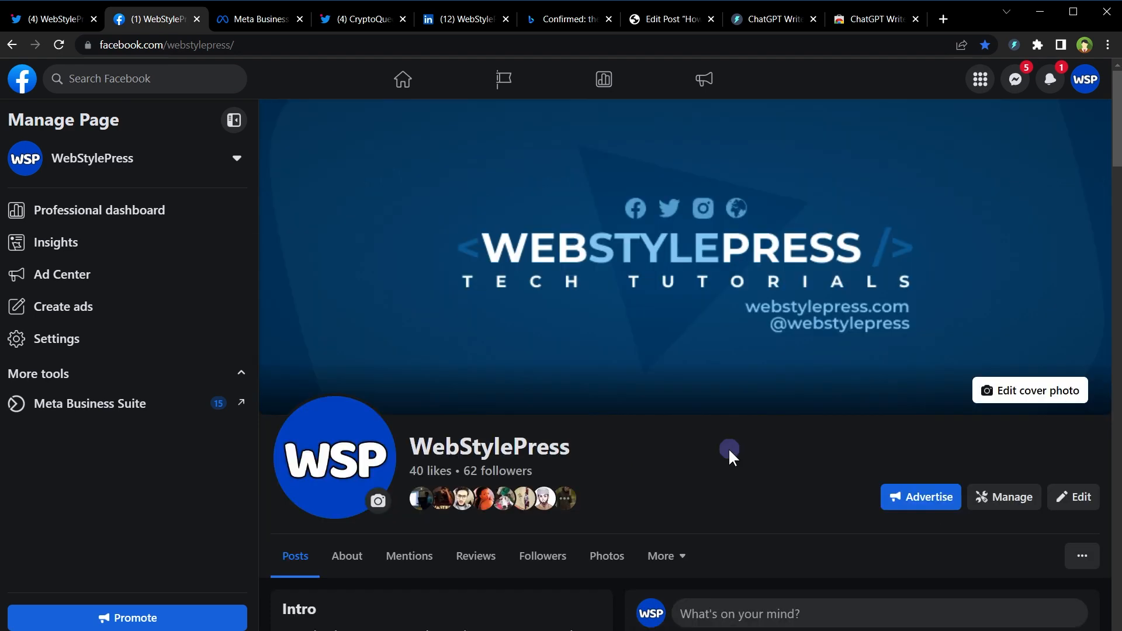
scroll(730, 455, "down", 6)
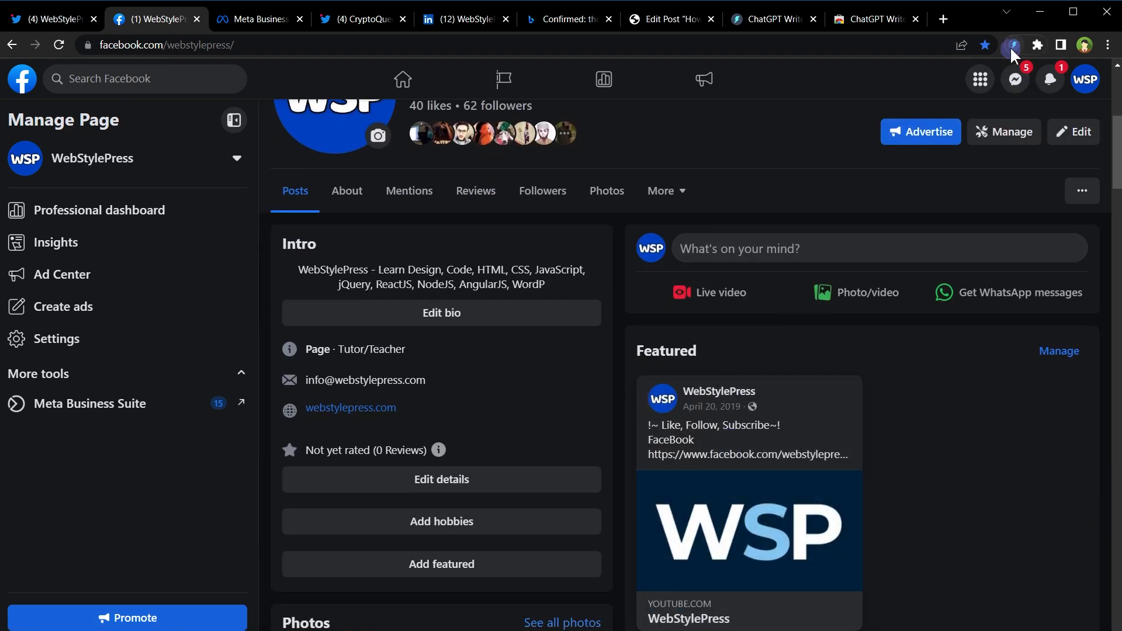
left_click(1011, 47)
type("Type a post for my facebook page, to remind visitors to follow this page and subscribe to our youtube channel for in depth tutorials on web development")
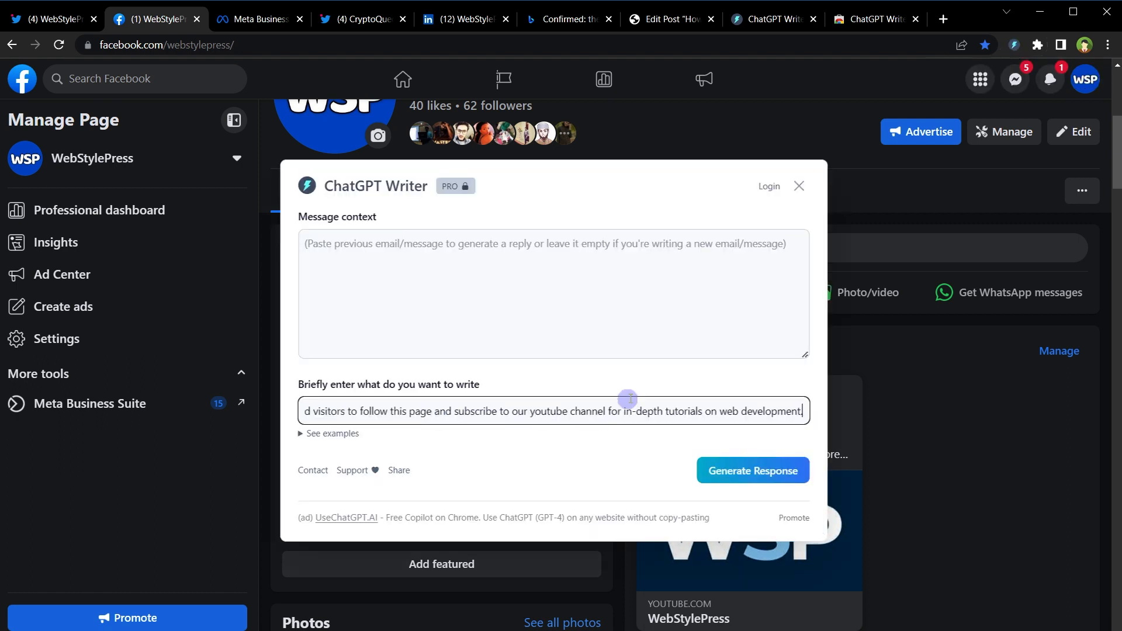
Review the Facebook post prompt from its opening words through the YouTube channel and web development tutorials part.
key("Home")
key("ctrl+shift+Right")
key("ctrl+shift+Right")
key("ctrl+shift+Right")
key("ctrl+shift+Right")
key("ctrl+shift+Right")
key("ctrl+shift+Right")
key("ctrl+shift+Right")
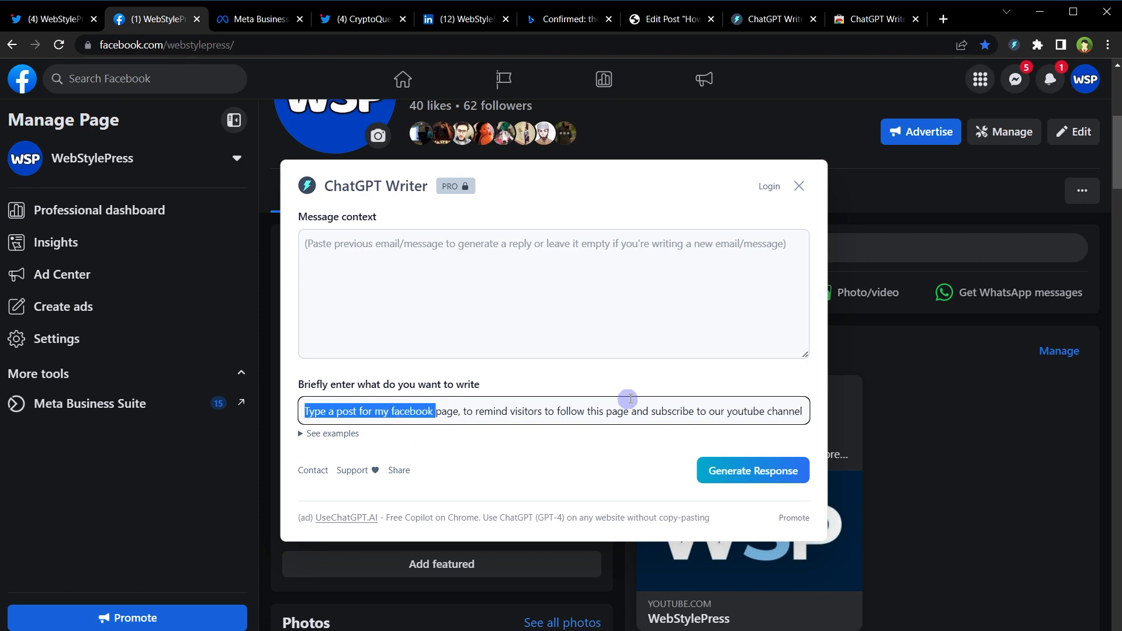
key("Right")
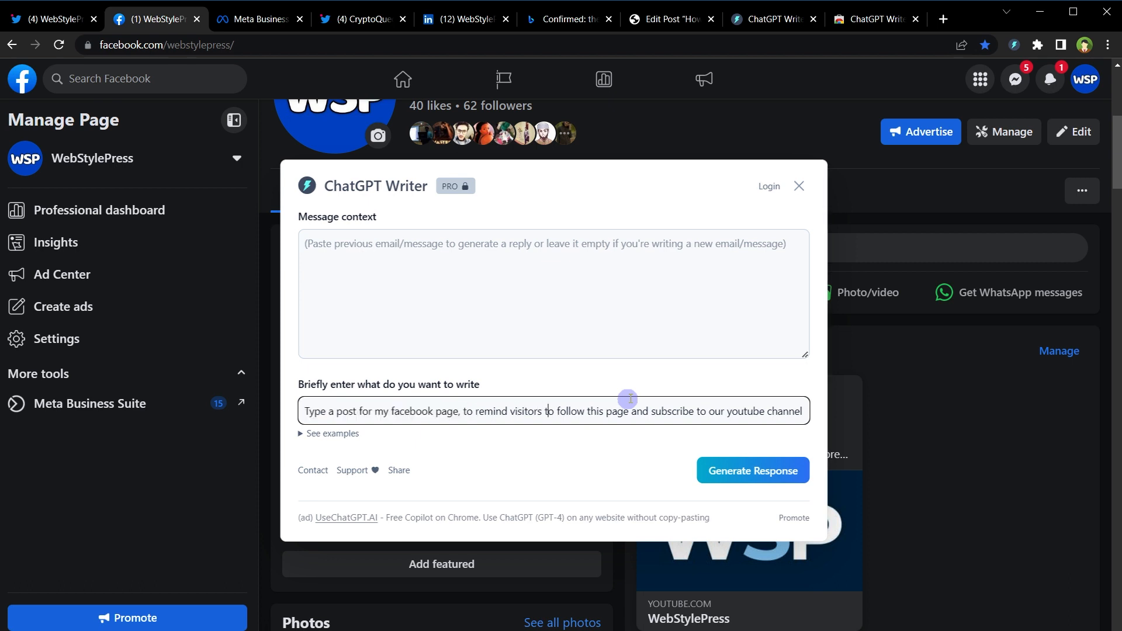
key("Right")
key("Right")
key("Right")
key("Right")
key("Right")
key("Right")
key("Right")
key("Right")
key("Right")
key("Right")
key("Right")
key("Right")
key("Right")
key("Right")
key("Right")
key("Right")
key("Right")
key("Right")
key("Right")
key("Right")
key("Right")
key("Right")
key("Right")
key("Right")
key("Right")
key("Right")
key("Right")
key("Right")
key("Right")
key("Right")
key("Right")
key("Right")
key("Right")
key("Right")
key("Right")
key("Right")
type("for in-depth tutorials on web development.")
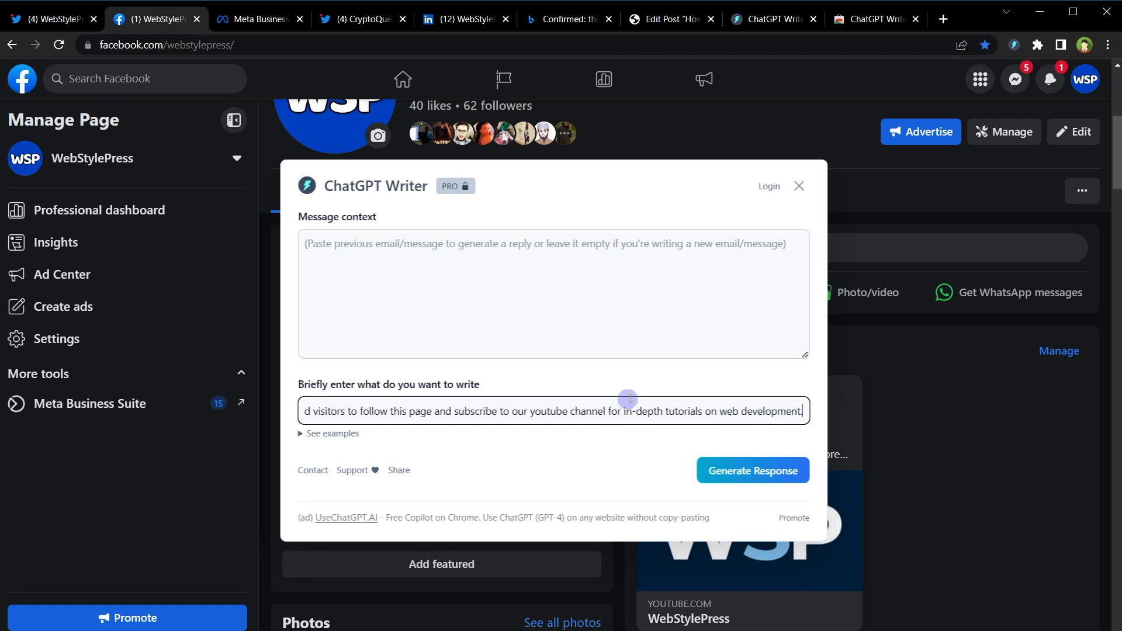
Generate the Facebook reminder post, copy the response and close ChatGPT Writer.
left_click(719, 468)
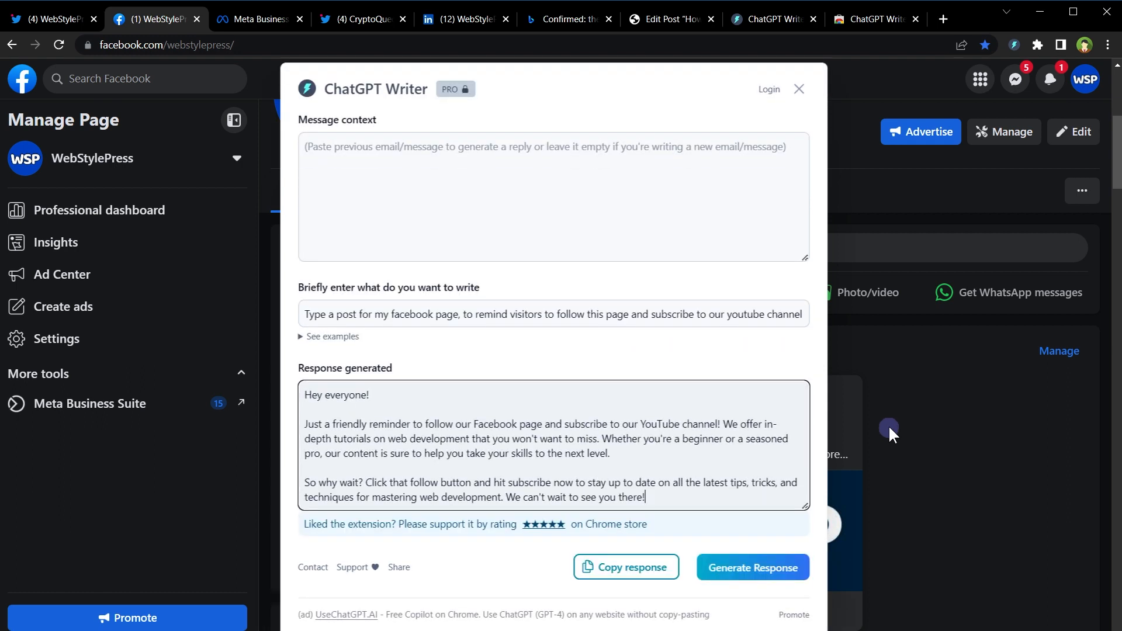
left_click(647, 567)
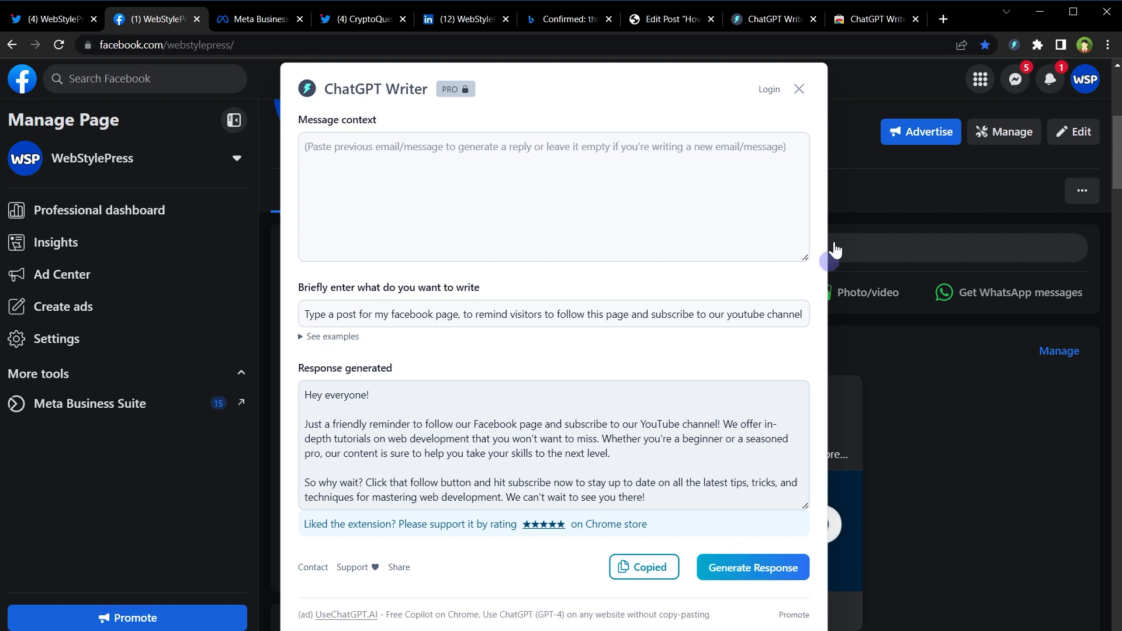
left_click(799, 88)
Create a new post on the WebStylePress Facebook page with the copied reminder text.
left_click(773, 250)
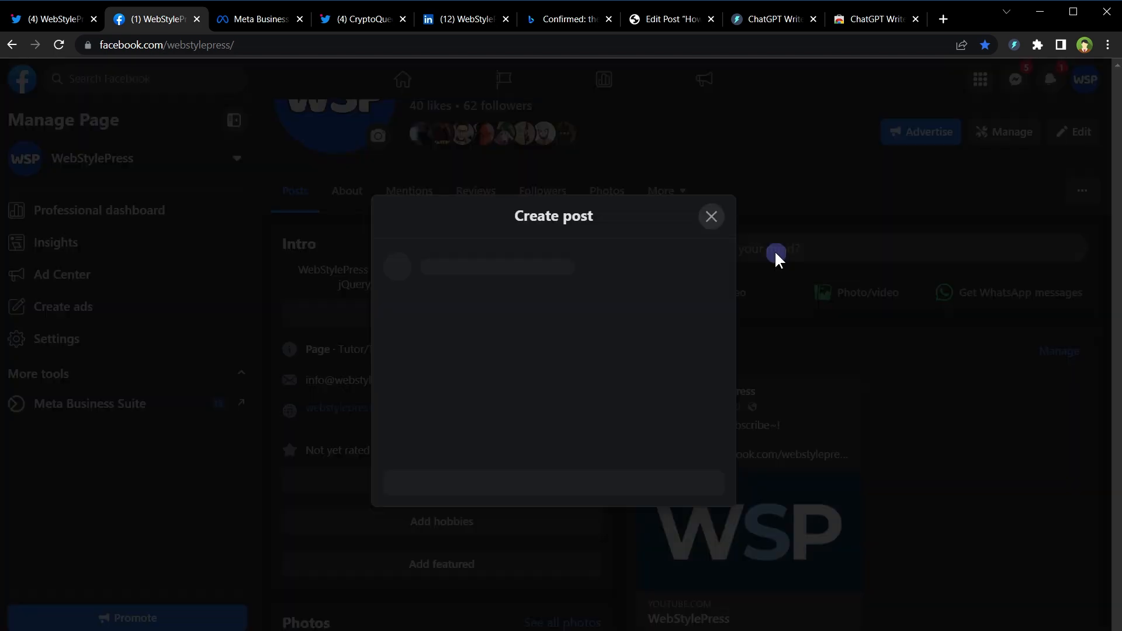
left_click(585, 295)
key("ctrl+v")
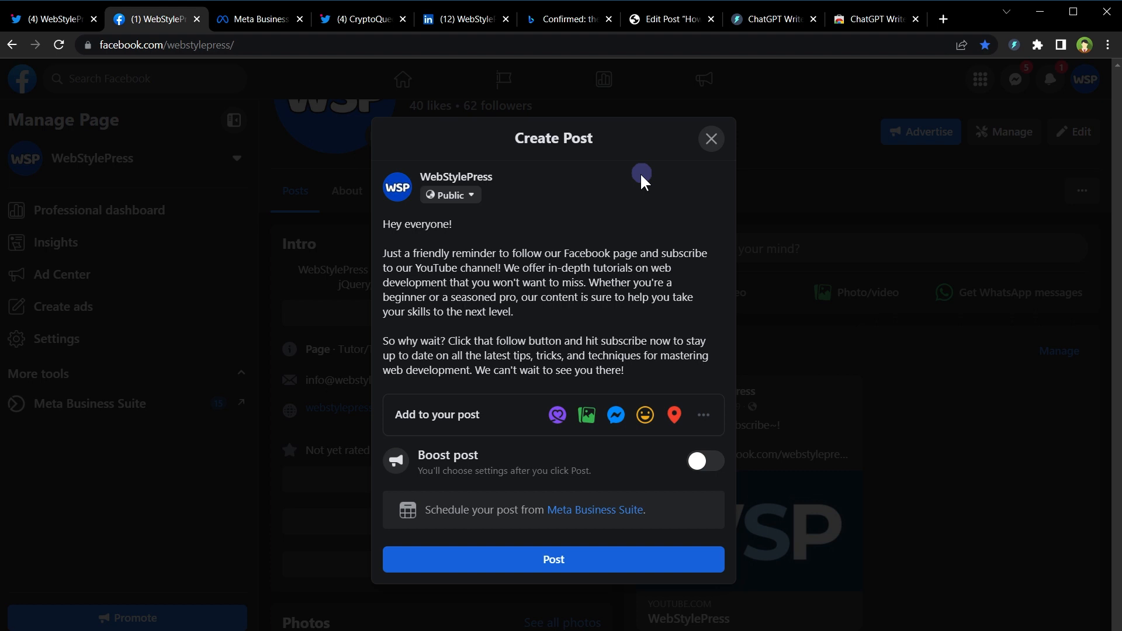
Insert "on our YouTube channel" after "hit subscribe now" in the post's last paragraph.
type("on ")
type("our YouTu")
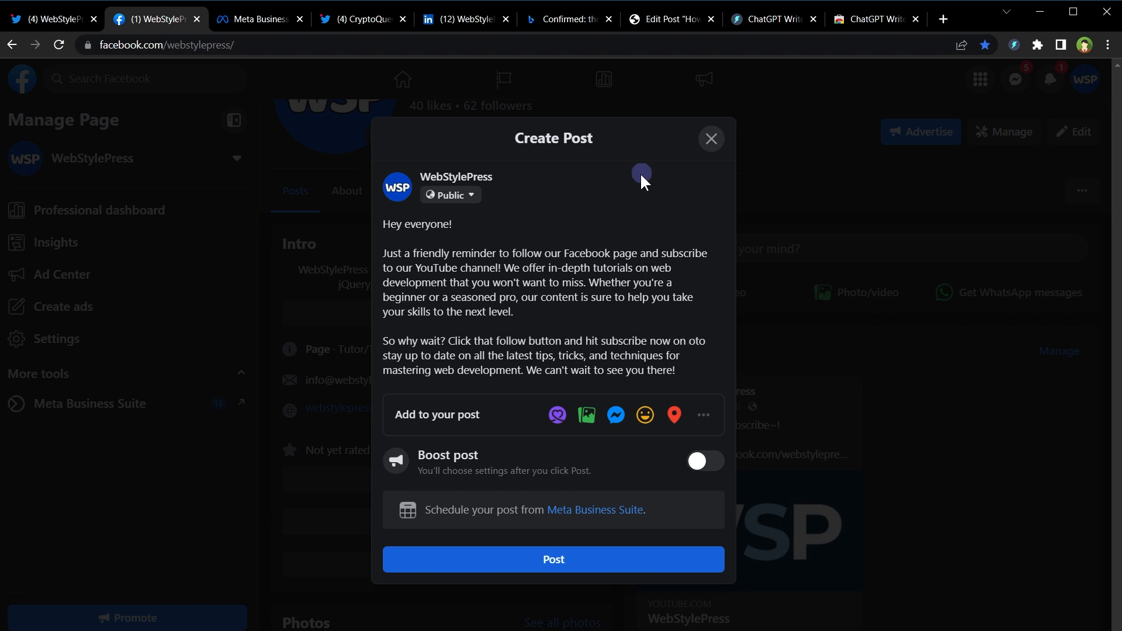
type("be channel")
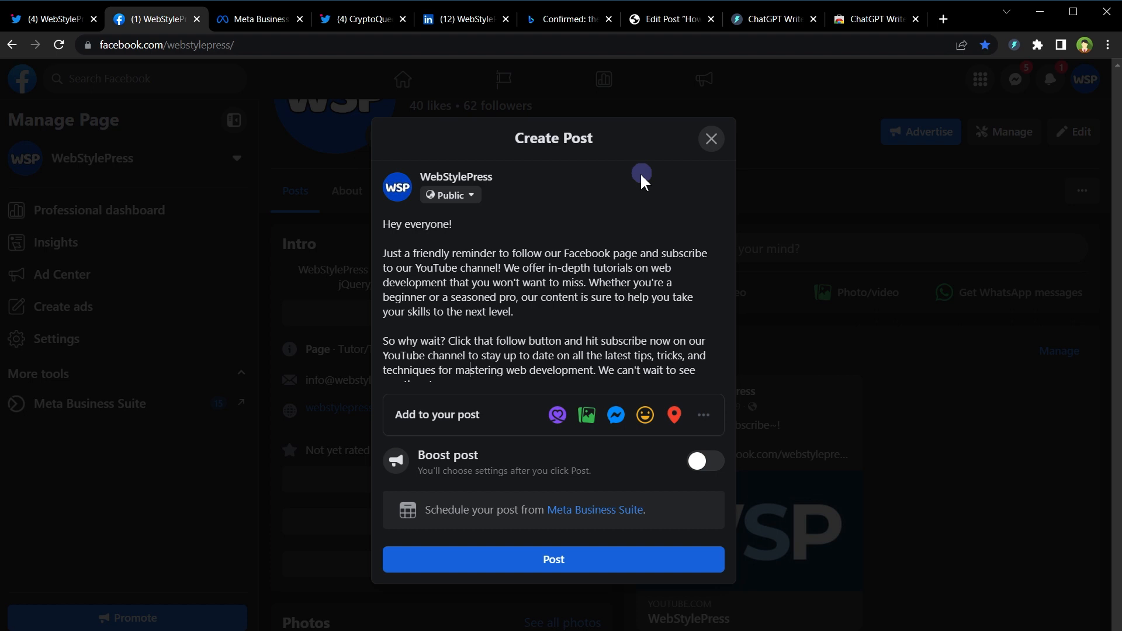
key("Down")
key("Down")
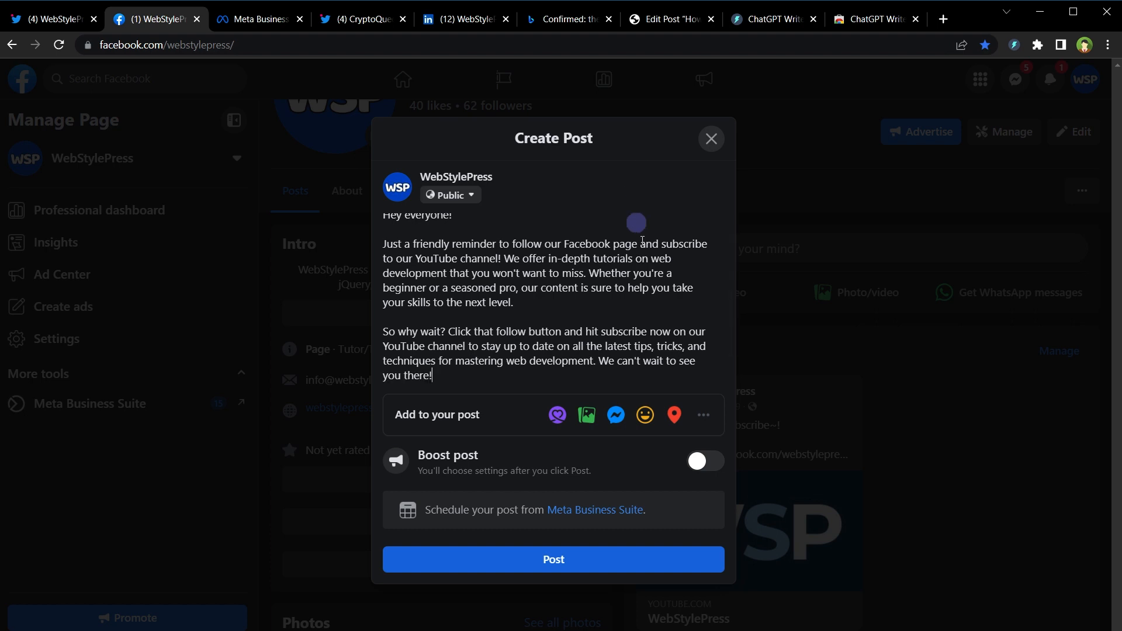
Publish the Facebook post and expand its full text in the page's post list.
left_click(664, 560)
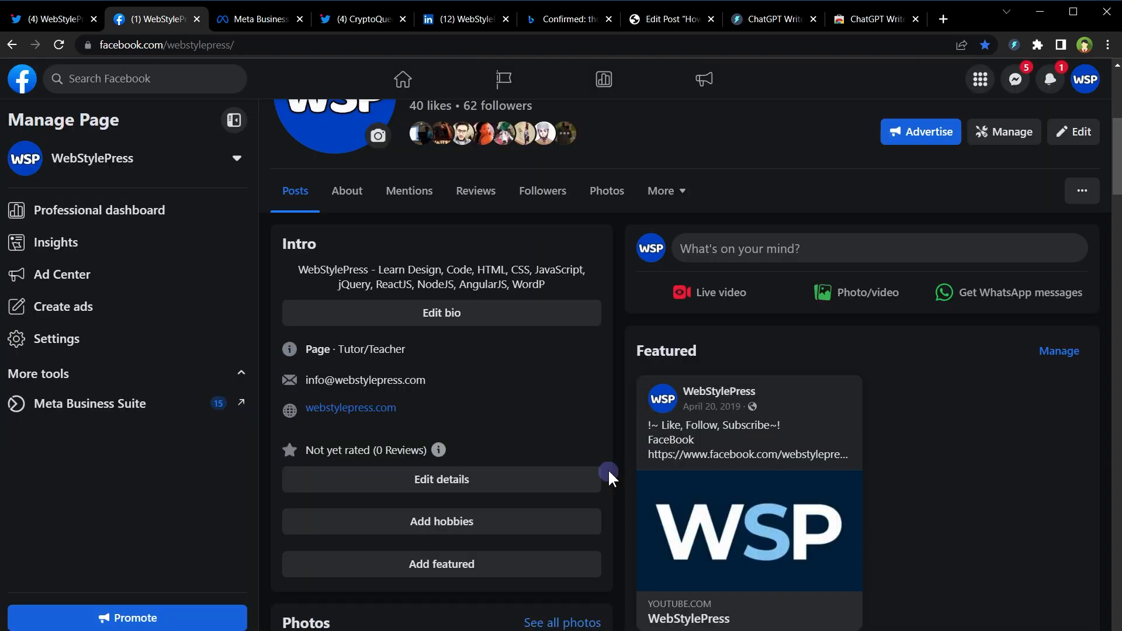
scroll(608, 469, "down", 6)
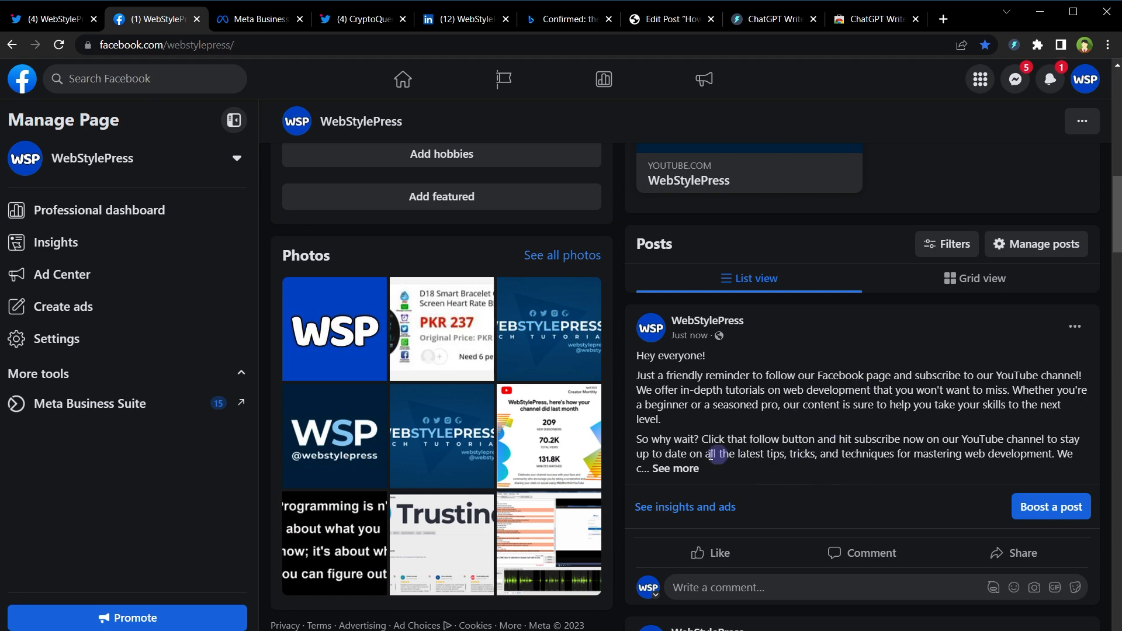
left_click(675, 468)
Switch to the Meta Business inbox and copy the full Pluginbazar collaboration message.
key("ctrl+Tab")
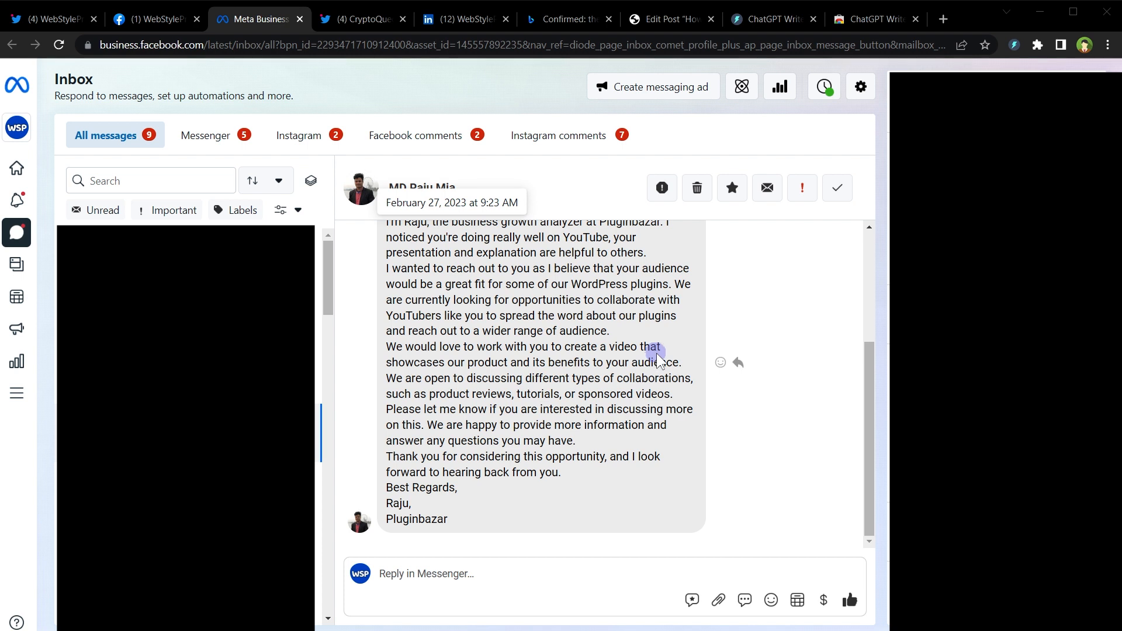
scroll(656, 353, "up", 2)
scroll(655, 353, "down", 1)
left_click_drag(386, 279, 551, 519)
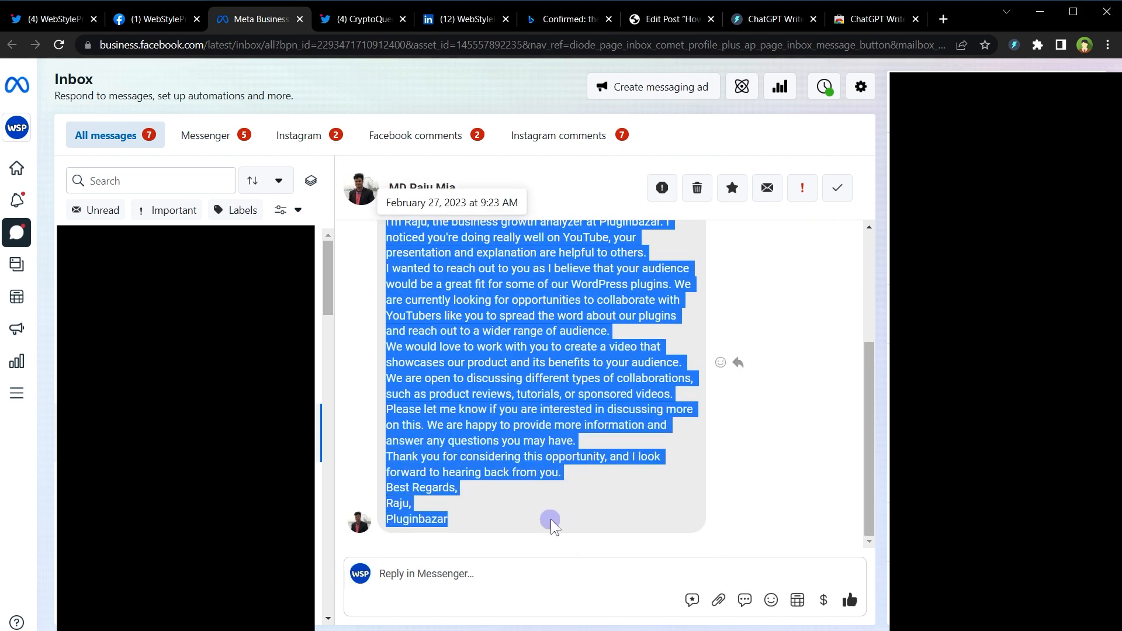
In ChatGPT Writer, paste the message as context and enter a reply prompt saying I will check plugins and asking what I can expect in return.
left_click(1014, 46)
left_click(489, 279)
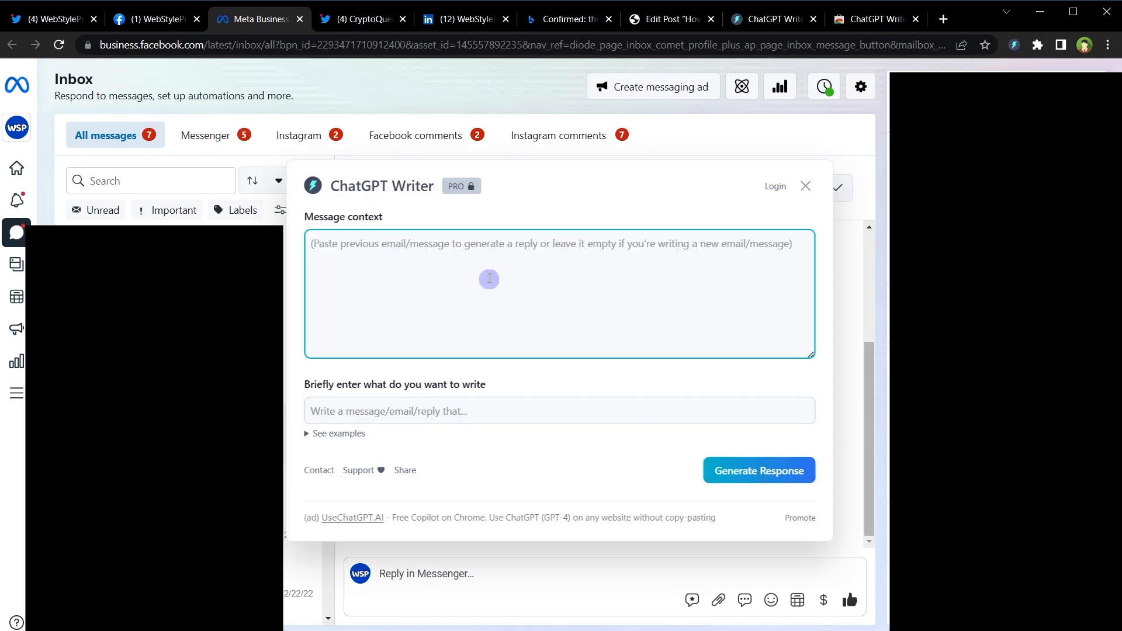
key("ctrl+v")
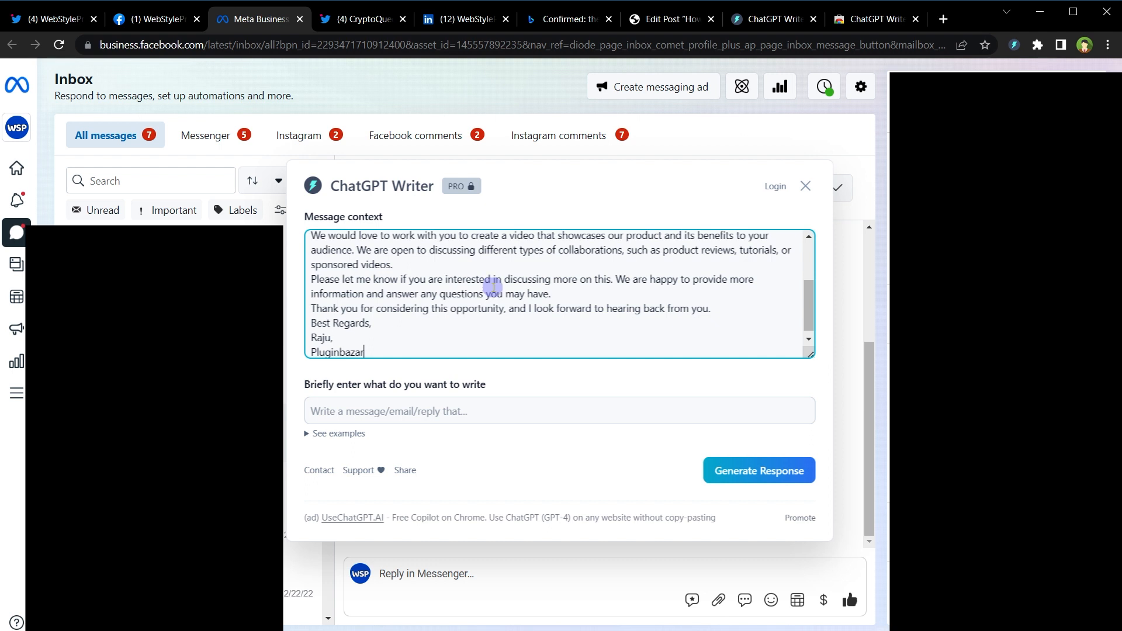
scroll(493, 287, "down", 1)
left_click(573, 422)
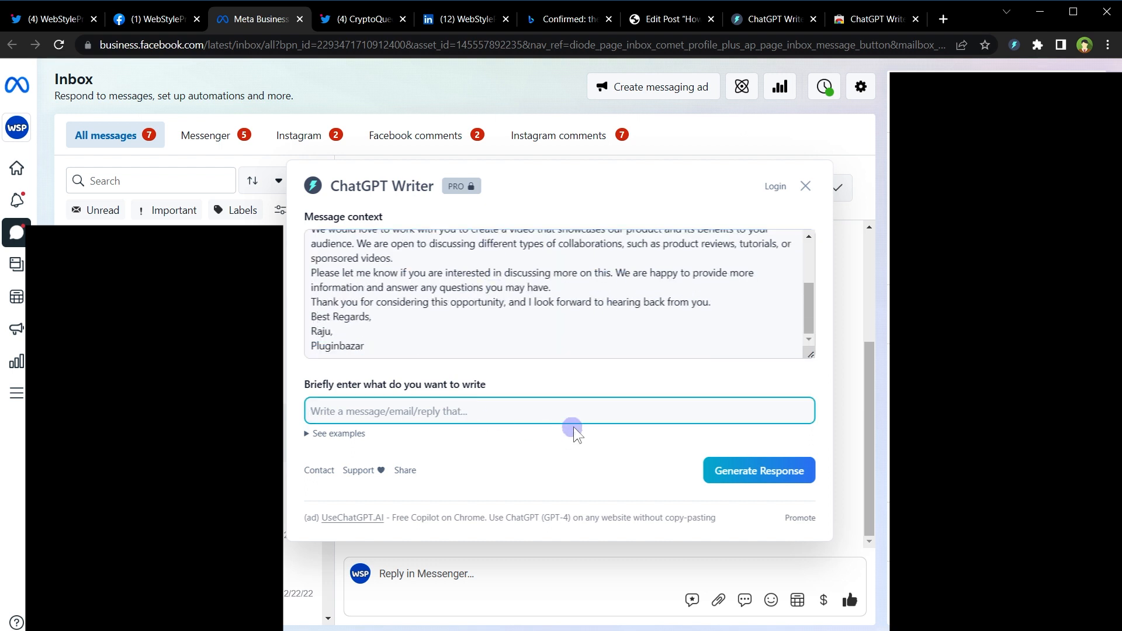
key("ctrl+v")
Read through the entire reply prompt, from "reply this message" to the closing question about how sponsored video will benefit me.
key("Home")
key("ctrl+shift+Right")
key("ctrl+shift+Right")
key("ctrl+shift+Right")
key("ctrl+shift+Right")
key("ctrl+shift+Right")
key("ctrl+shift+Right")
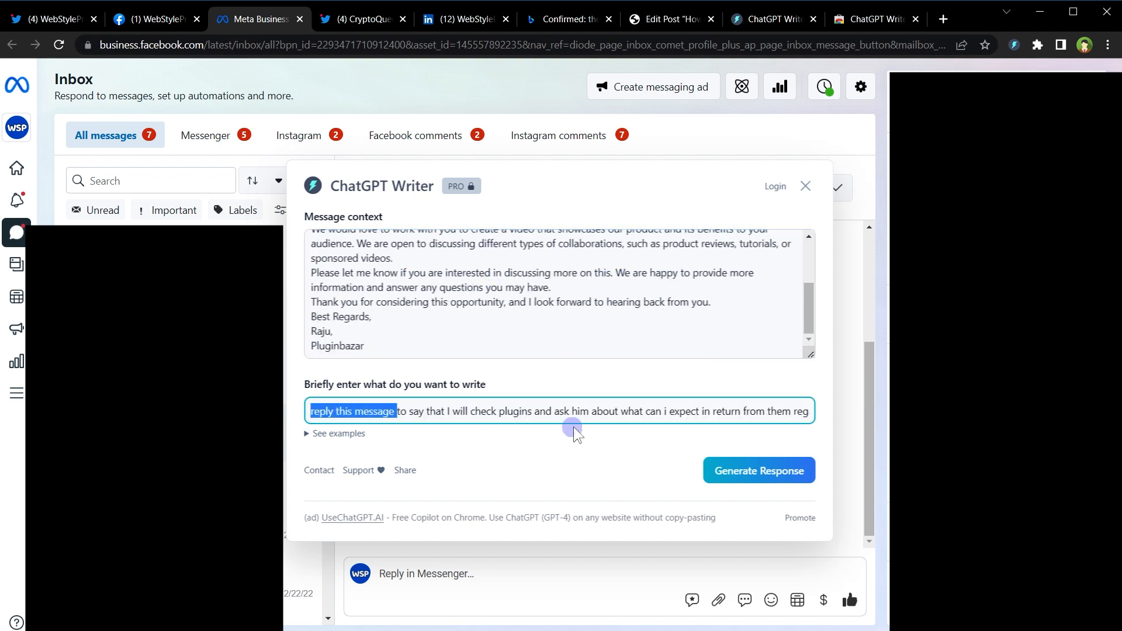
key("Right")
key("Right")
key("Right")
key("Right")
key("Right")
key("Right")
key("Right")
key("Right")
key("Right")
key("Right")
key("Right")
key("Right")
key("Right")
key("Right")
key("Right")
key("Right")
key("Right")
key("Right")
key("Right")
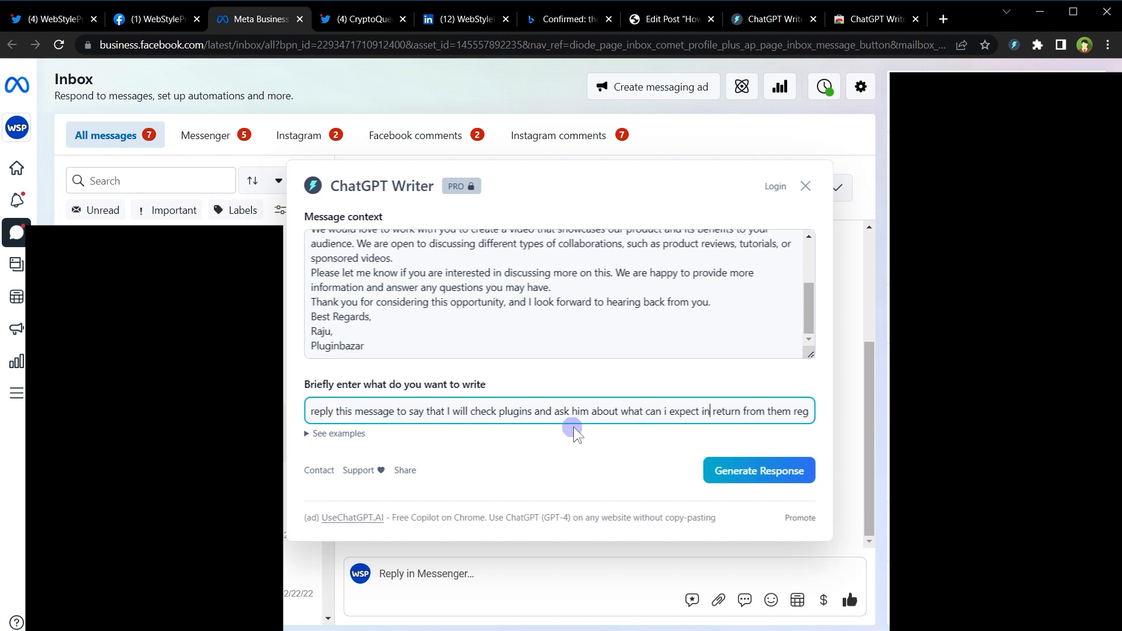
key("Right")
key("Right")
key("Right")
key("Right")
key("Right")
key("Right")
key("Right")
key("Right")
key("Right")
key("Right")
key("Right")
key("Right")
key("Right")
key("Right")
key("Right")
key("Right")
key("Right")
key("Right")
key("Right")
key("Right")
key("Right")
key("Right")
key("Right")
key("Right")
key("Right")
key("Right")
key("Right")
key("Right")
key("Right")
key("Right")
key("Right")
key("Right")
key("Right")
key("Right")
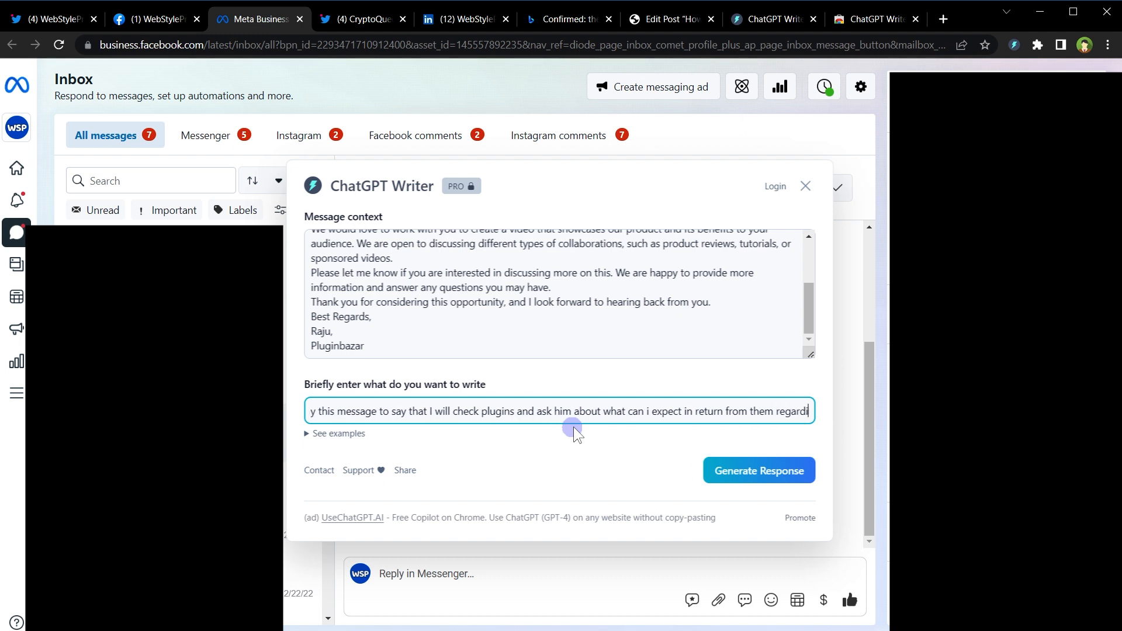
key("Right")
key("Right")
key("Right")
key("Right")
key("Right")
key("Right")
key("Right")
key("Right")
key("Right")
key("Right")
key("Right")
key("Right")
key("Right")
key("Right")
key("Right")
key("Right")
key("Right")
key("Right")
key("Right")
key("Right")
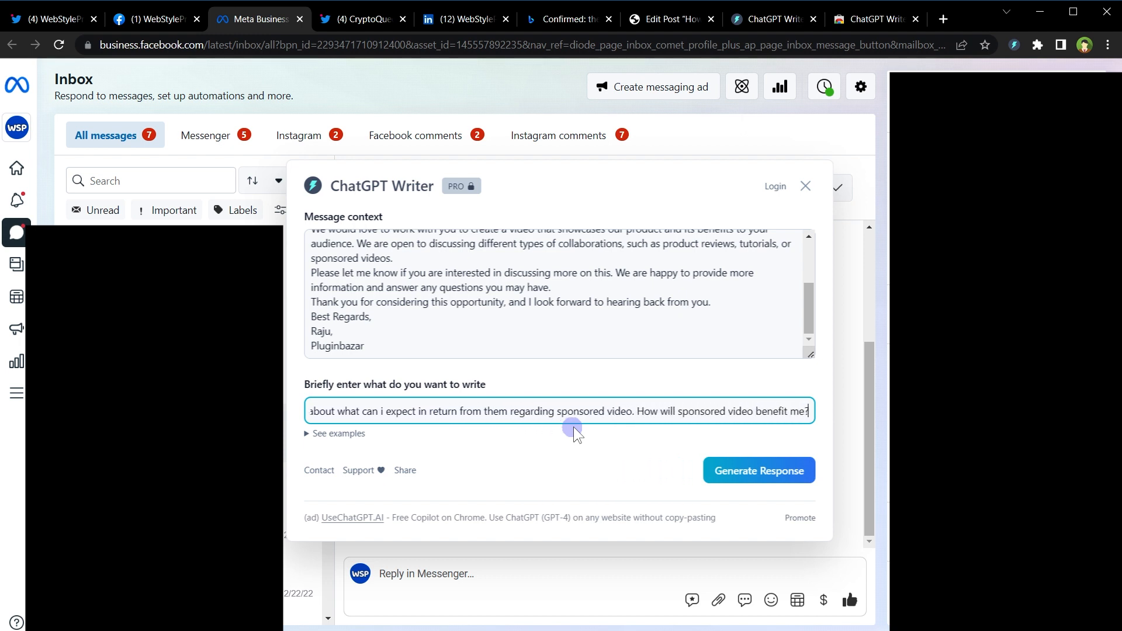
key("Left")
key("Left")
key("Left")
key("Left")
key("Left")
key("Left")
key("Left")
key("Left")
key("Left")
key("Left")
key("Left")
key("Left")
key("Left")
key("Left")
key("Left")
key("Left")
key("Right")
key("Right")
key("Right")
key("Right")
key("Right")
key("Right")
key("Right")
key("Right")
key("Right")
key("Right")
key("Right")
key("Right")
key("Right")
key("Right")
key("Right")
key("Right")
key("Right")
key("Right")
key("Right")
key("Right")
Generate the response in ChatGPT Writer and paste its full text into the Messenger reply to the Pluginbazar message.
left_click(708, 471)
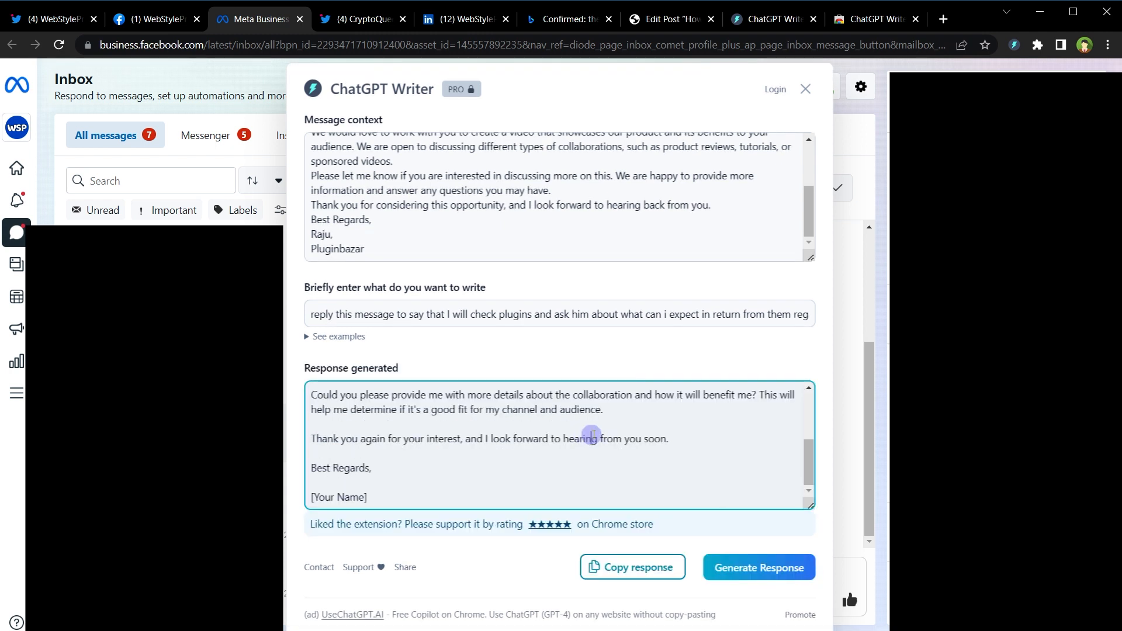
key("ctrl+a")
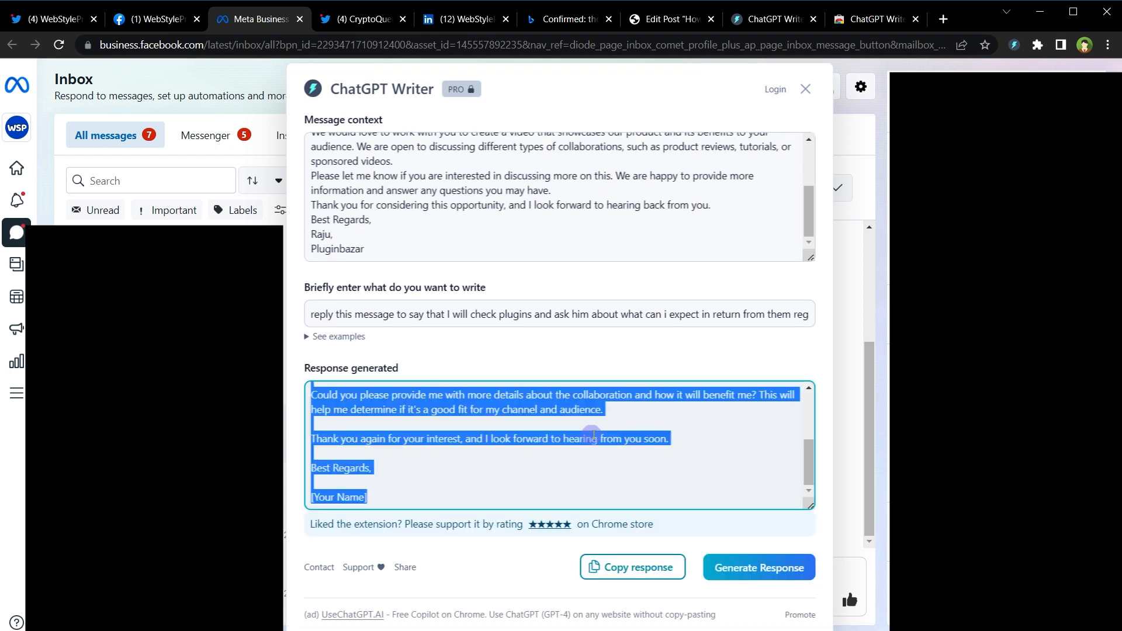
left_click(805, 89)
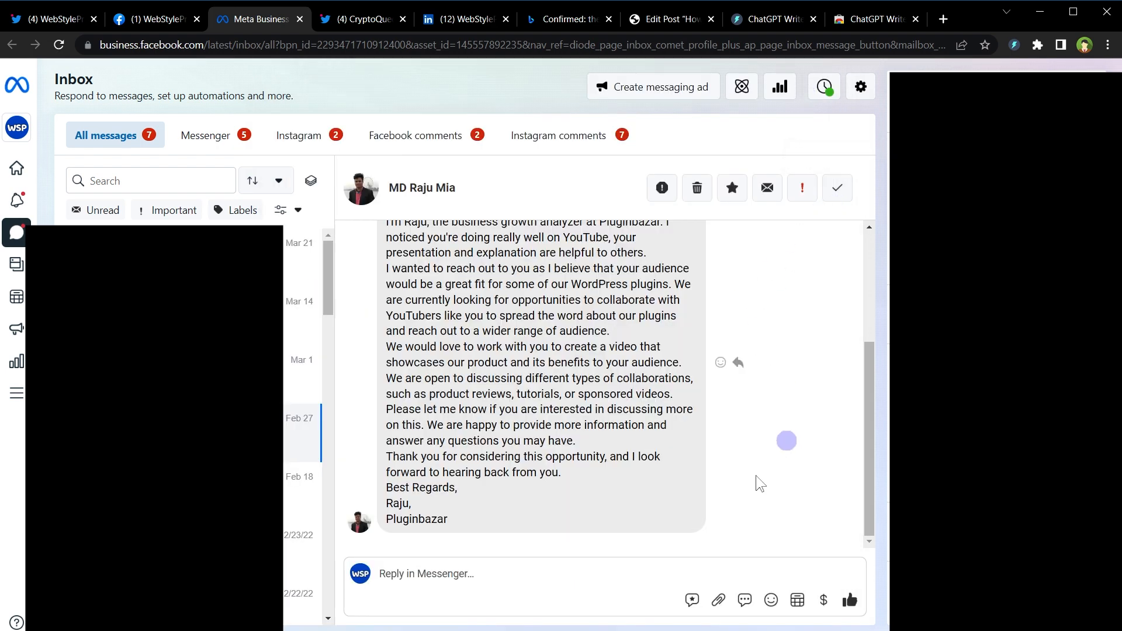
left_click(597, 573)
key("ctrl+v")
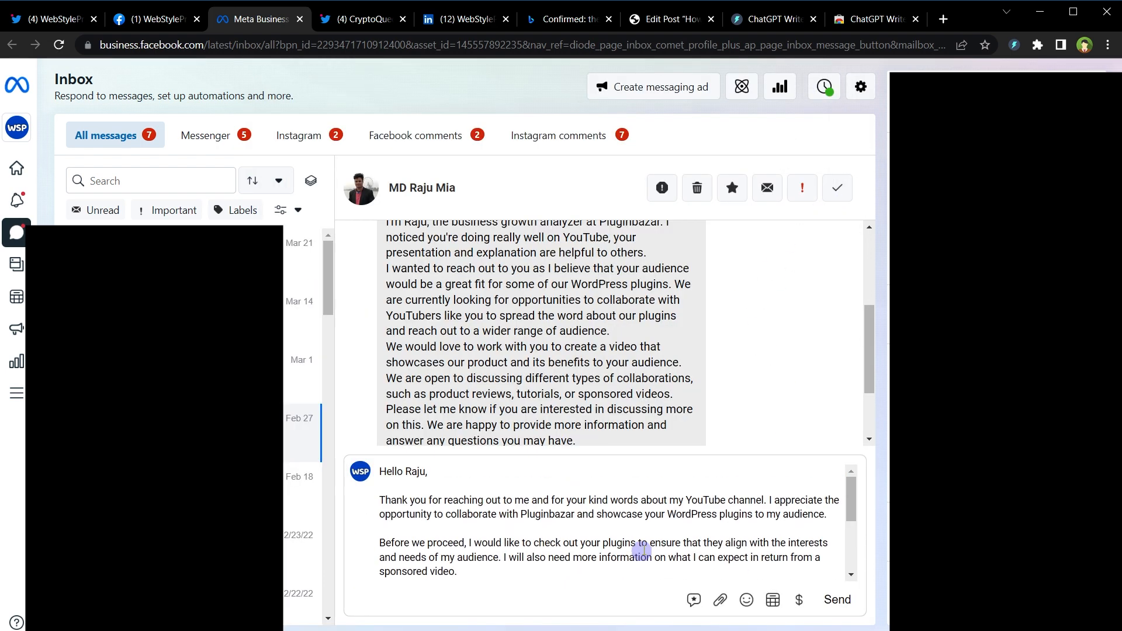
Review the pasted reply from greeting to sign-off, checking the recipient's name and the mentions of YouTube, Pluginbazar and WordPress.
left_click_drag(435, 472, 380, 472)
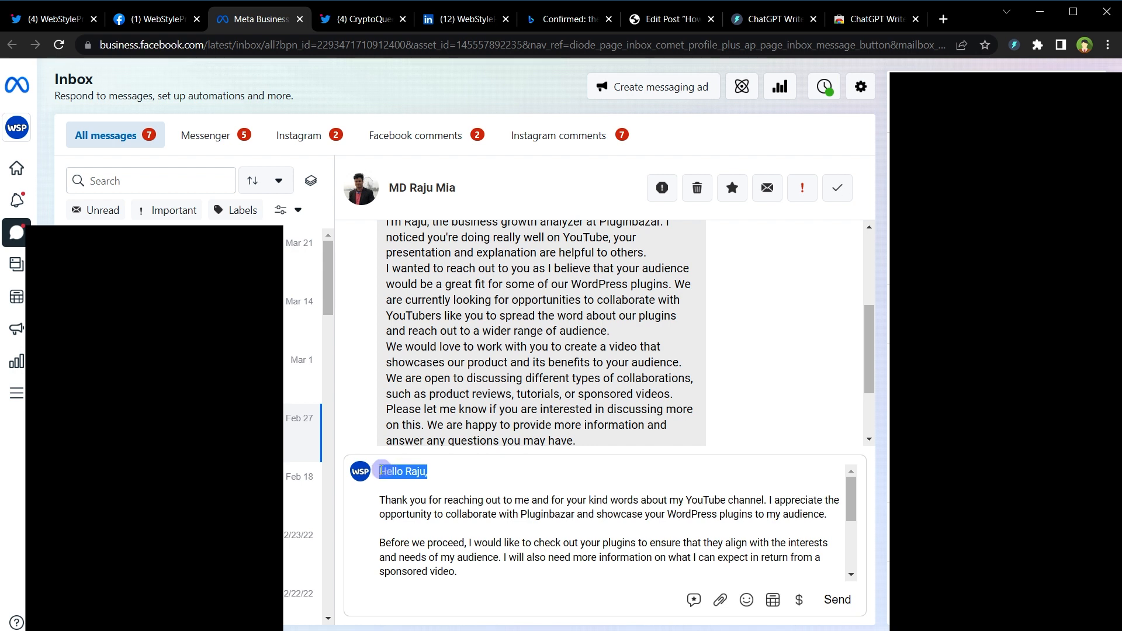
double_click(415, 471)
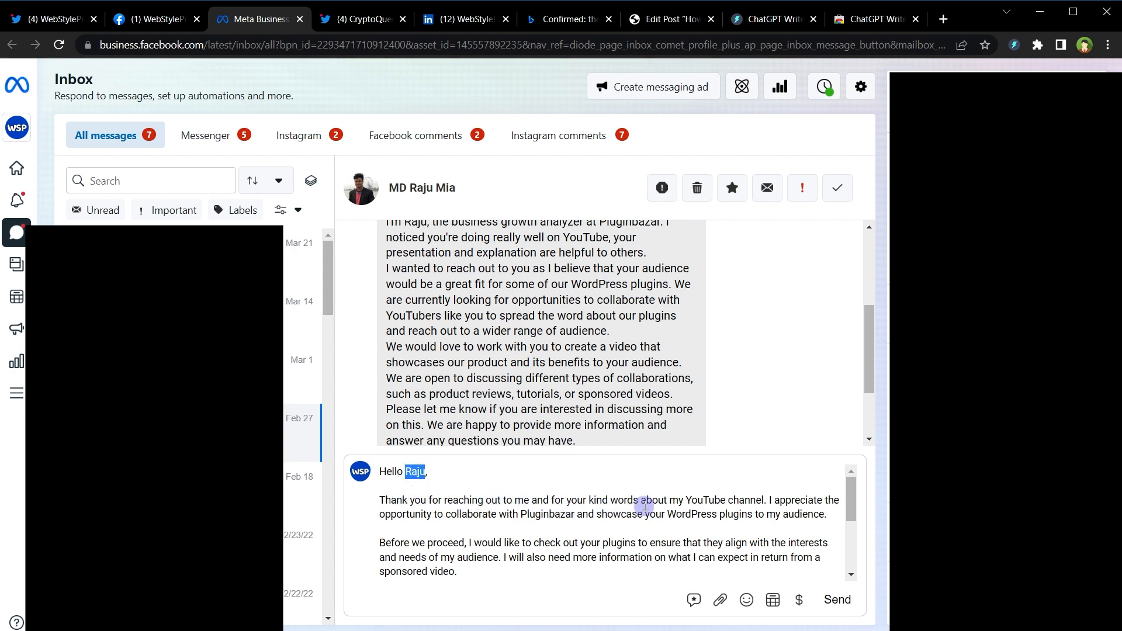
double_click(706, 500)
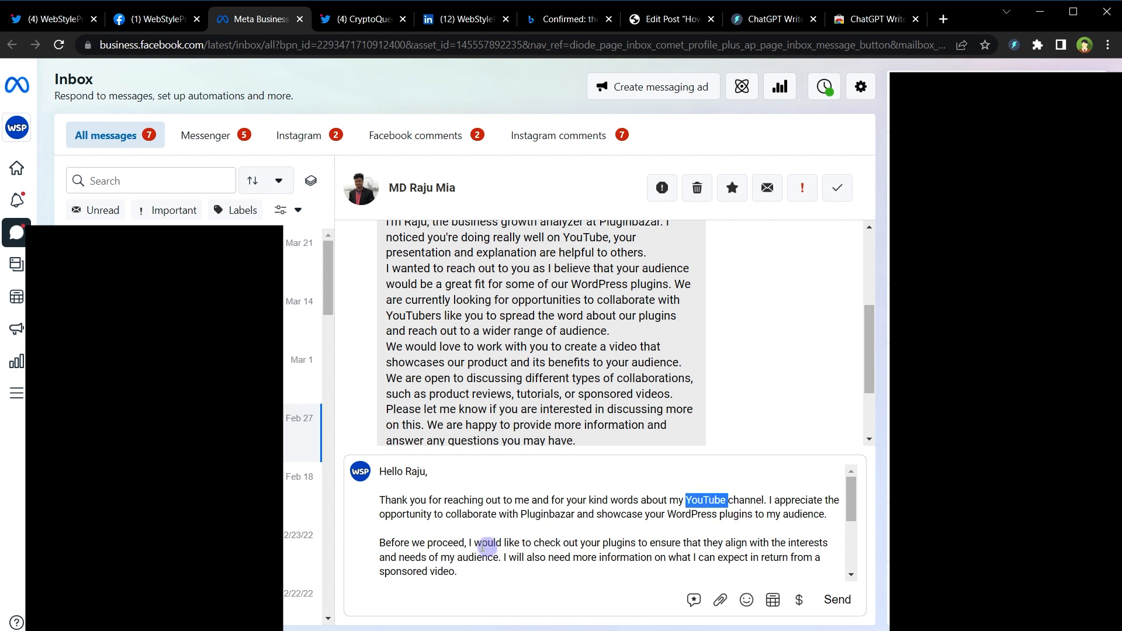
double_click(540, 515)
double_click(635, 514)
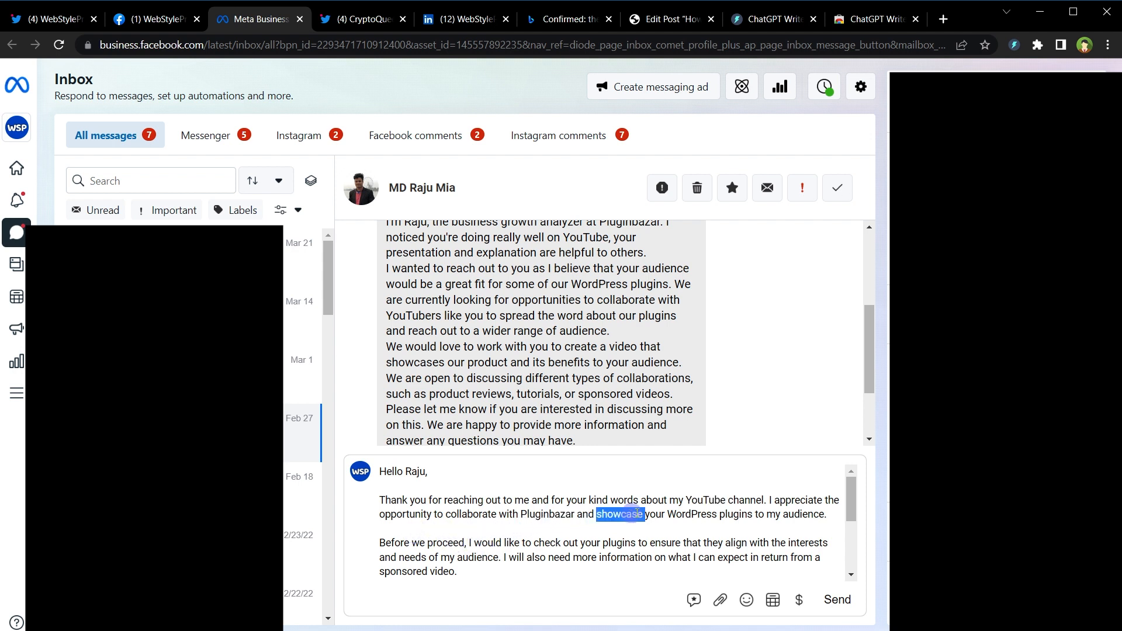
double_click(687, 514)
scroll(582, 522, "down", 1)
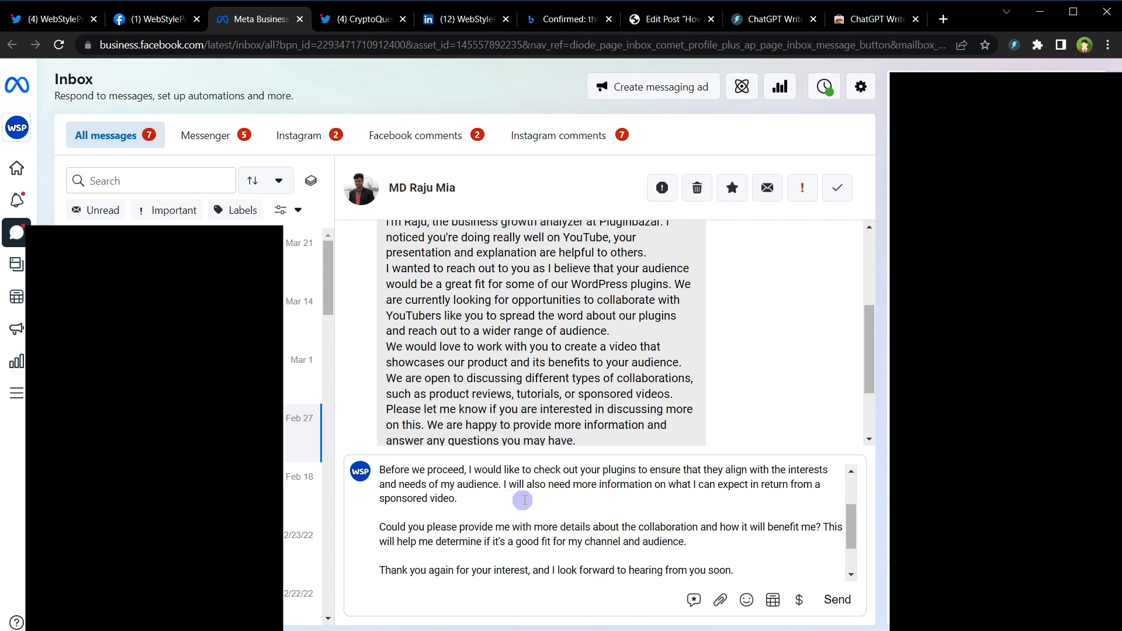
scroll(526, 497, "down", 2)
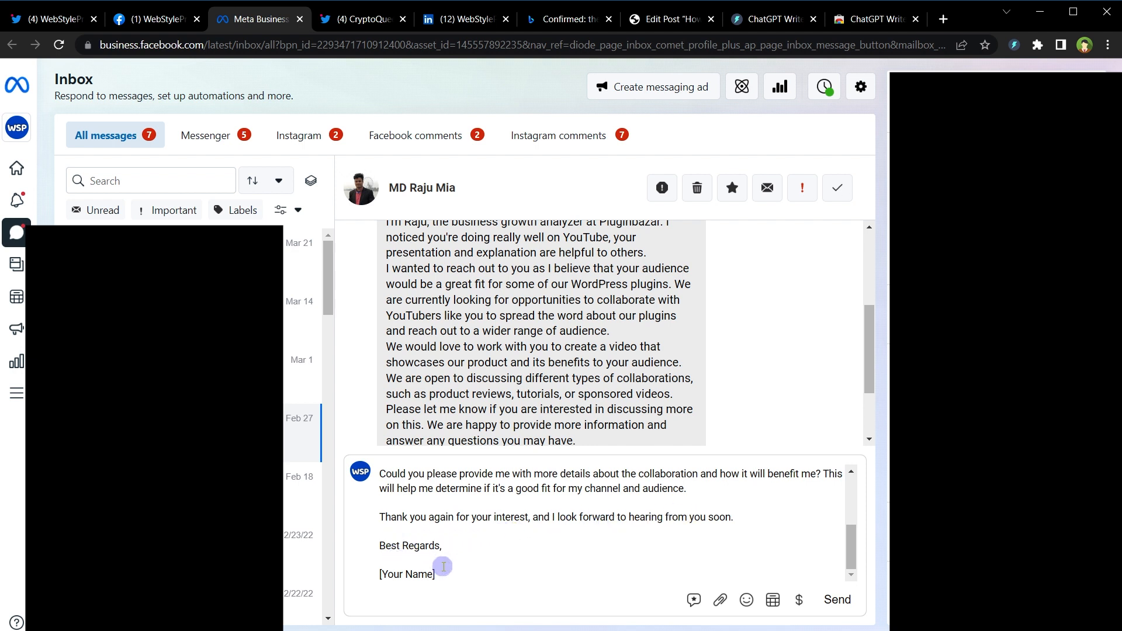
Replace the "[Your Name]" placeholder with "WebStylePress", send the reply and check it in the conversation.
left_click_drag(435, 575, 367, 583)
type("WebSty")
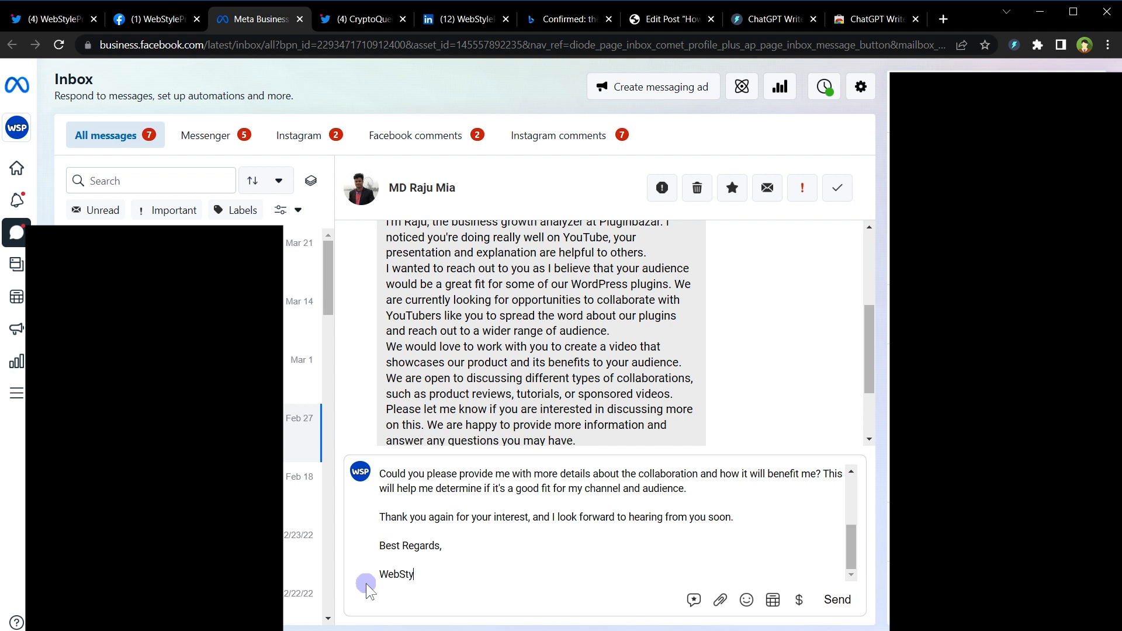
type("lePress")
left_click(838, 600)
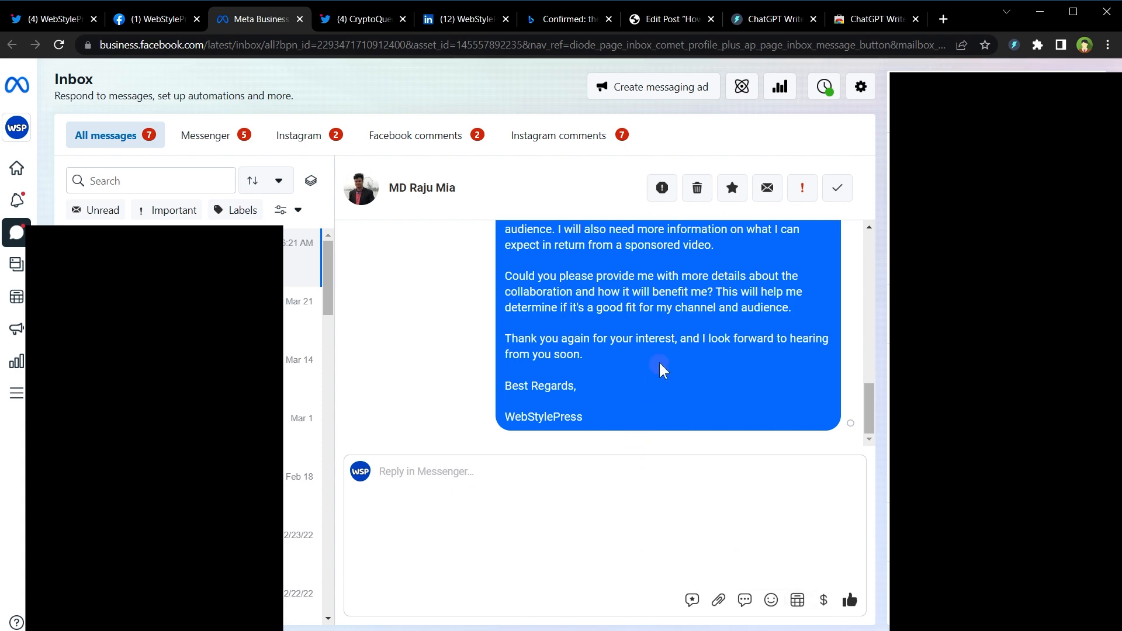
scroll(664, 366, "up", 3)
scroll(664, 362, "down", 3)
scroll(661, 365, "up", 2)
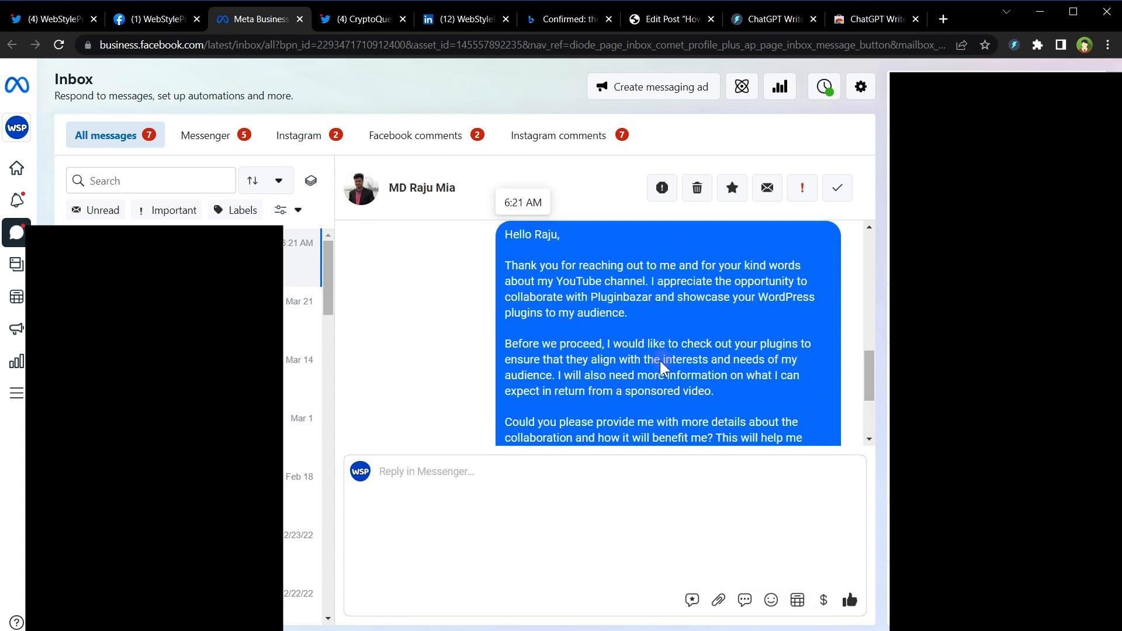
scroll(655, 368, "down", 2)
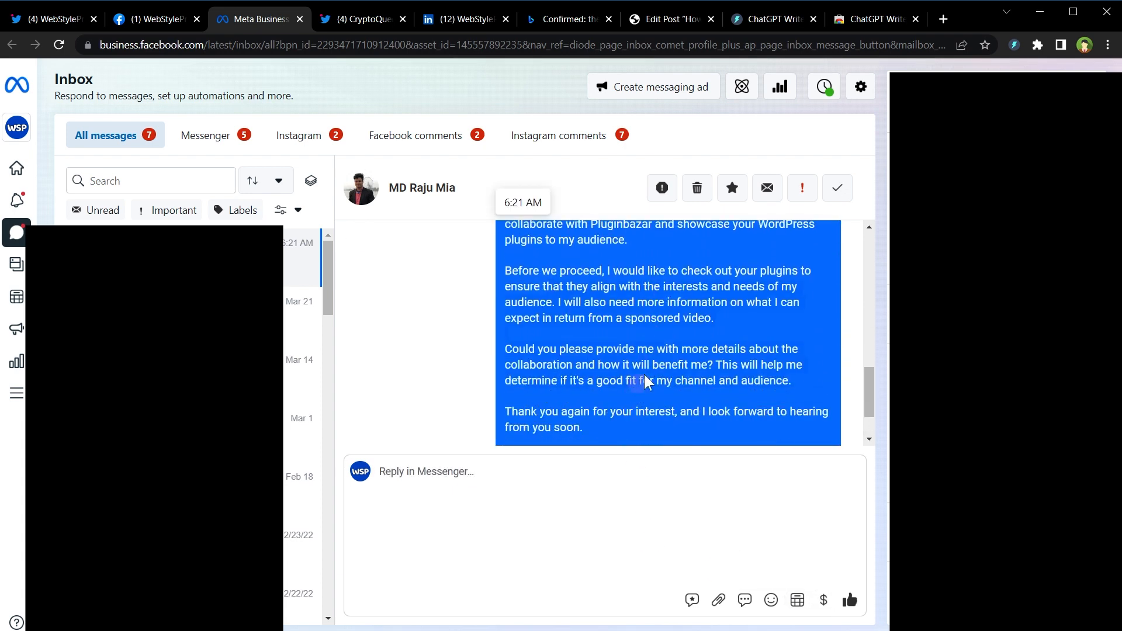
Switch to the Twitter messages and enter the sender's question about the missing create-subdomain button, ending "please help.", as ChatGPT Writer's message context.
key("ctrl+Tab")
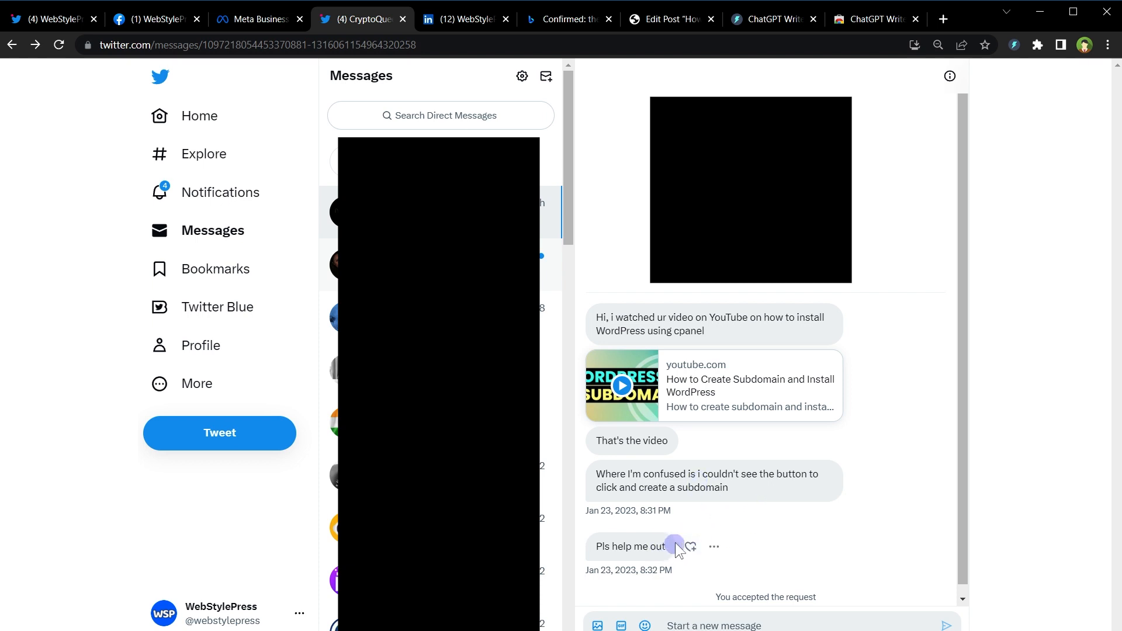
left_click(1014, 46)
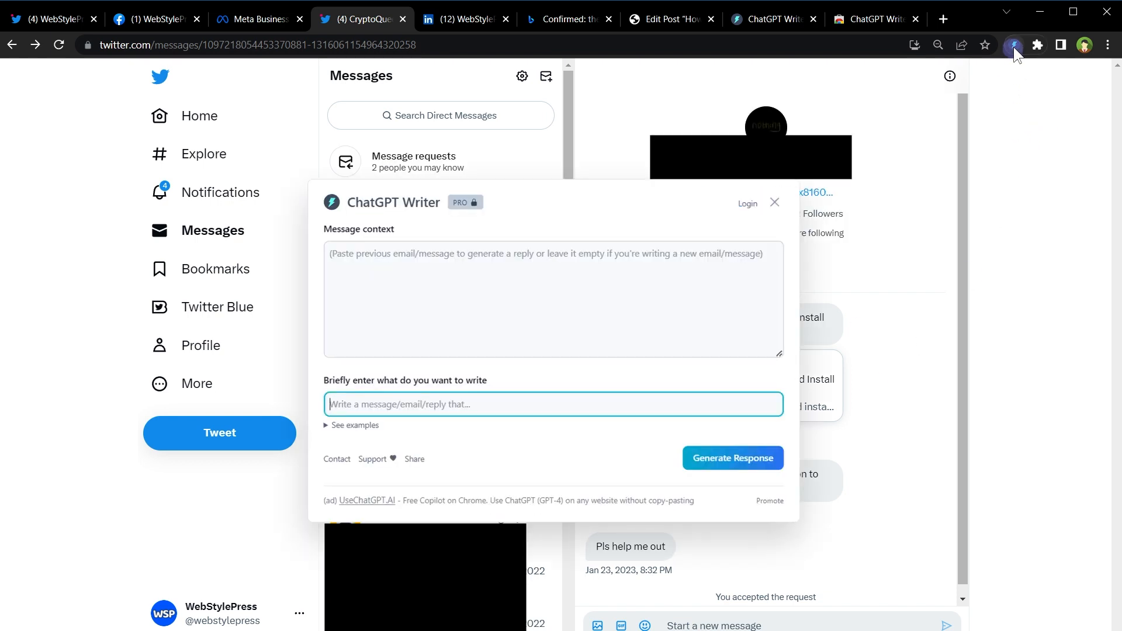
left_click(539, 290)
type("Hi, i watched ur video on YouTube on how to install WordPress using cpanel, Where I'm confused is i couldn't see the button to click and create a subdomain. please help.")
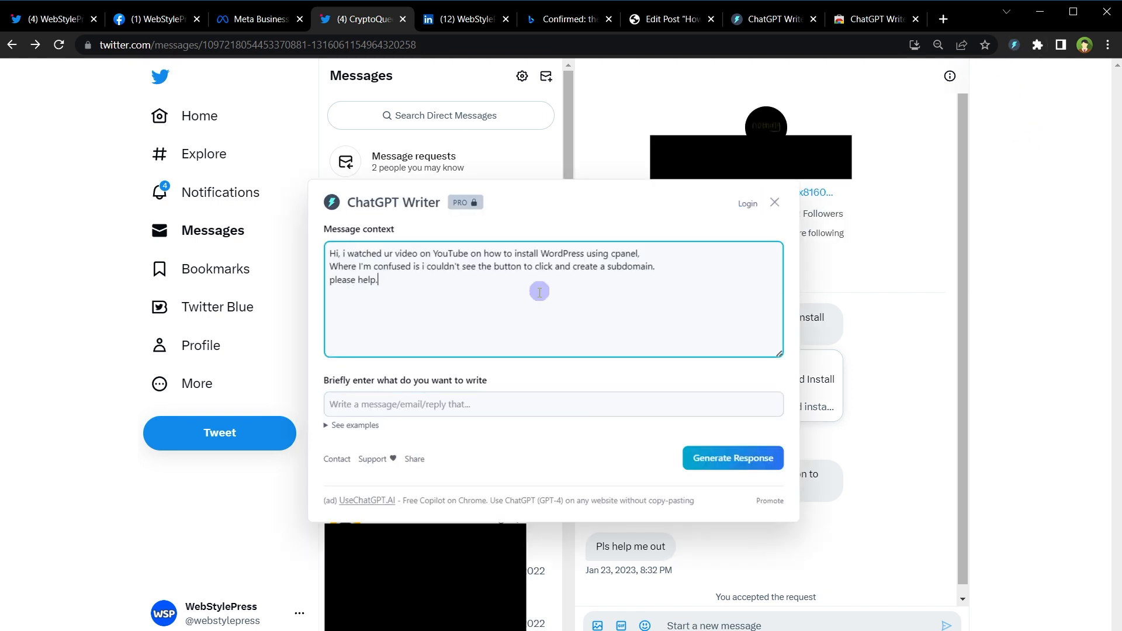
Enter the prompt "thank him and reply this message and descrite how can he create subdomain on cpanel.".
left_click(676, 393)
type("thank him and reply this message and descrite how can he create subdomain on cpanel.")
key("Home")
key("ctrl+shift+Right")
key("ctrl+shift+Right")
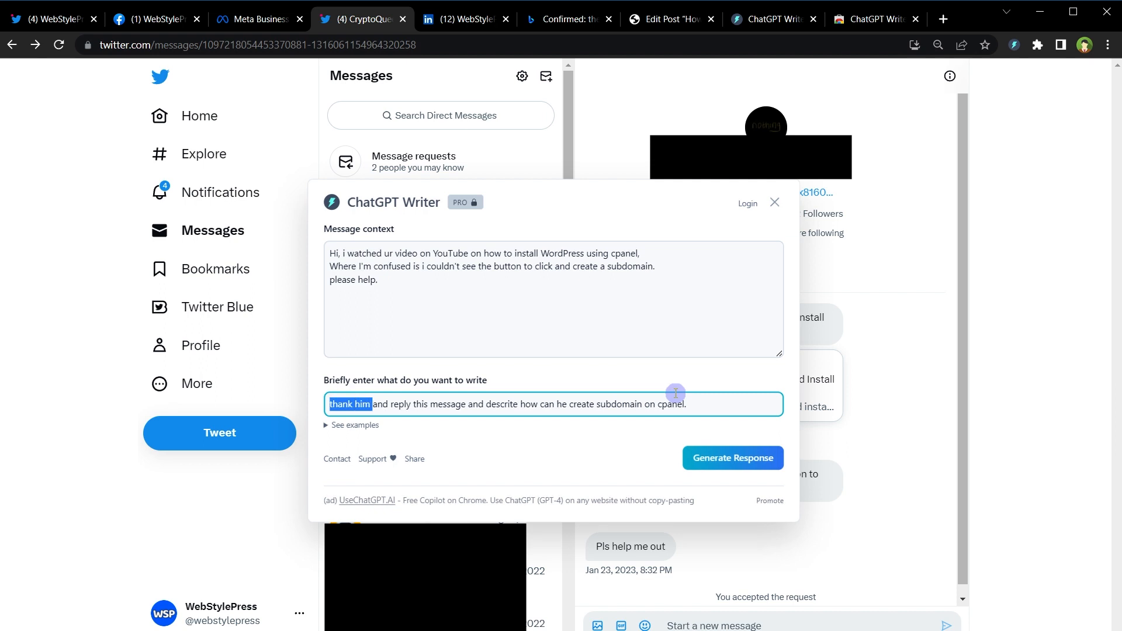
Review the entered prompt from the thank-you request through to the part about creating a subdomain on cPanel.
key("ctrl+shift+Right")
key("ctrl+shift+Right")
key("Right")
key("Right")
key("Right")
key("Right")
key("Right")
key("Right")
key("Right")
key("Right")
key("Right")
key("Right")
key("Right")
key("Right")
key("Right")
key("Right")
key("Right")
key("Right")
key("Right")
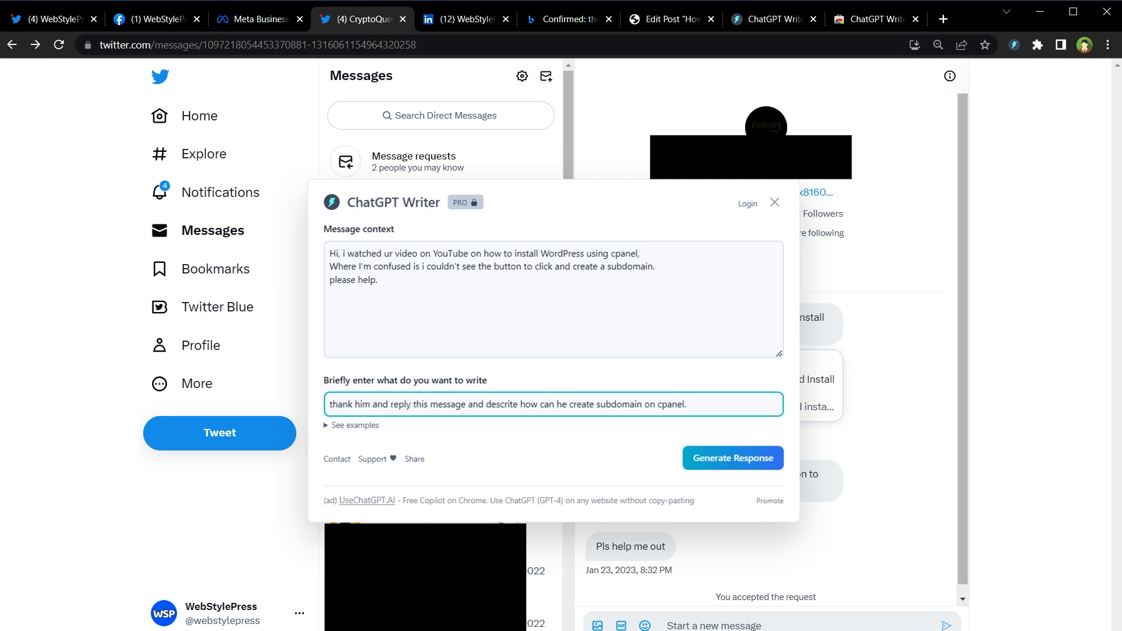
key("shift+End")
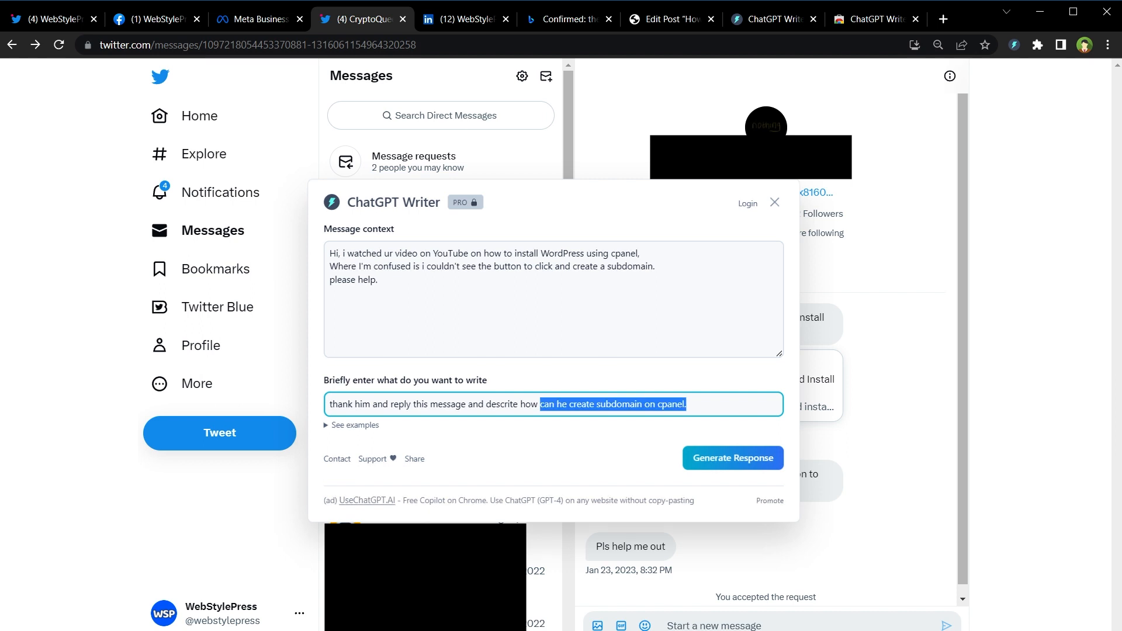
key("Right")
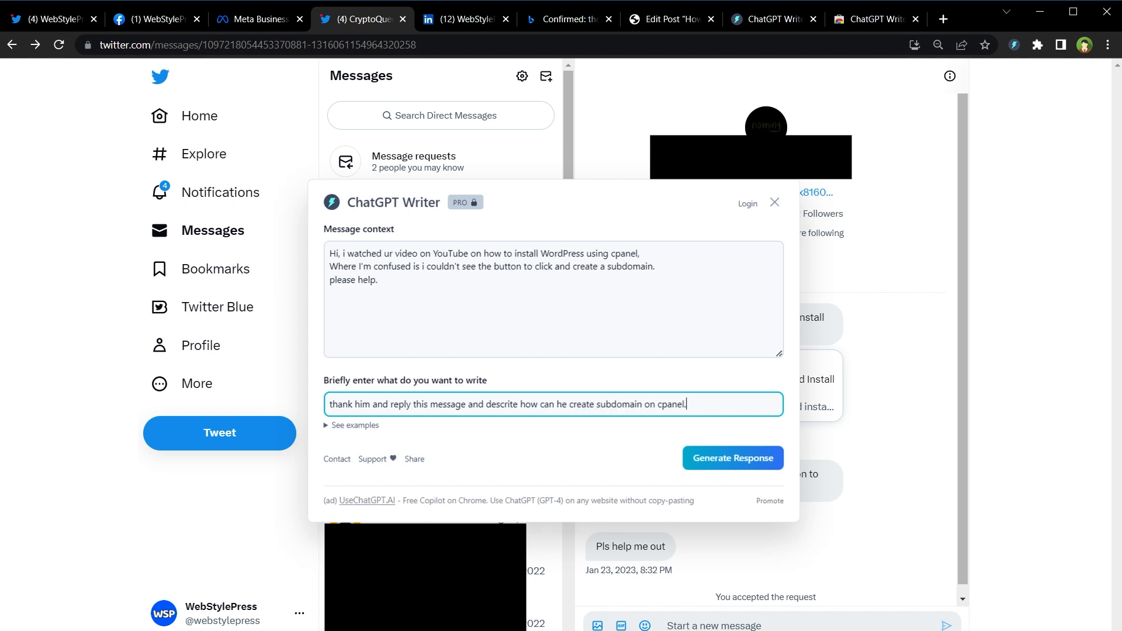
Generate the response, copy it, close ChatGPT Writer and paste the text into the conversation's message box.
left_click(738, 456)
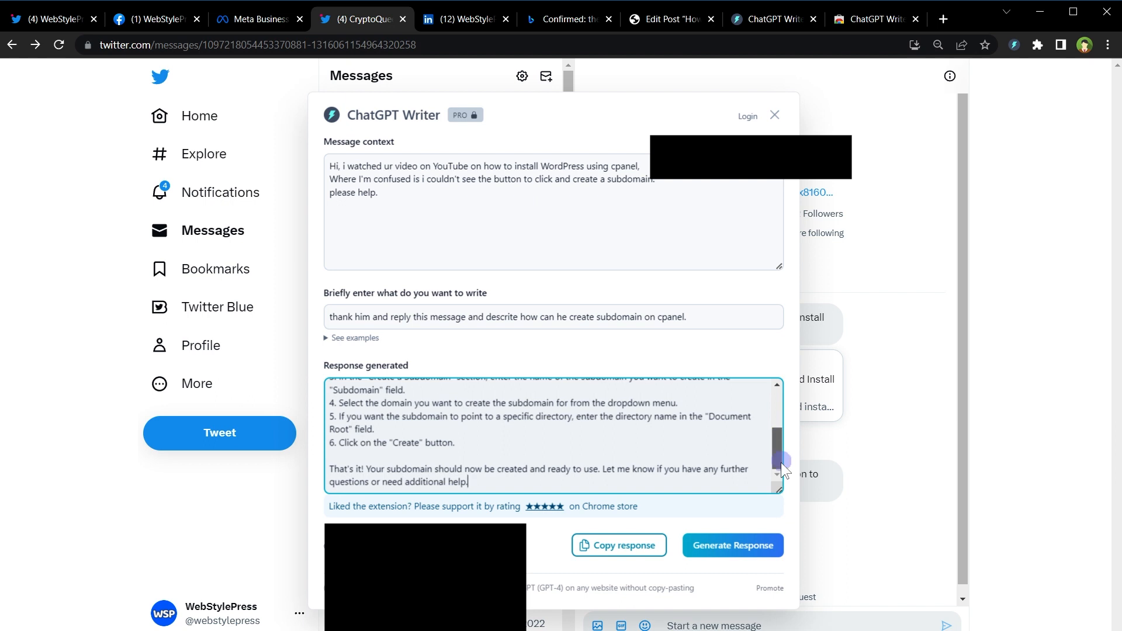
left_click(596, 546)
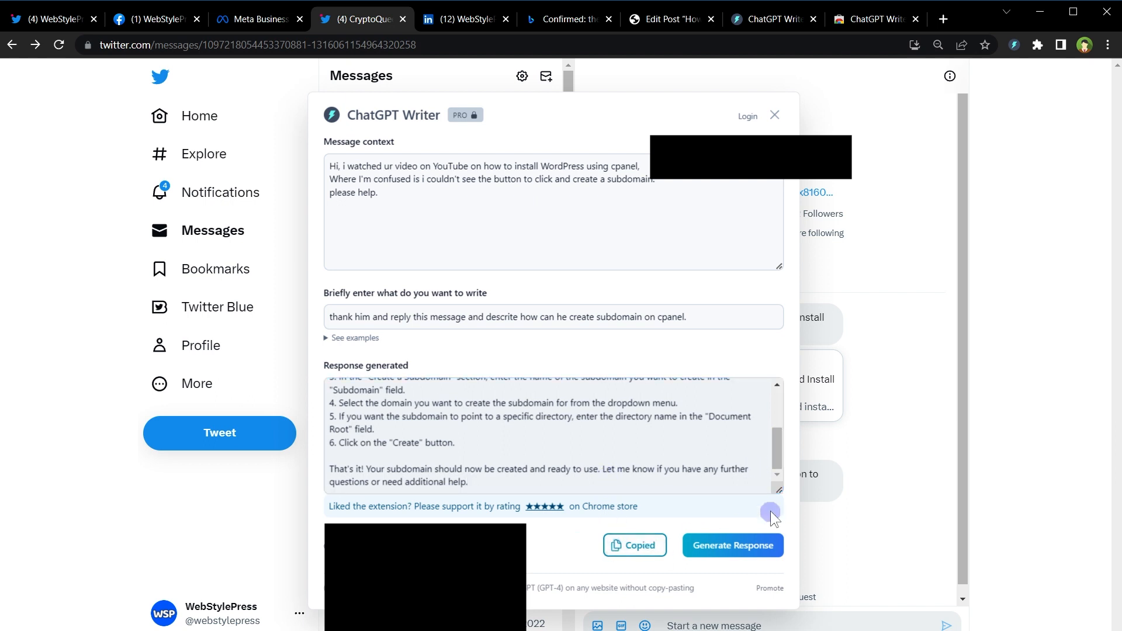
left_click(775, 115)
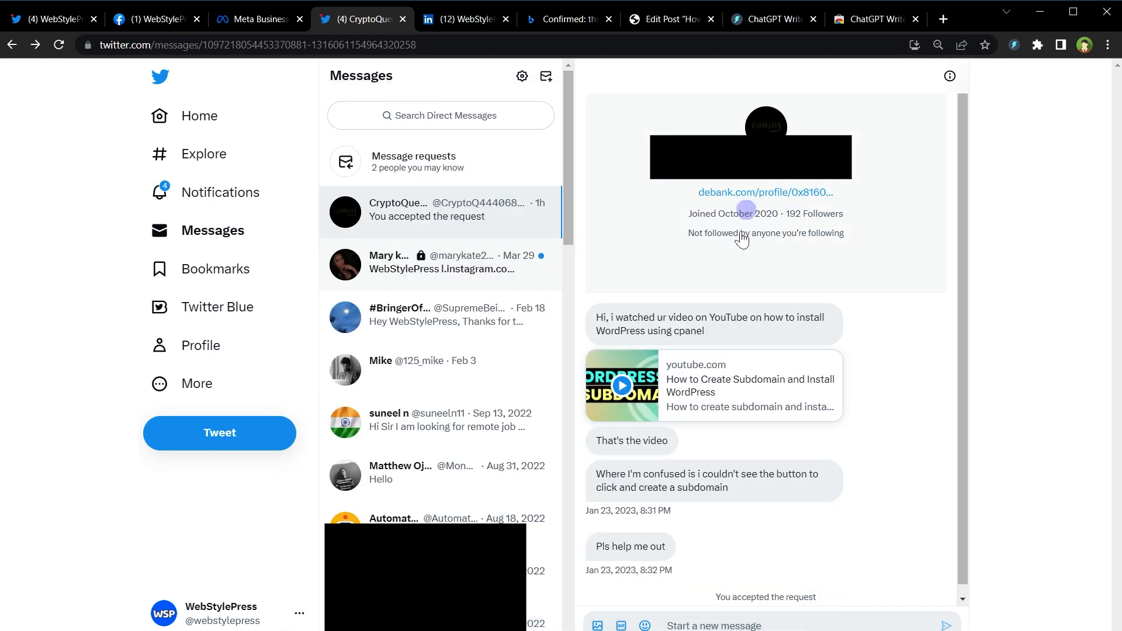
left_click(803, 611)
key("ctrl+v")
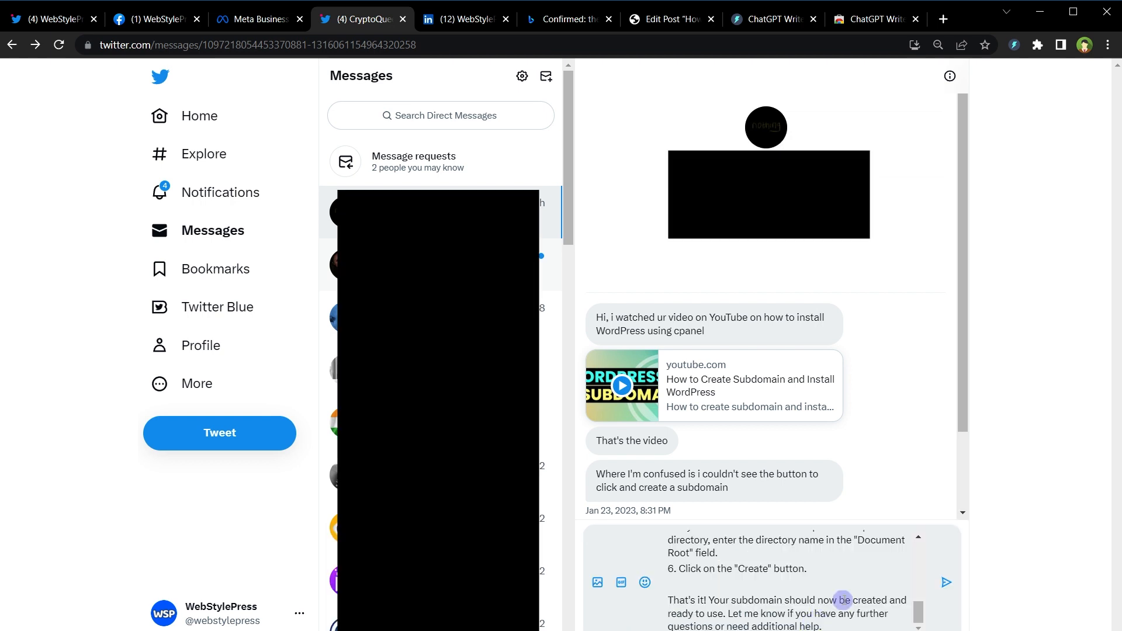
Remove the extra blank lines between the opening thank-you paragraph and "Creating a subdomain on cPanel is a simple process.".
scroll(843, 599, "up", 10)
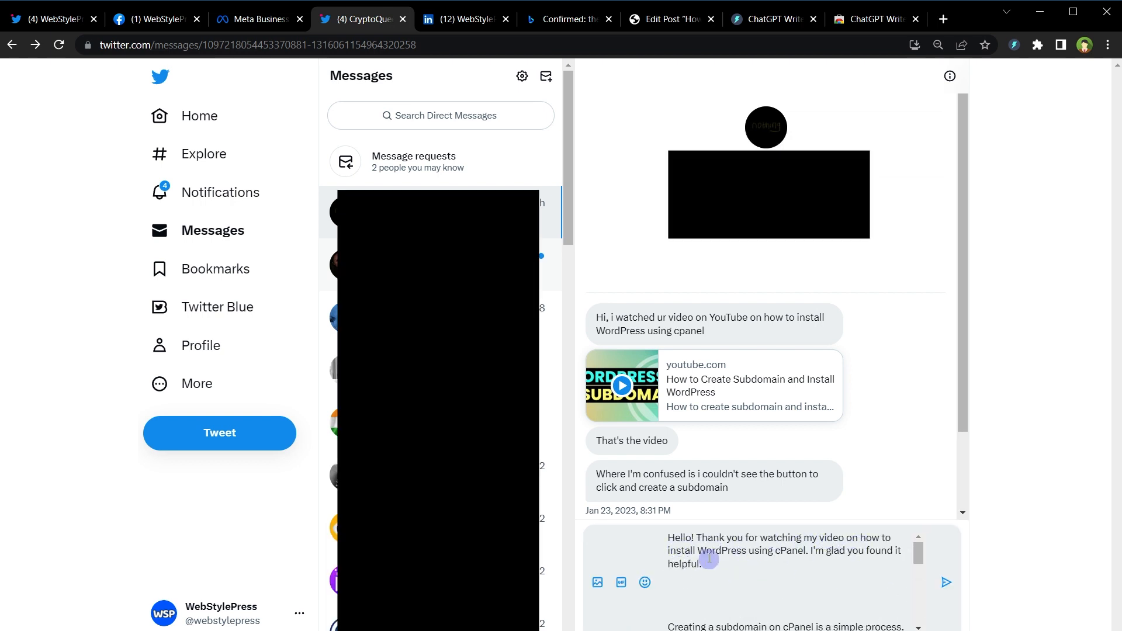
left_click_drag(715, 555, 770, 589)
key("Delete")
key("Delete")
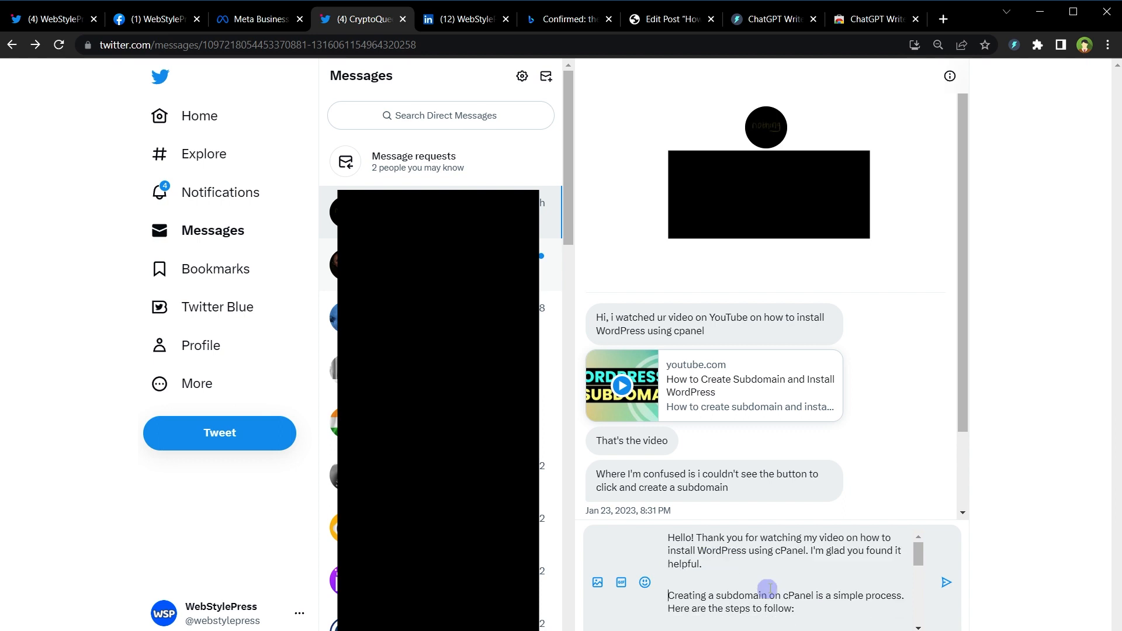
Read the pasted reply's introduction to the subdomain instructions down to the first numbered step.
key("Down")
key("ctrl+shift+Right")
key("ctrl+shift+Right")
key("ctrl+shift+Right")
key("ctrl+shift+Right")
key("ctrl+shift+Right")
key("ctrl+shift+Right")
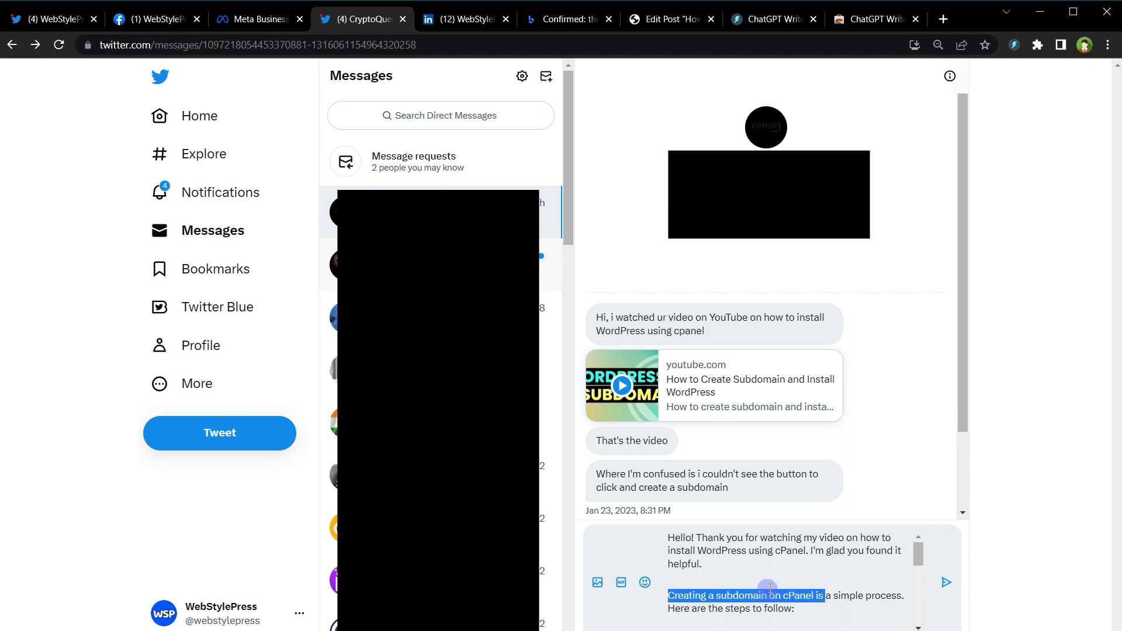
key("Down")
key("Down")
key("Down")
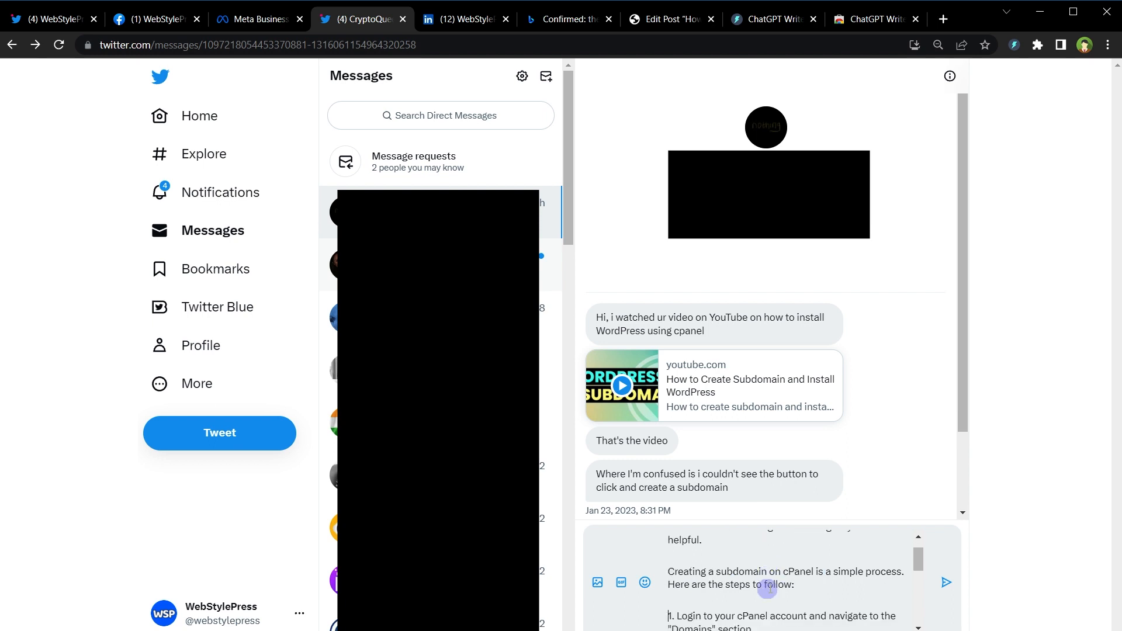
Remove the extra blank lines between numbered steps 4, 5 and 6 of the subdomain instructions.
scroll(771, 589, "down", 2)
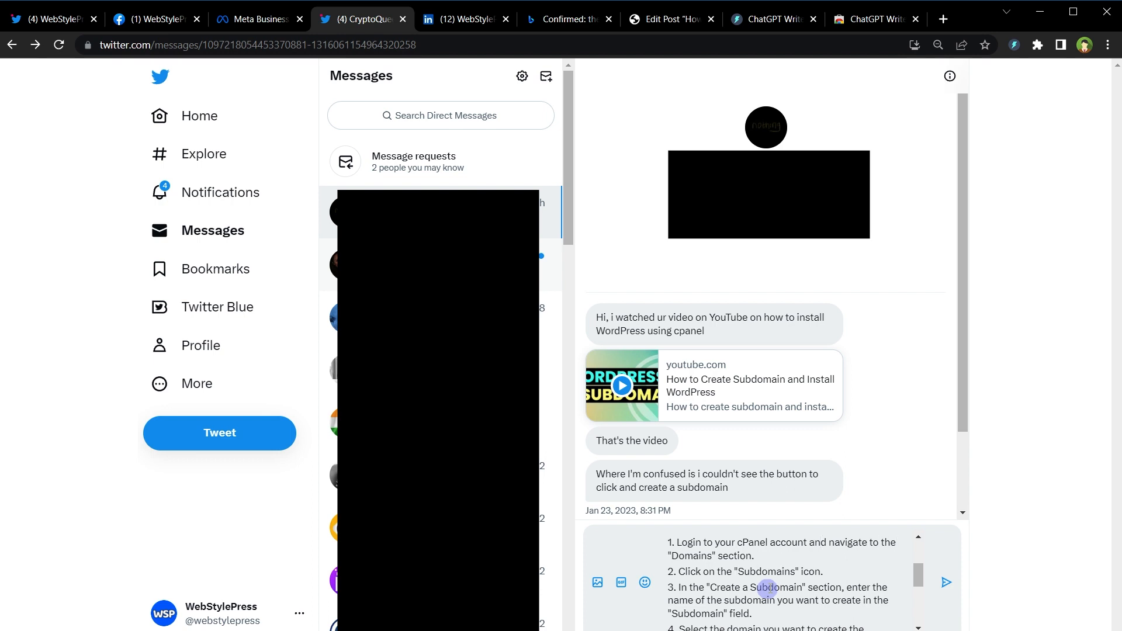
left_click(779, 587)
left_click(918, 627)
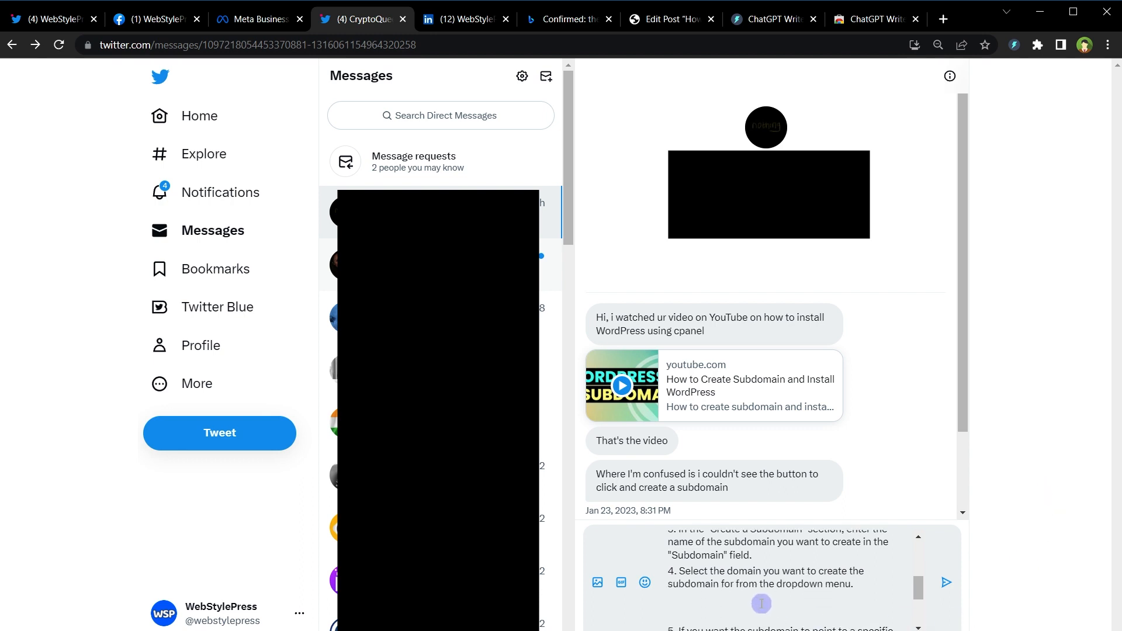
left_click(788, 607)
key("Delete")
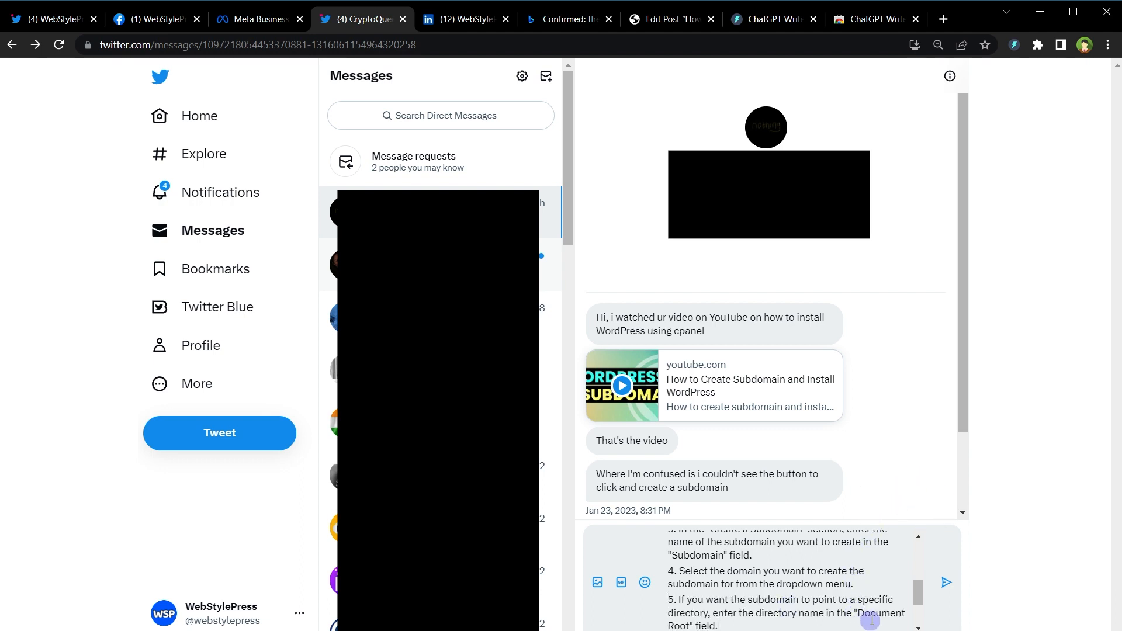
key("Down")
key("Delete")
Check the reply's last numbered step and closing paragraph, and send the message.
key("Down")
key("Down")
key("Down")
key("Down")
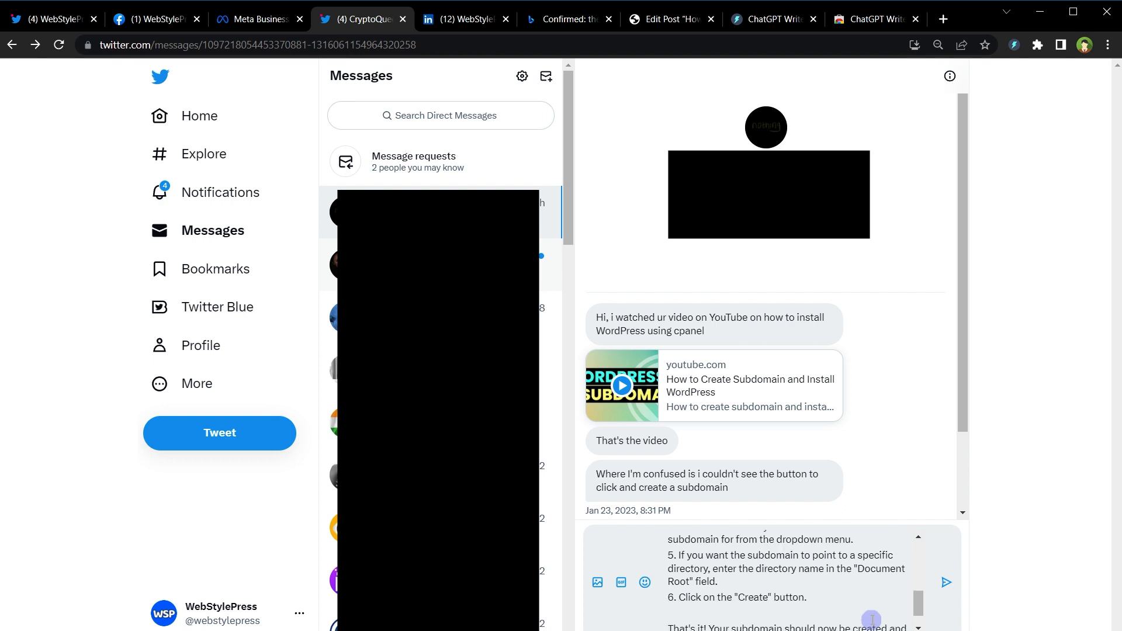
key("Down")
key("Down")
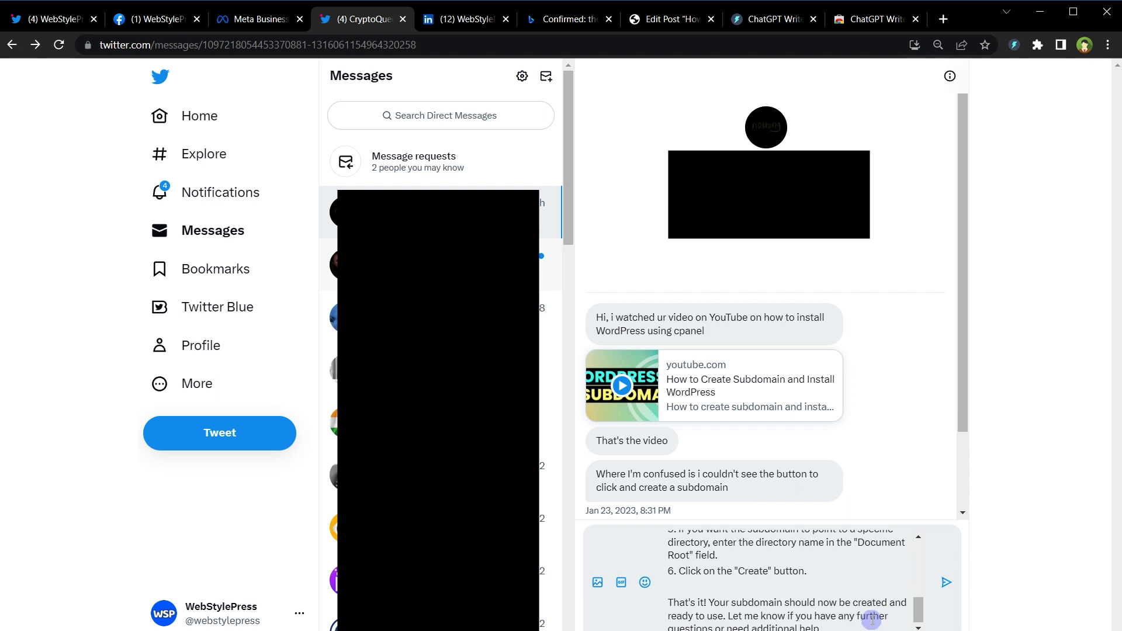
key("Return")
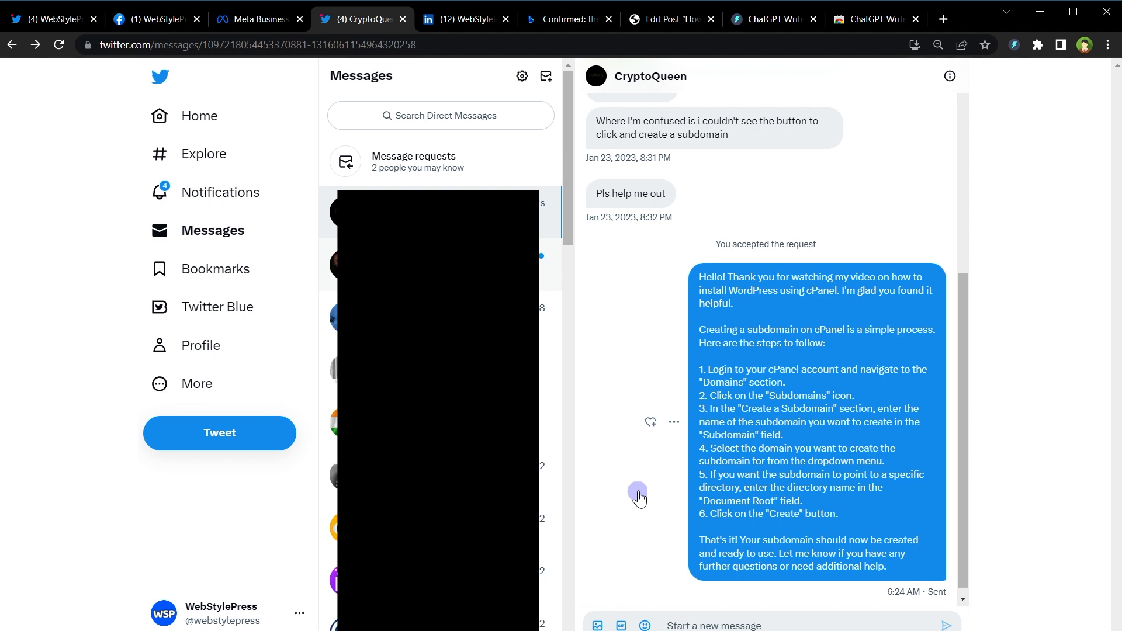
Switch to the LinkedIn page and give ChatGPT Writer the prompt asking LinkedIn followers which javascript, wordpress, reactjs and AI tools tutorials they enjoy most.
key("ctrl+Tab")
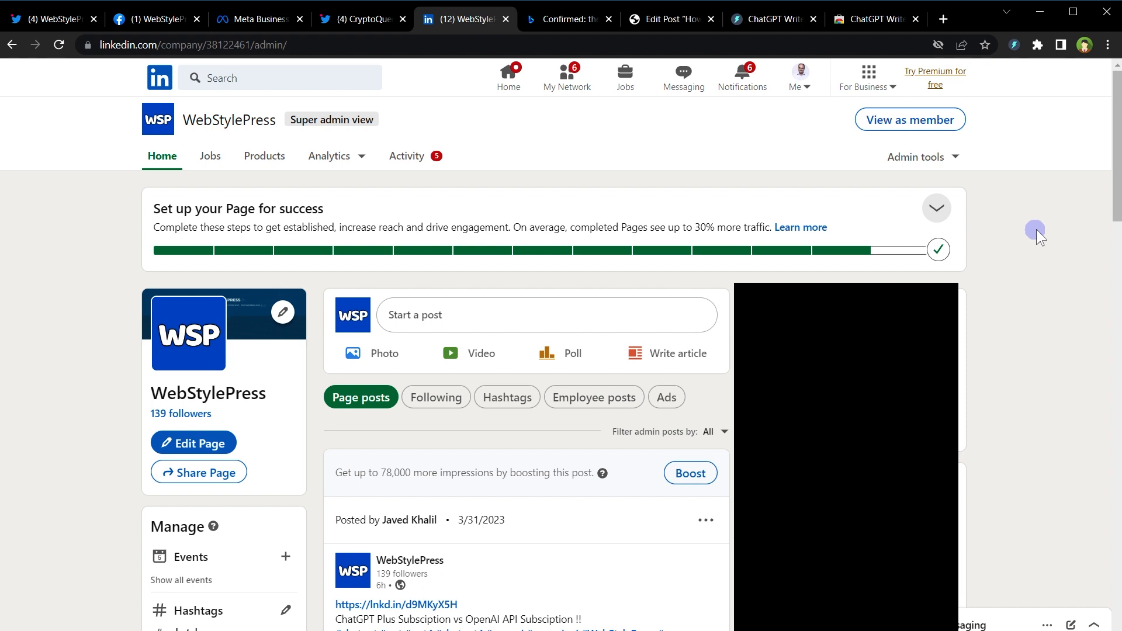
left_click(1018, 46)
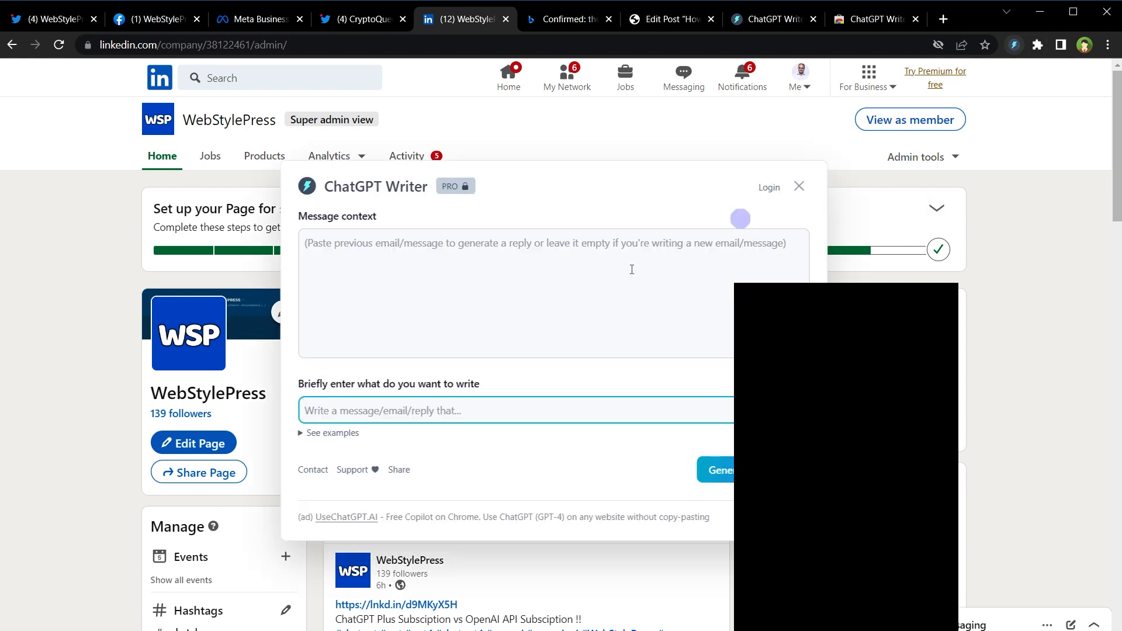
left_click(611, 418)
key("ctrl+v")
Review the LinkedIn prompt word by word from "ask my linkedin followers" to "AI tools?".
key("Home")
key("ctrl+shift+Right")
key("ctrl+shift+Right")
key("ctrl+shift+Right")
key("ctrl+shift+Right")
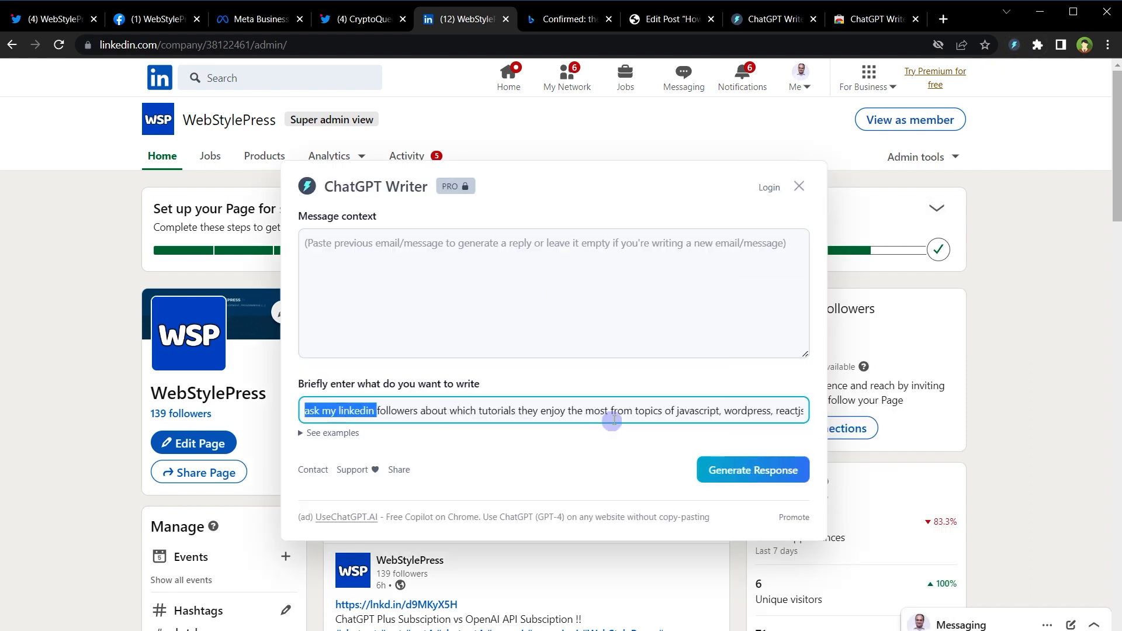
key("ctrl+shift+Right")
key("ctrl+shift+Right")
key("ctrl+shift+Right")
key("ctrl+shift+Right")
key("ctrl+shift+Right")
key("ctrl+shift+Right")
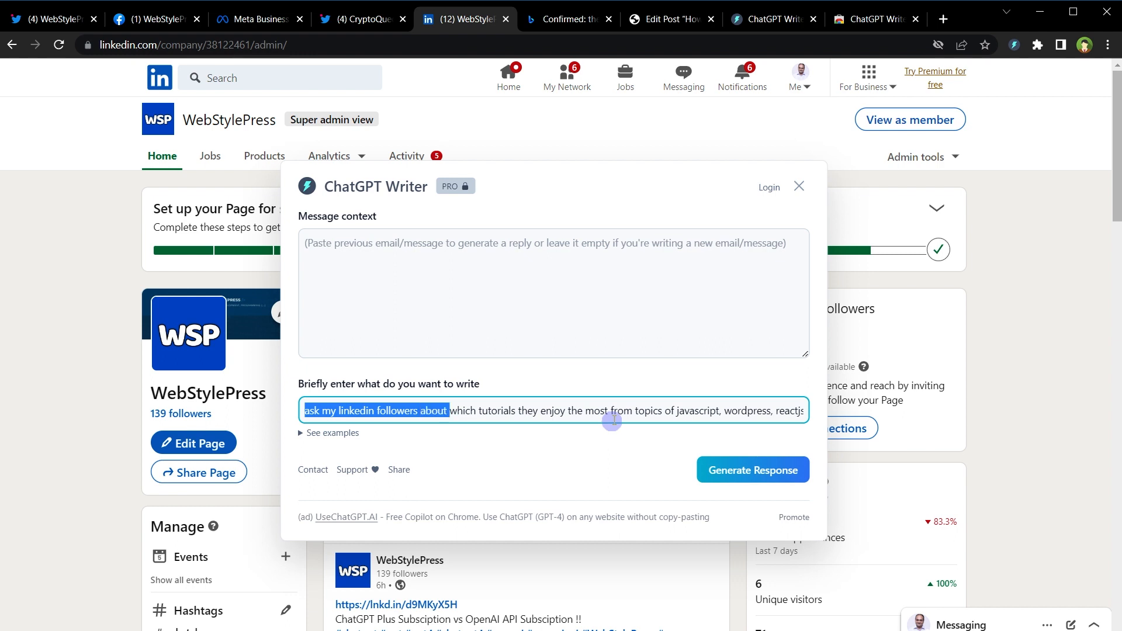
key("ctrl+shift+Right")
key("ctrl+shift+Right")
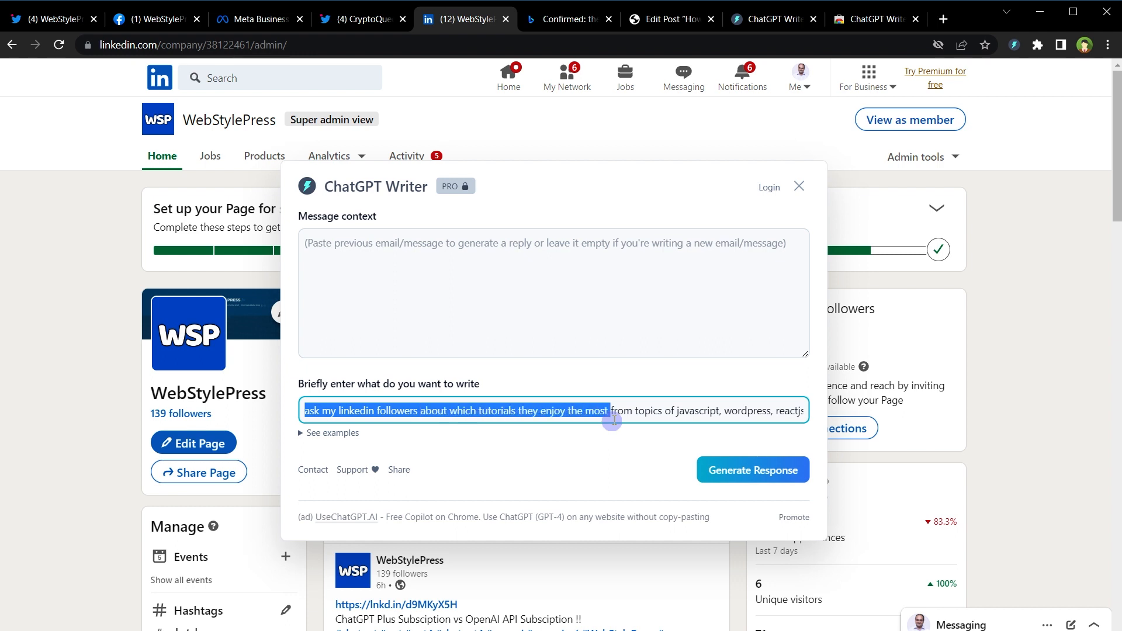
key("ctrl+shift+Right")
key("ctrl+shift+Right")
key("ctrl+shift+Right")
key("ctrl+shift+Right")
key("ctrl+shift+Right")
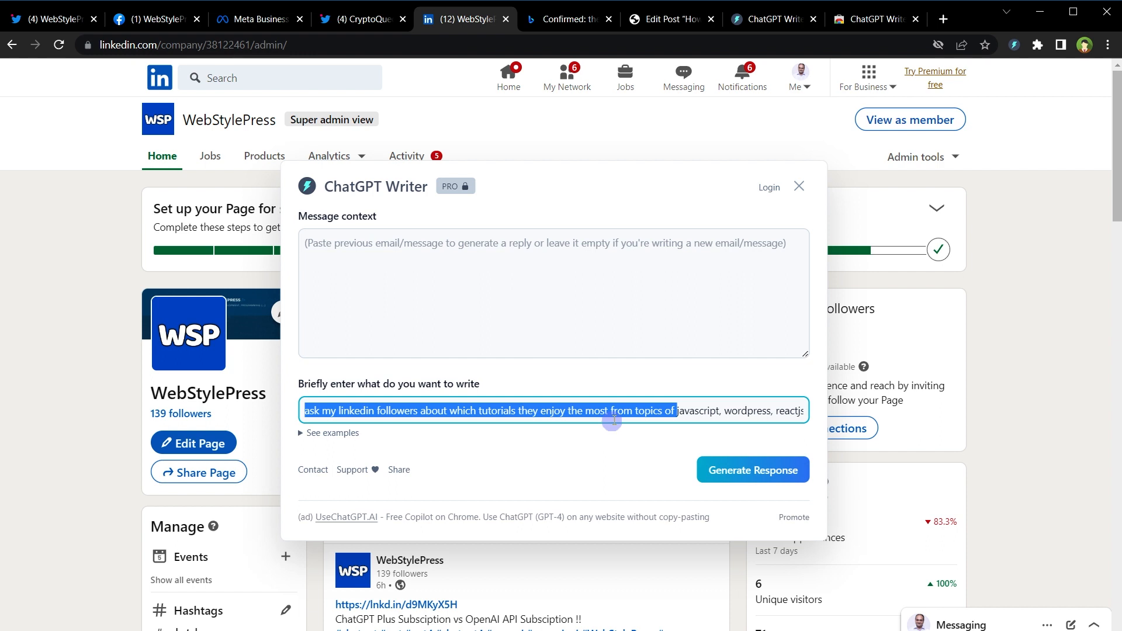
key("ctrl+shift+Right")
key("ctrl+shift+Right")
key("ctrl+shift+Right")
key("ctrl+shift+Right")
key("ctrl+shift+Right")
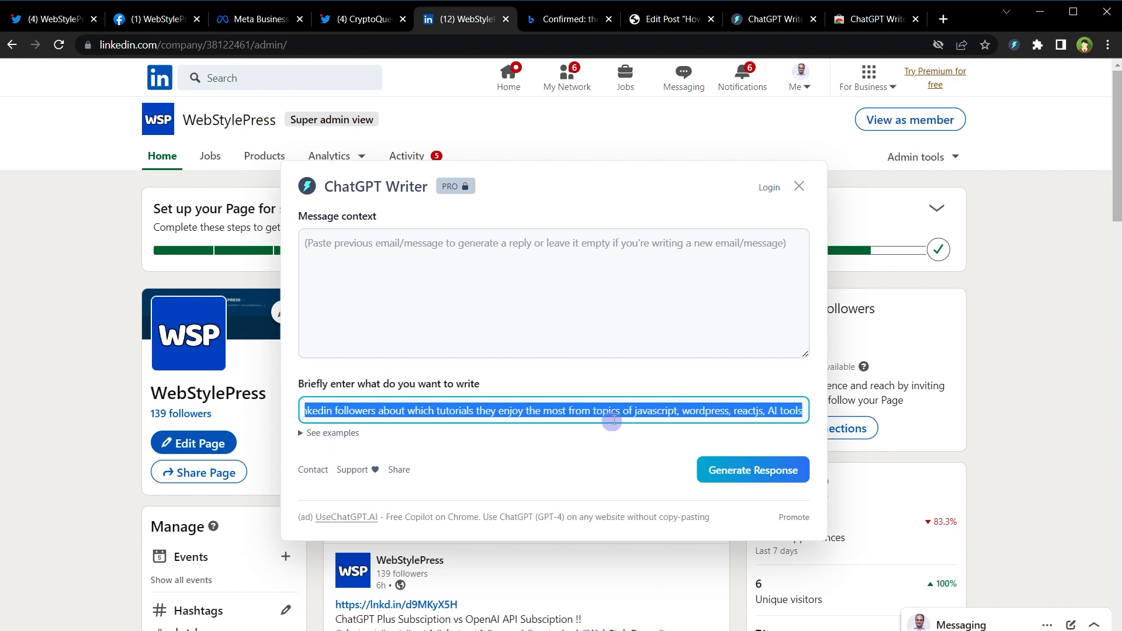
key("End")
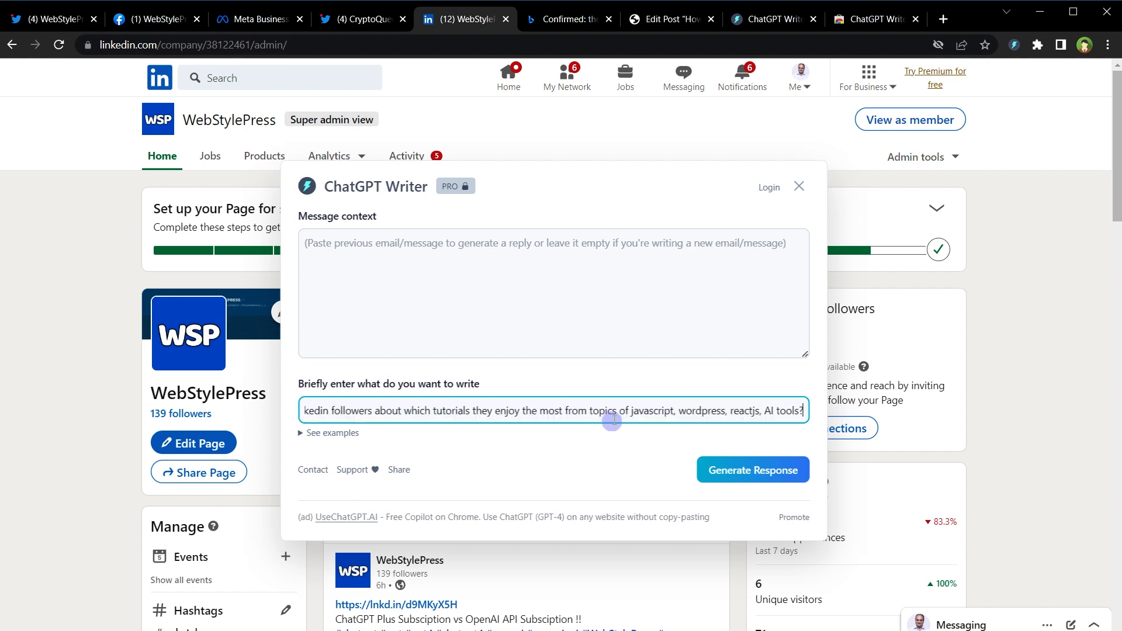
Generate the response and copy only the post text inside the quotation marks, from "Hello" to "Thank you!".
left_click(728, 470)
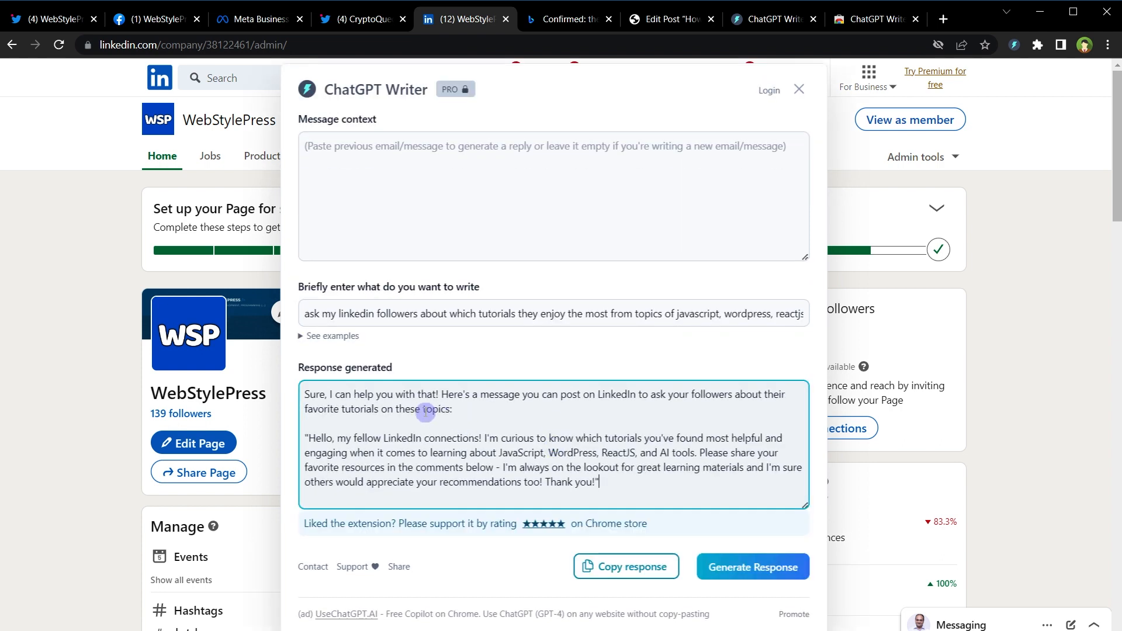
left_click(438, 395)
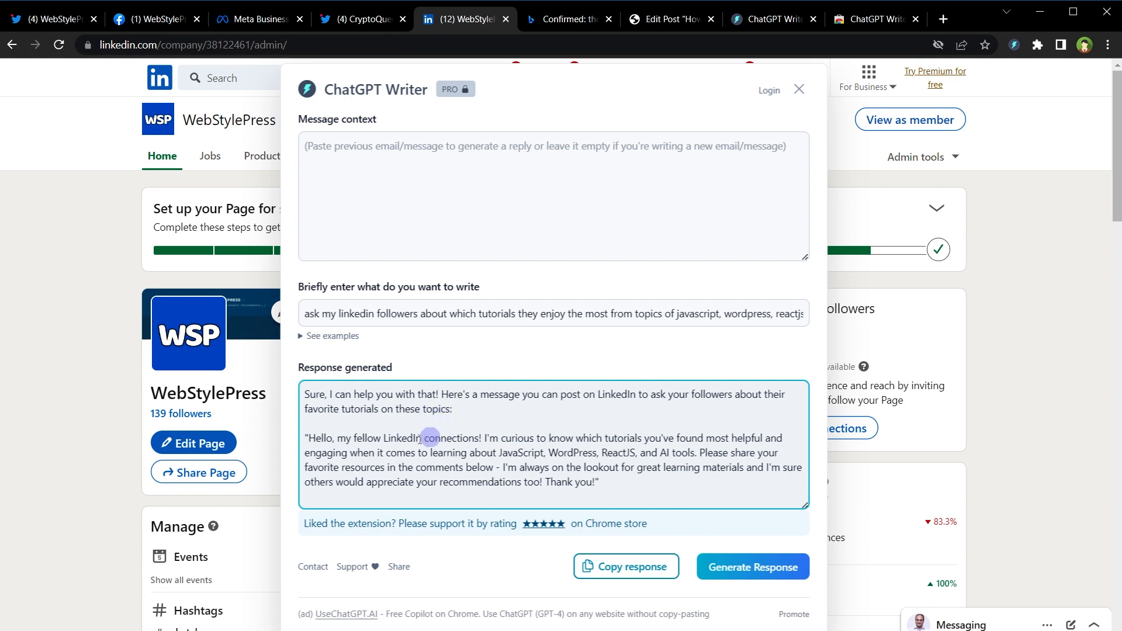
double_click(320, 437)
left_click_drag(321, 438, 595, 482)
key("ctrl+c")
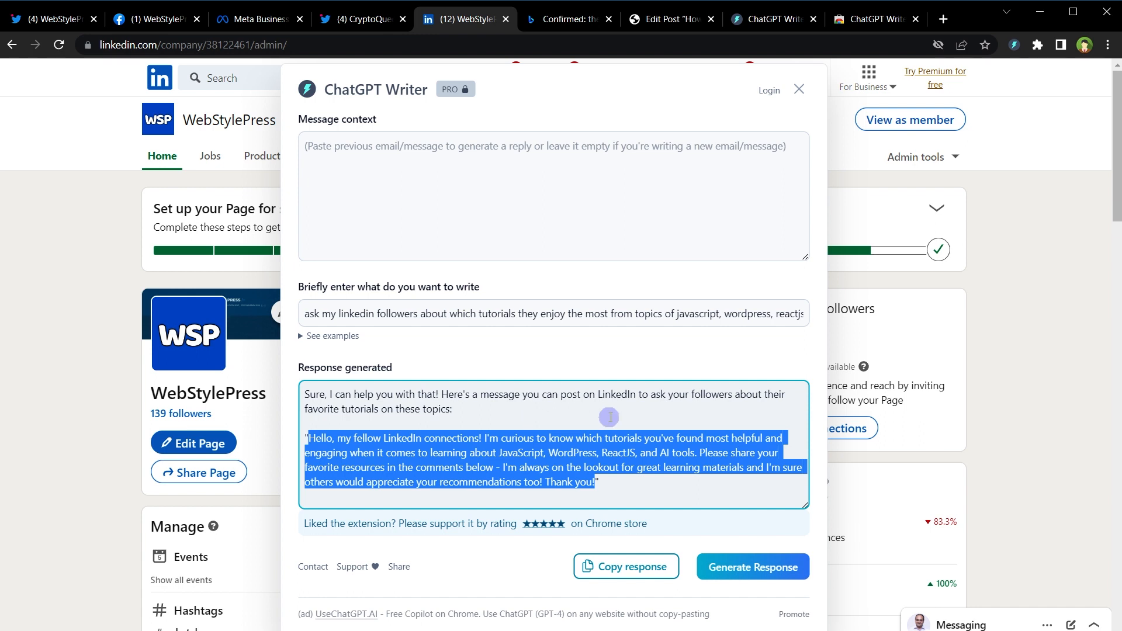
Close ChatGPT Writer, start a new post on the WebStylePress LinkedIn page and paste the copied text.
left_click(799, 89)
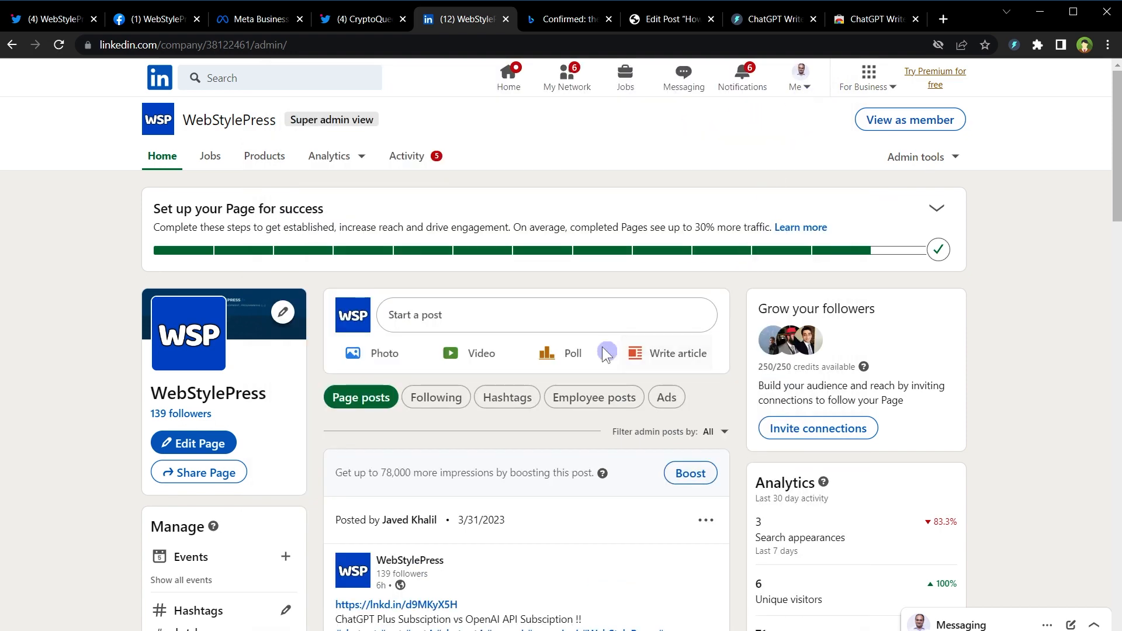
left_click(564, 312)
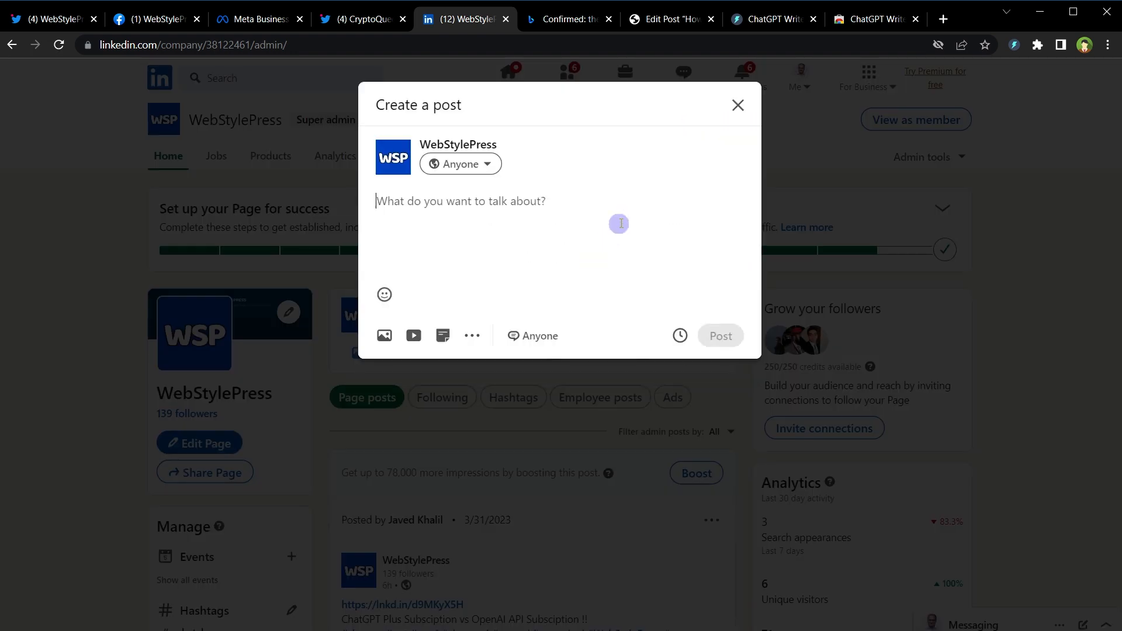
key("ctrl+v")
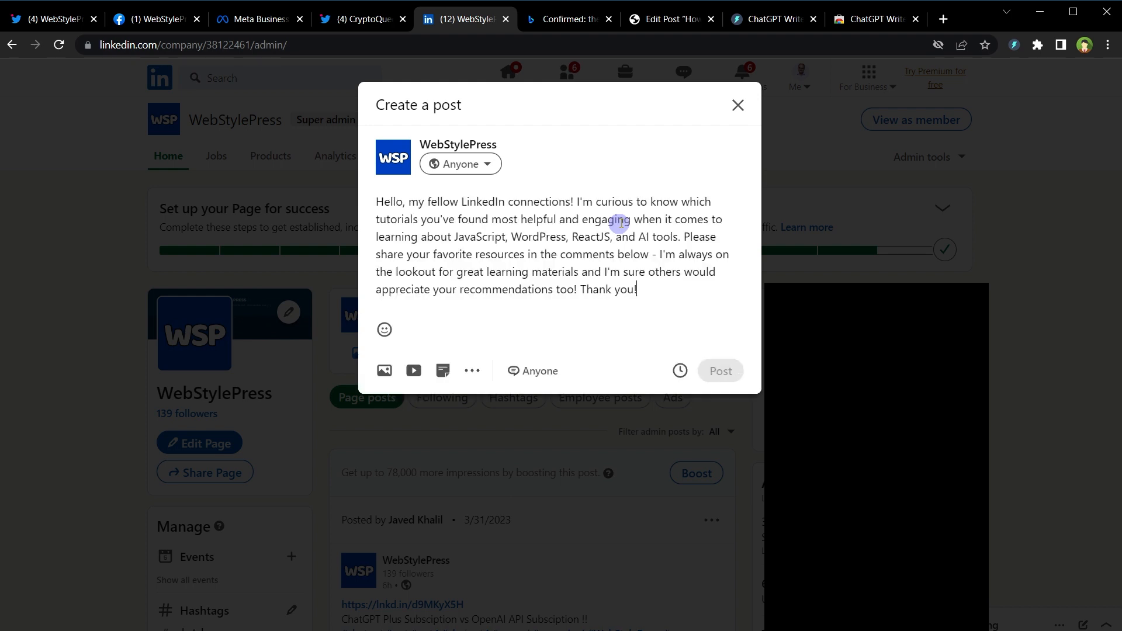
Replace "my fellow LinkedIn connections" in the post's greeting with "guys".
key("ctrl+shift+Left")
key("ctrl+shift+Left")
key("ctrl+shift+Left")
type("guys")
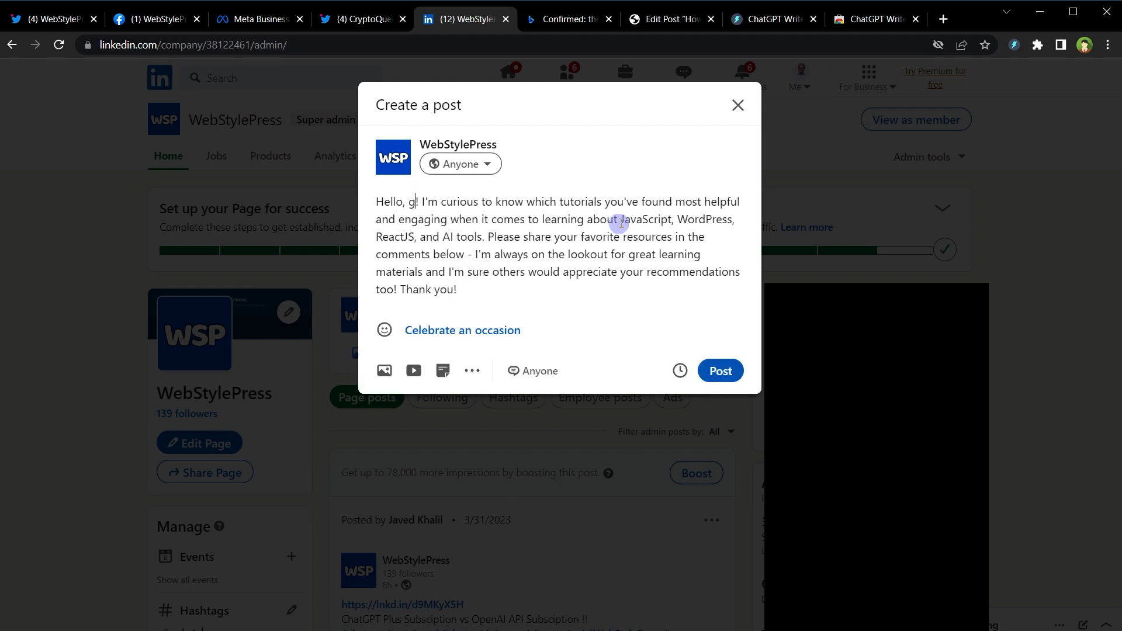
Insert "on my channel" after "AI tools" and "and recommendations" after "favorite resources" in the post.
type(" on my chan")
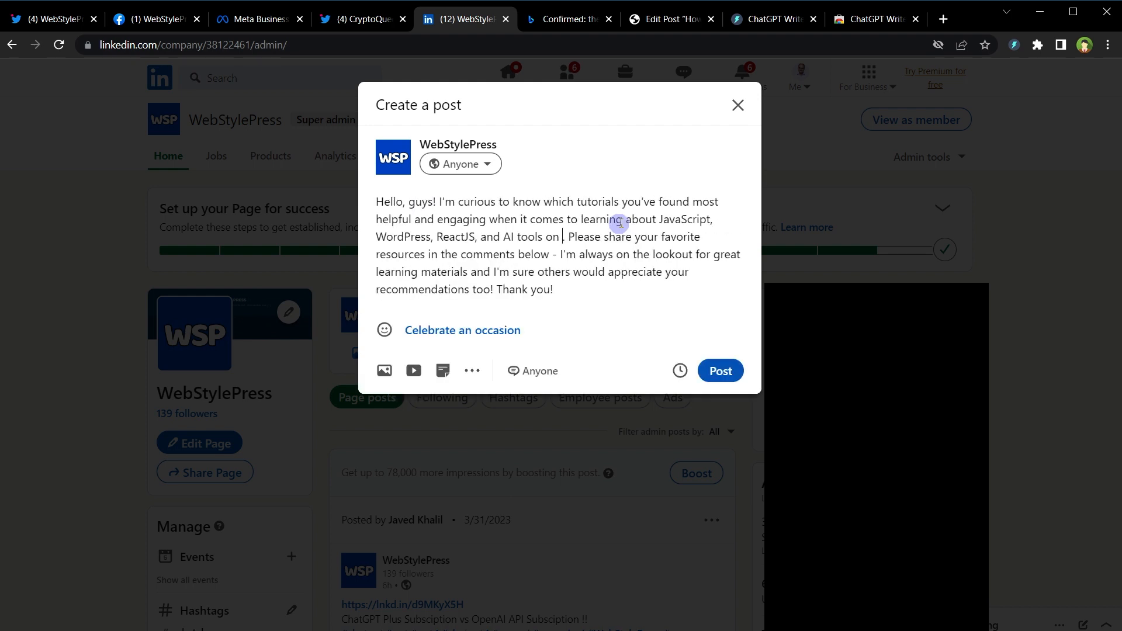
type("nel")
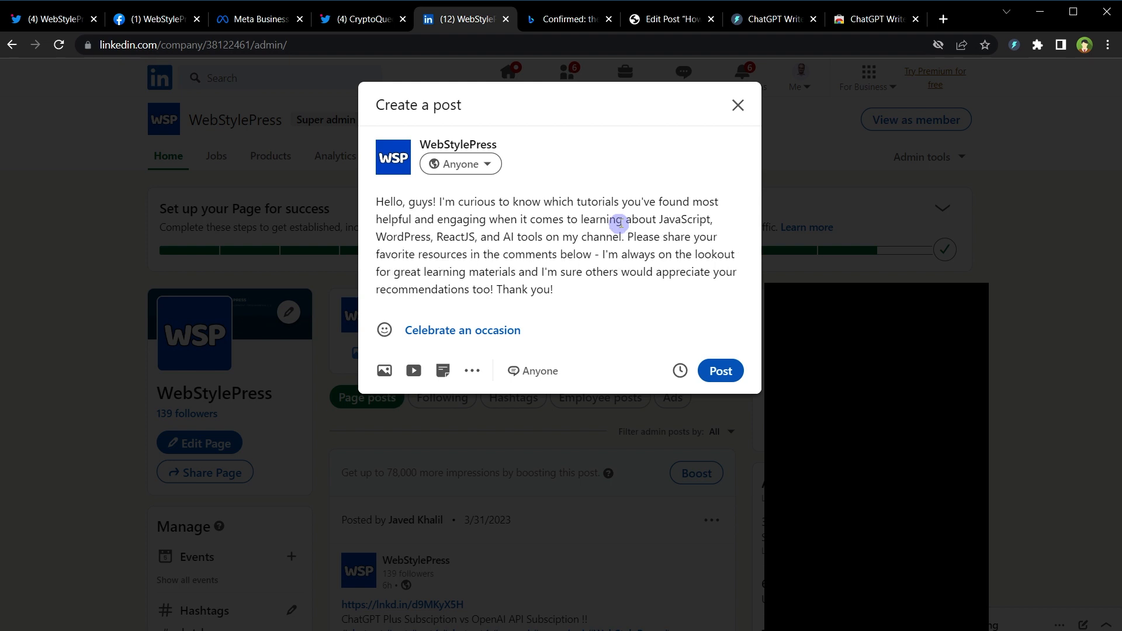
type(" and rec")
type("ommendations")
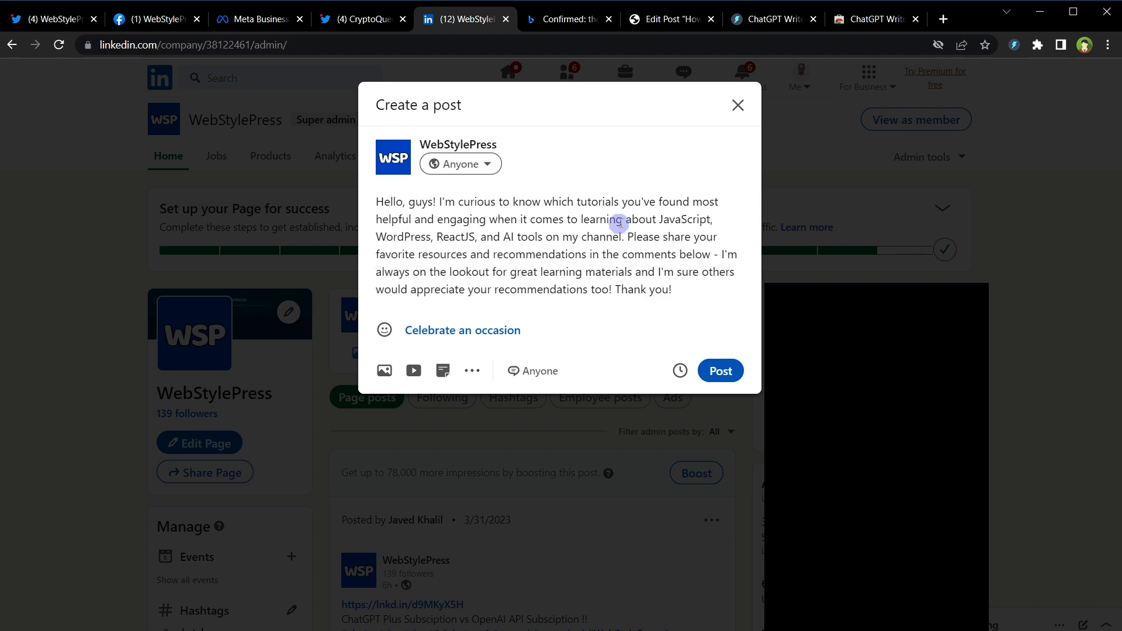
Publish the post on the WebStylePress LinkedIn page and dismiss the boost offer.
left_click(706, 368)
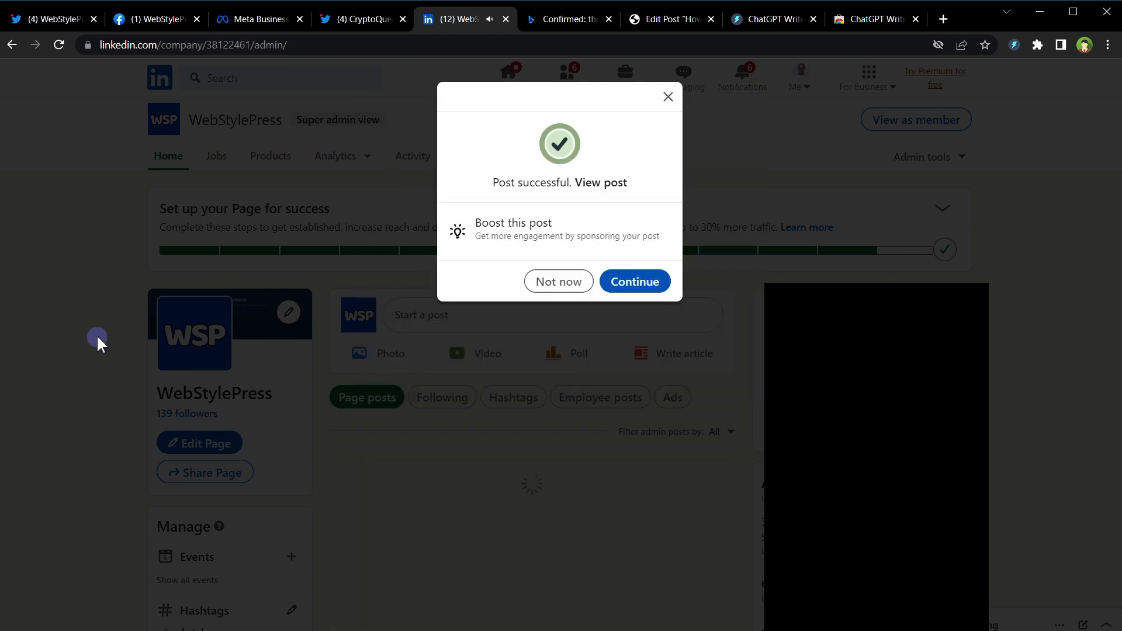
left_click(97, 338)
scroll(91, 310, "down", 3)
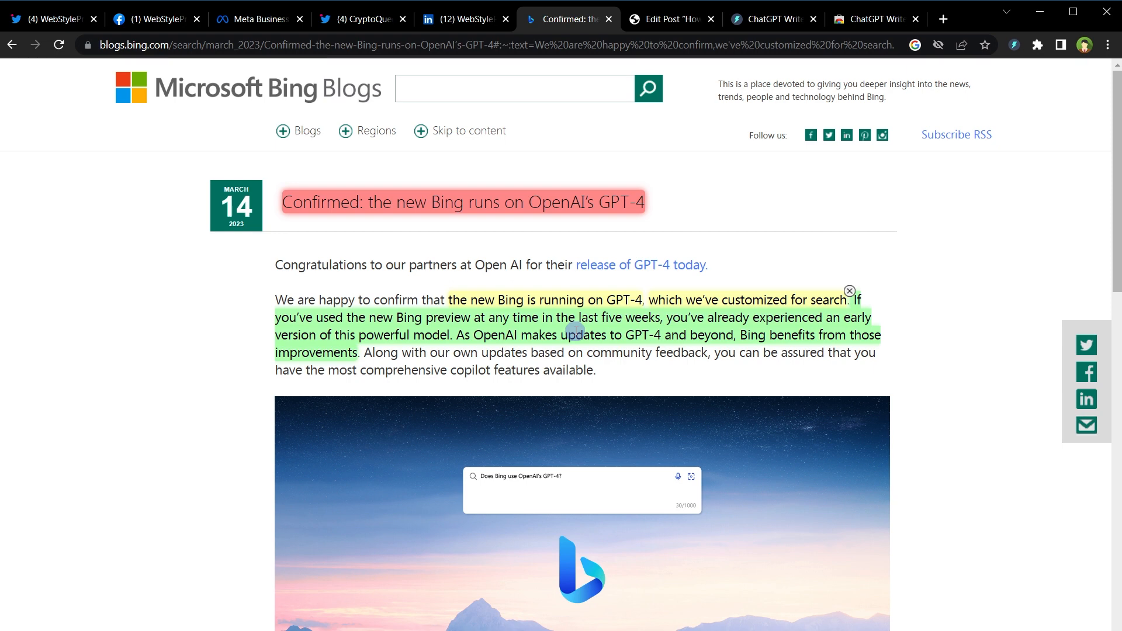
On the Bing blog article about GPT-4, have ChatGPT Writer answer "what is OpenAI" and close it after reading the response.
double_click(541, 201)
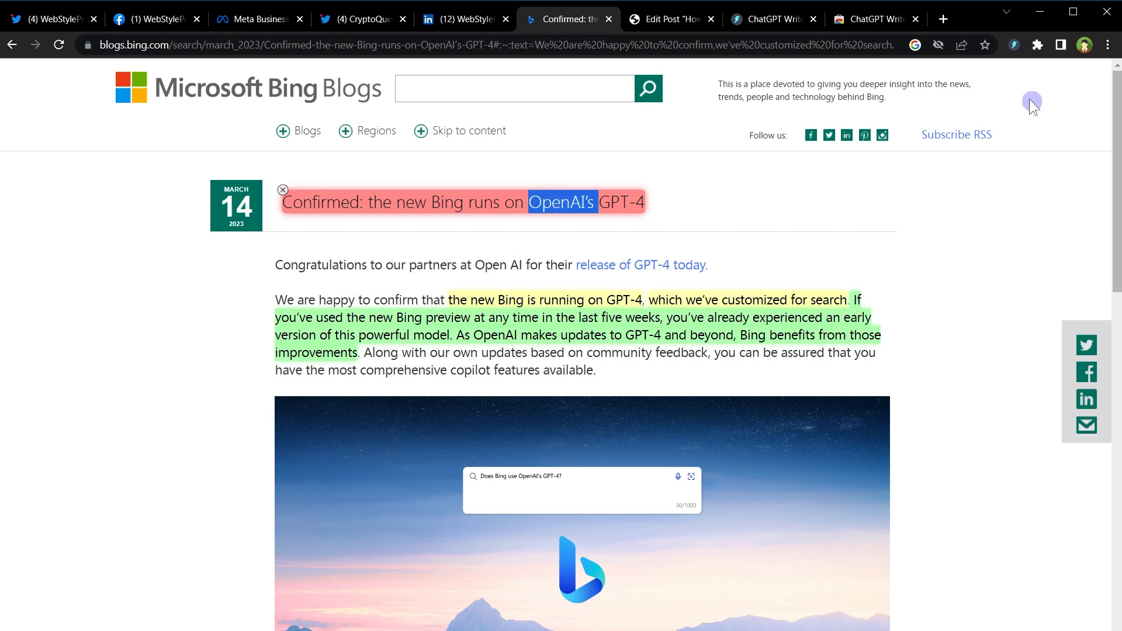
left_click(1011, 45)
type("what is OpenAI")
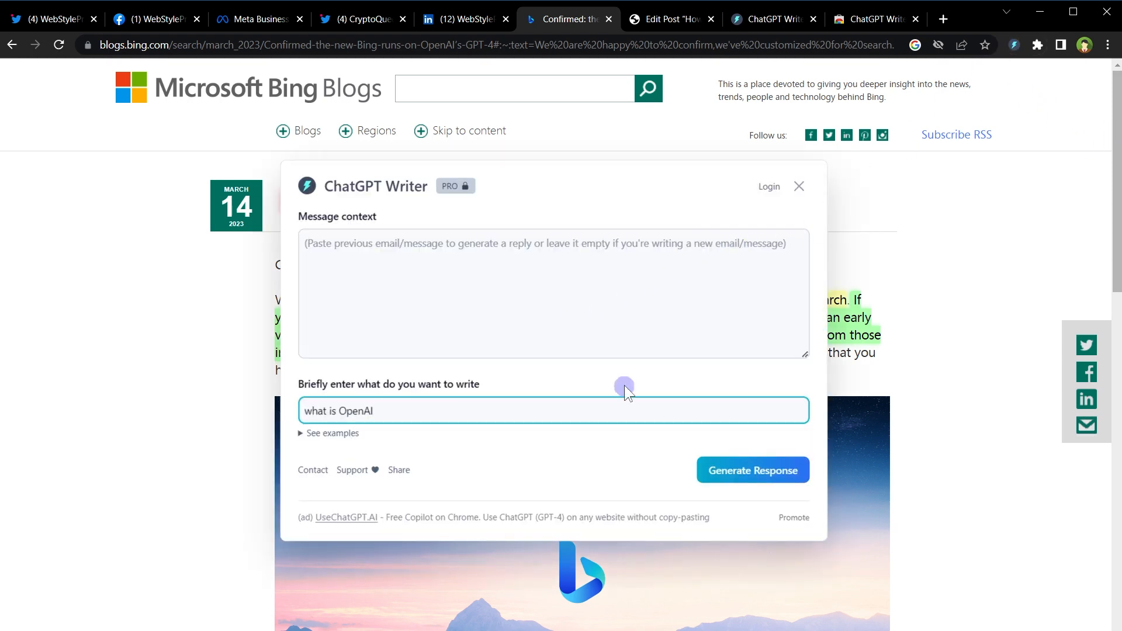
left_click(723, 476)
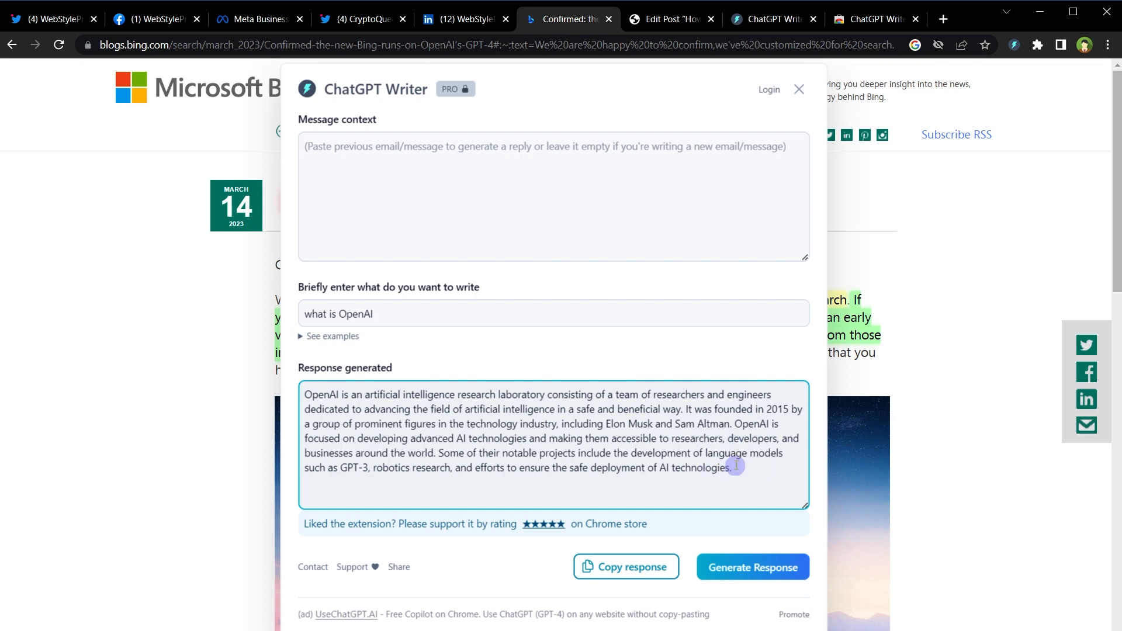
left_click(799, 89)
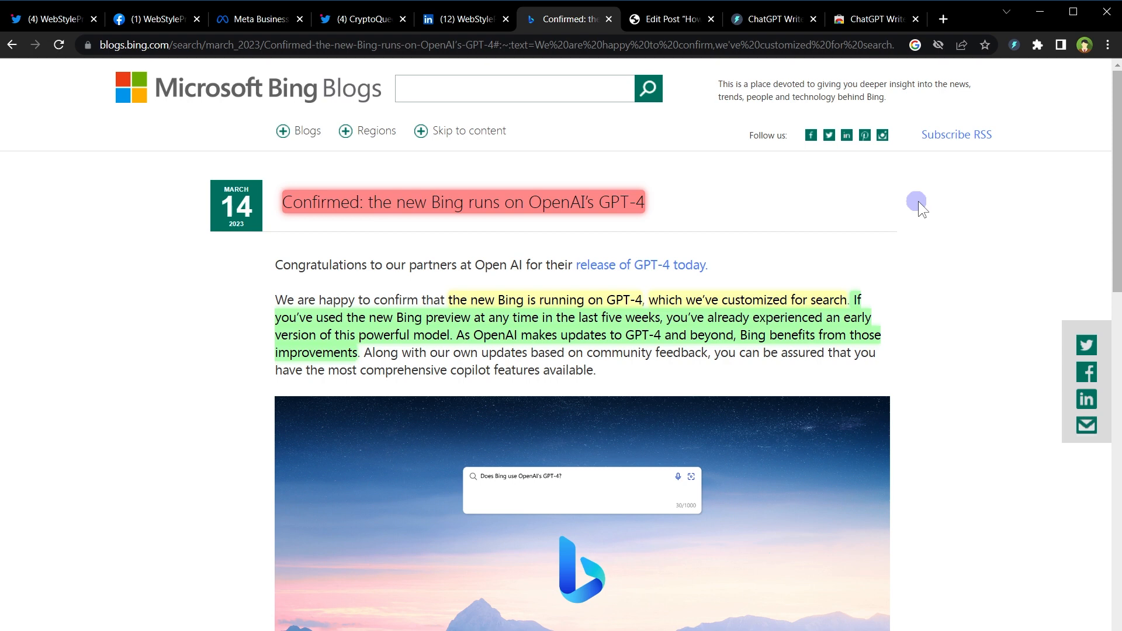
Switch to the WordPress post editor and generate a ChatGPT Writer response to "act as a blog writer and tell me what is gpt.".
key("ctrl+Tab")
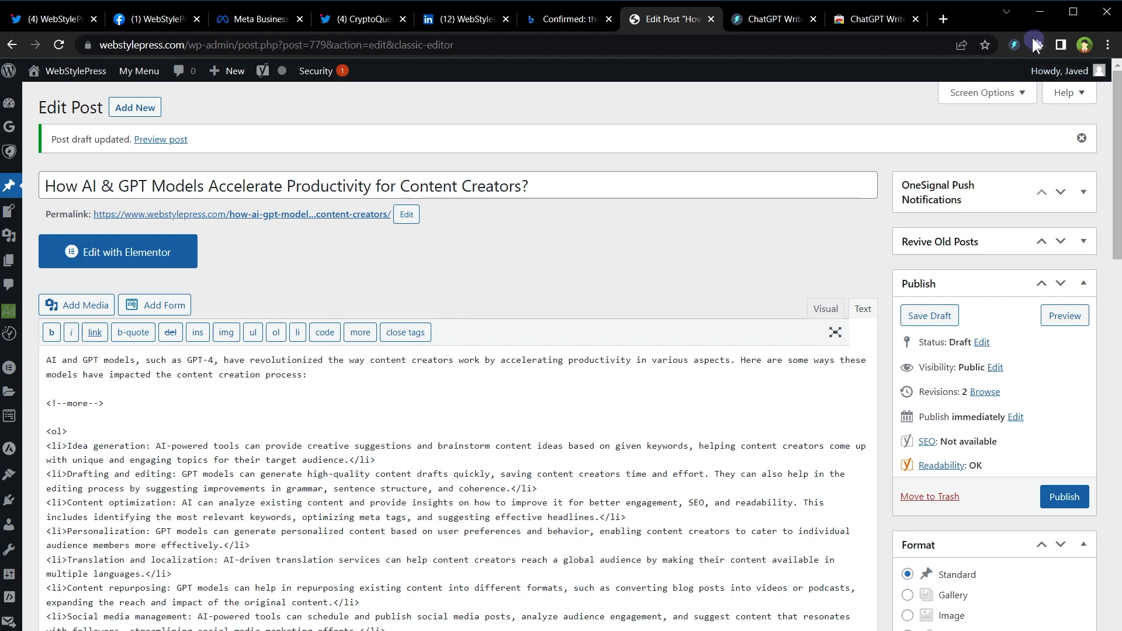
left_click(1014, 44)
type("act as a blog writer and tell me what is gpt.")
key("Home")
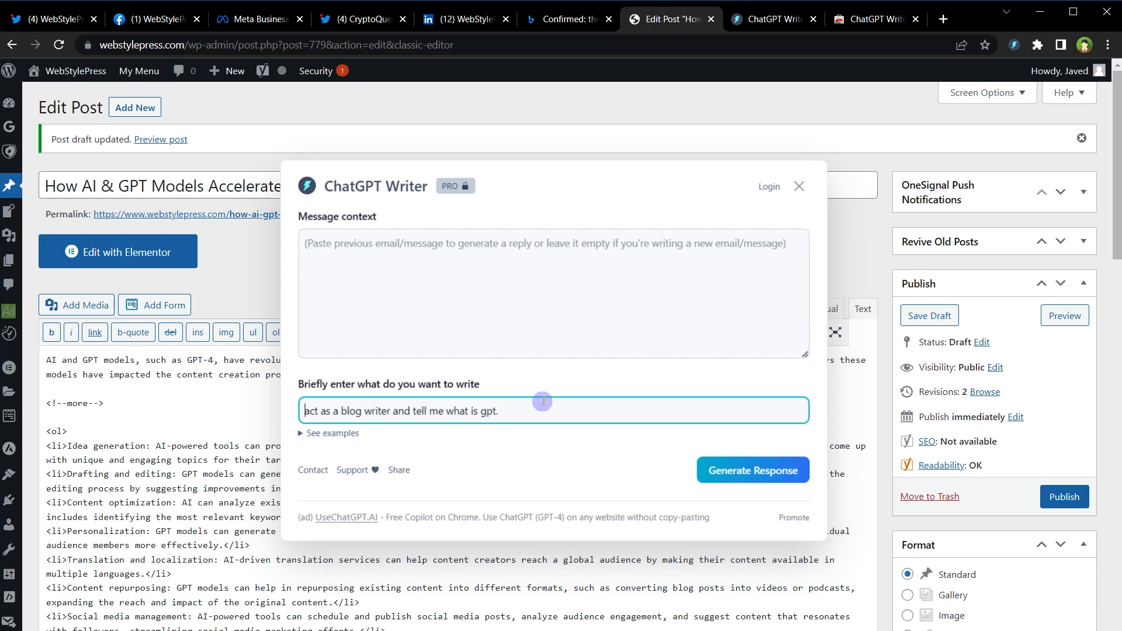
key("ctrl+shift+Right")
key("ctrl+shift+Right")
key("ctrl+shift+Right")
key("ctrl+shift+Right")
key("ctrl+shift+Right")
key("ctrl+shift+Right")
key("ctrl+shift+Right")
key("ctrl+shift+Right")
key("ctrl+shift+Right")
key("ctrl+shift+Right")
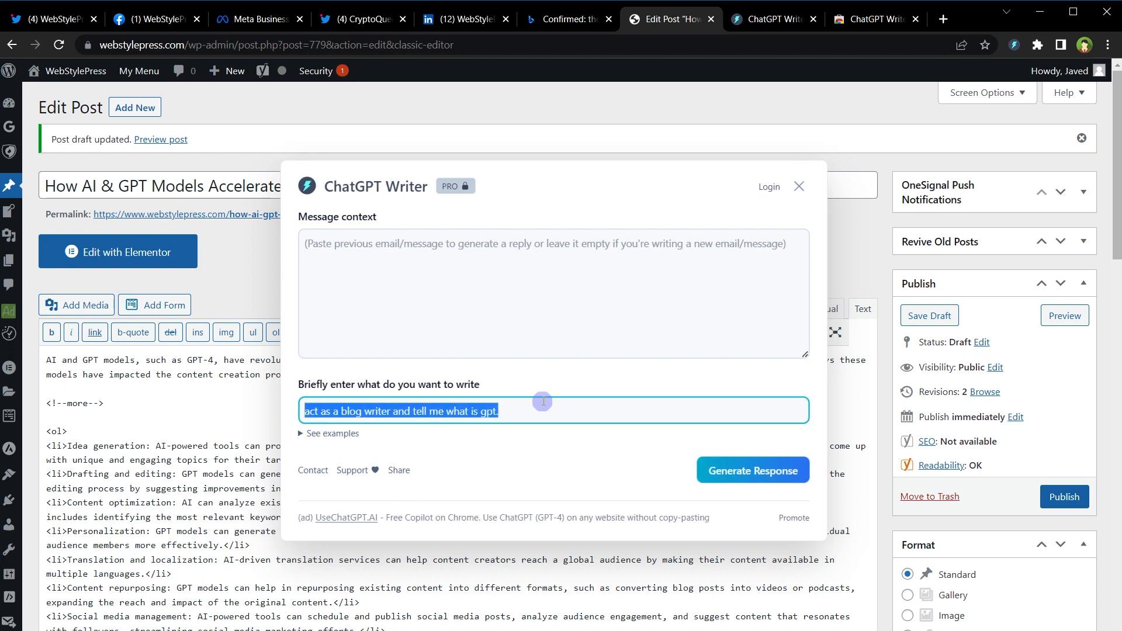
left_click(693, 467)
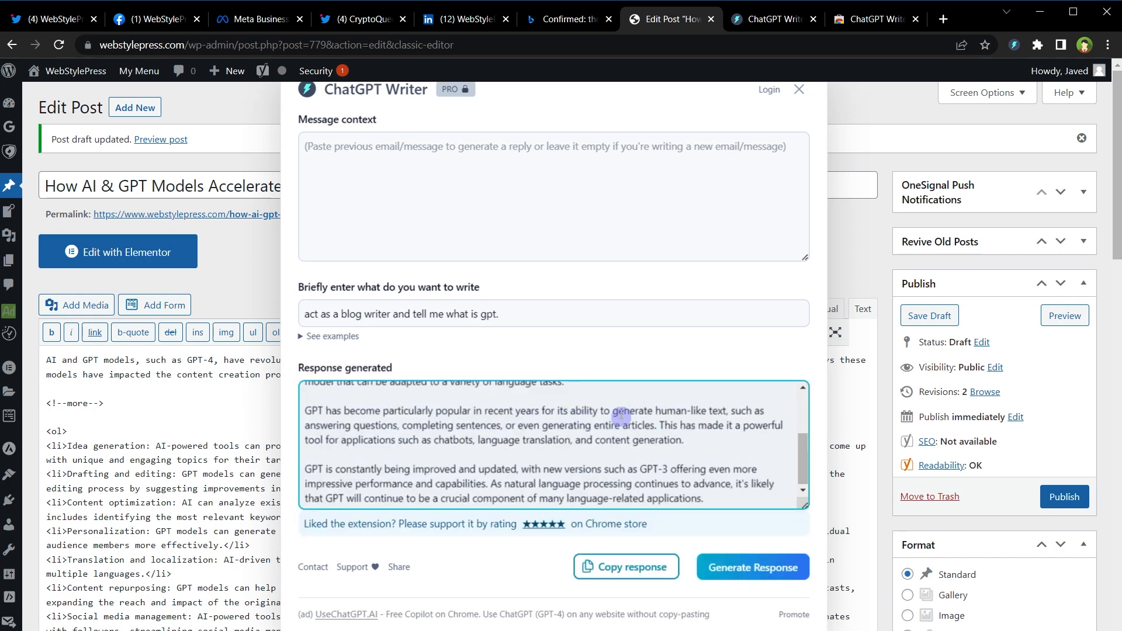
Read through the generated GPT explanation, copy the whole response and close ChatGPT Writer.
scroll(621, 416, "up", 2)
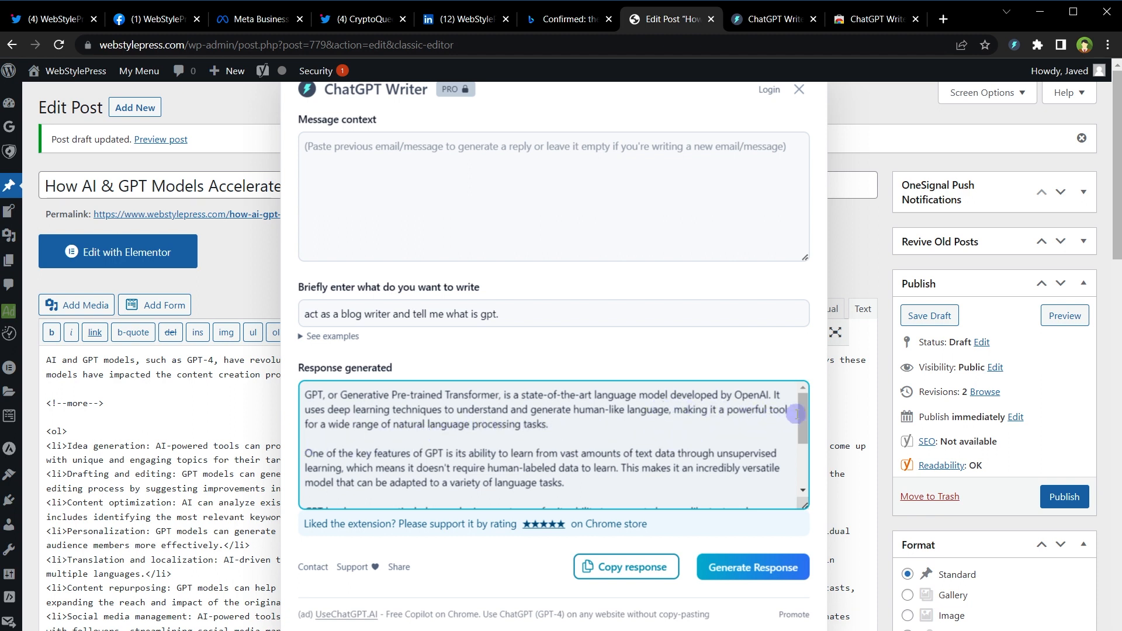
scroll(807, 444, "down", 3)
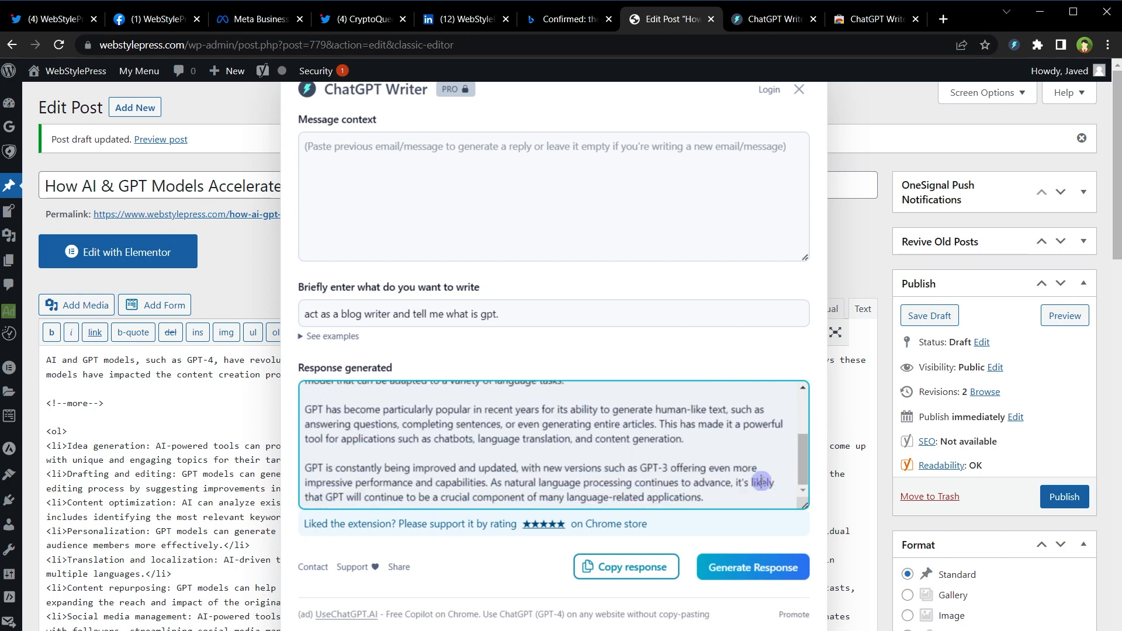
left_click(644, 566)
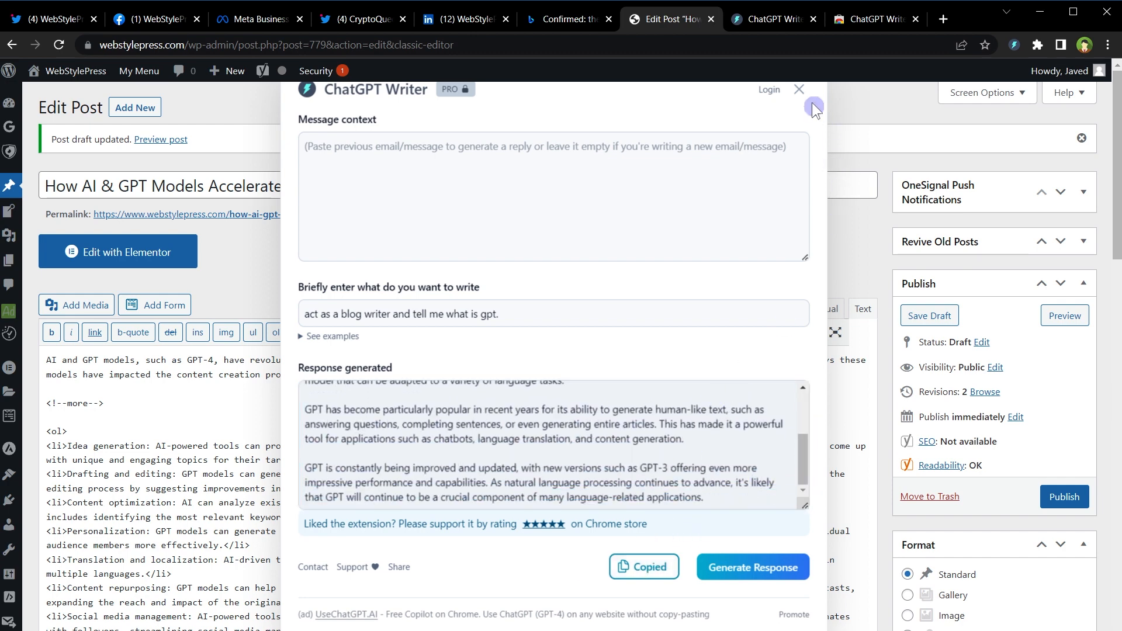
left_click(799, 89)
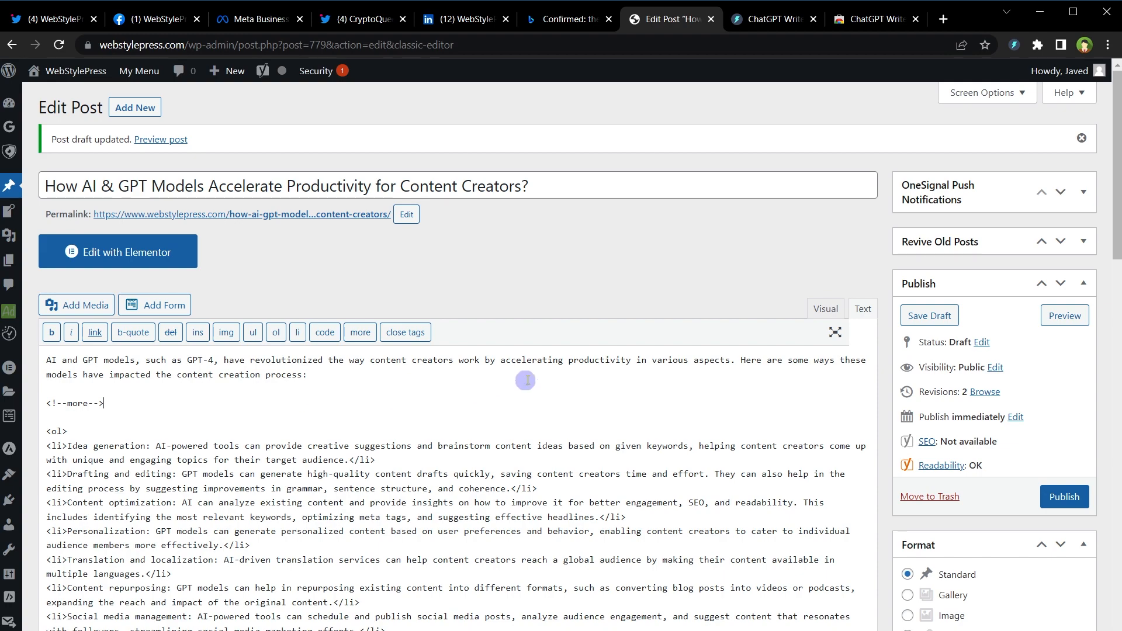
Paste the copied GPT explanation below the ordered list, introduced by the line "If you are wondering about GPT, here is what it is:".
scroll(521, 378, "down", 5)
left_click(199, 365)
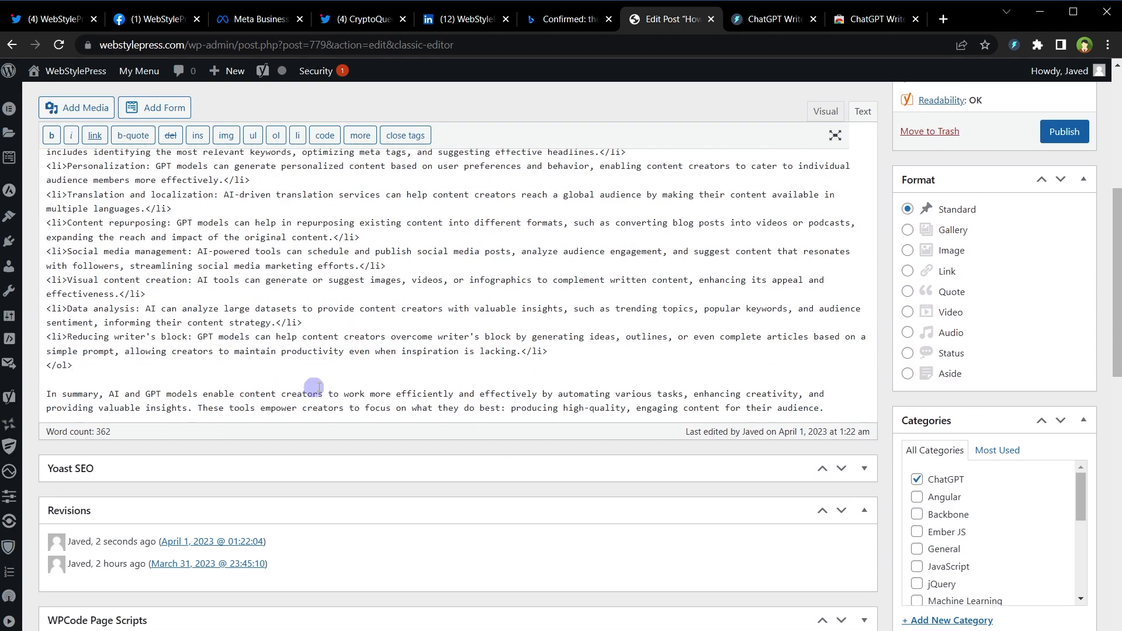
scroll(316, 387, "down", 5)
scroll(317, 386, "up", 5)
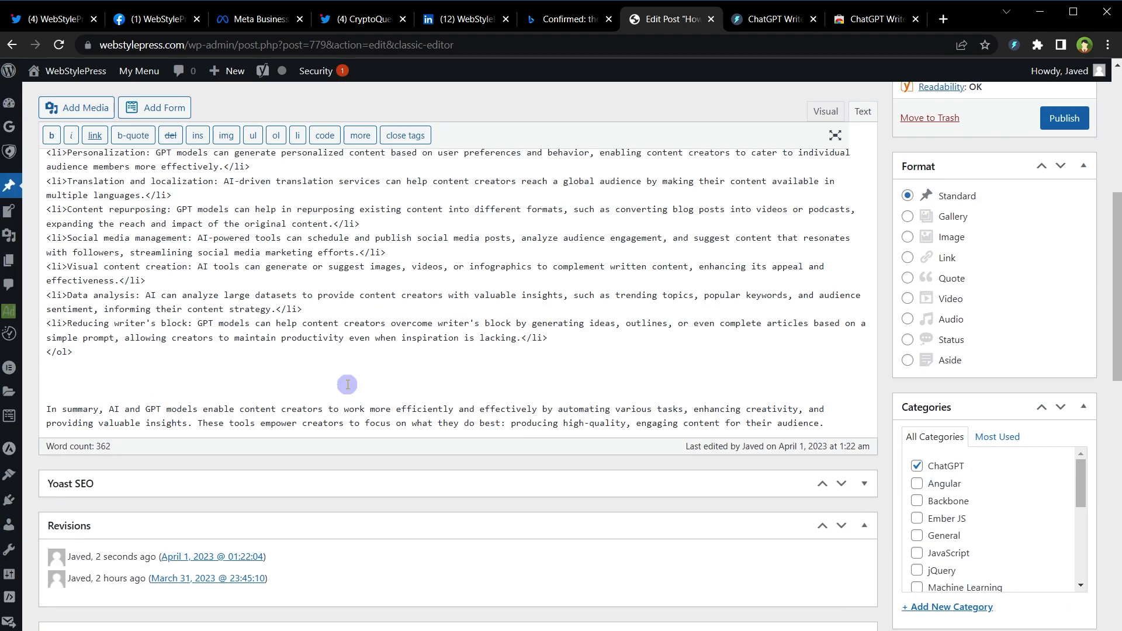
key("ctrl+v")
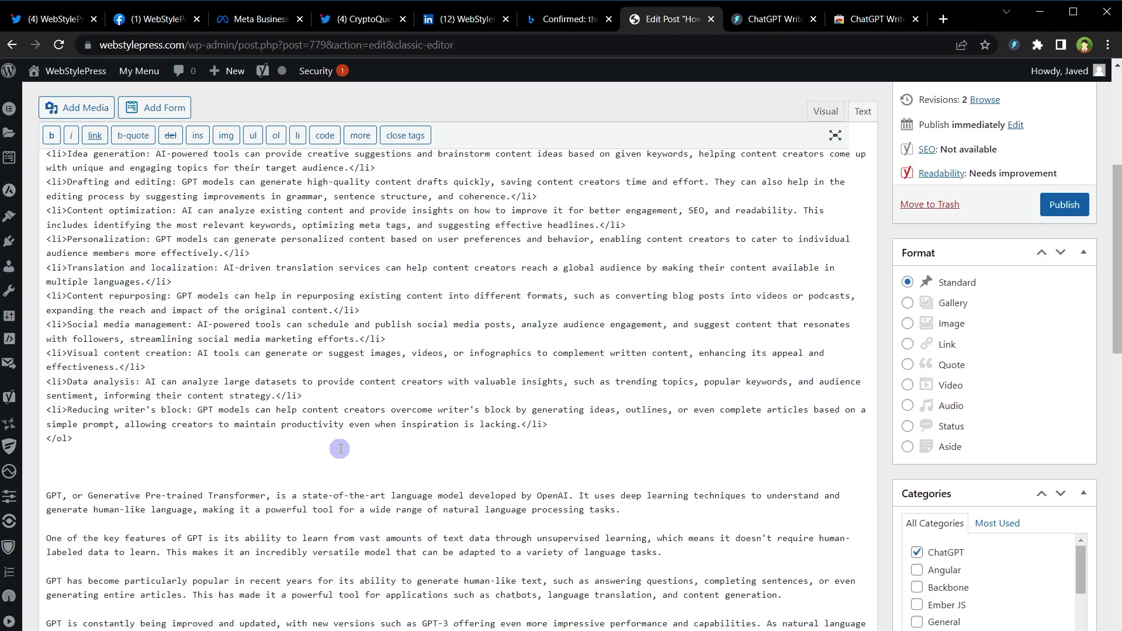
type("If you are wondering about GPT, here is what it")
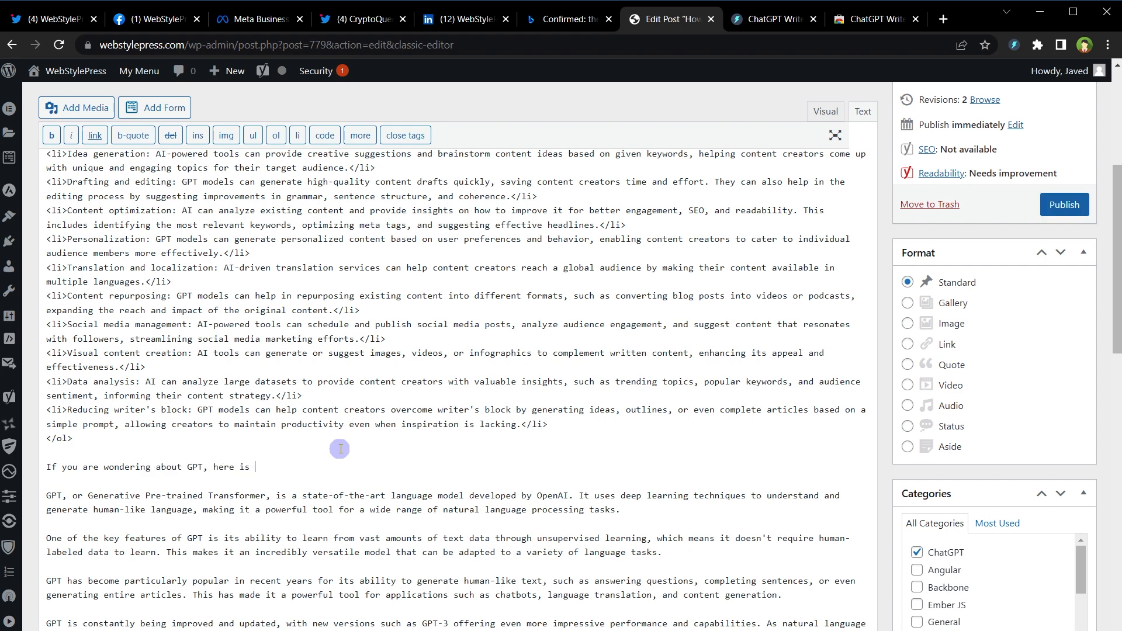
type(" is:")
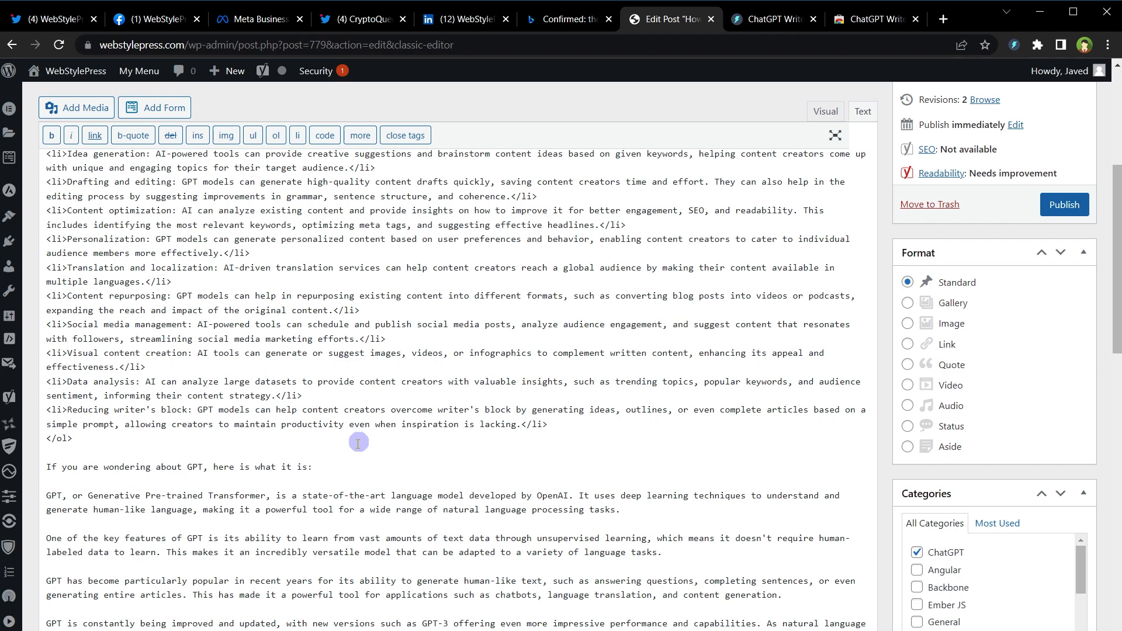
Save the draft of the WordPress post about AI and GPT models and publish it.
key("ctrl+s")
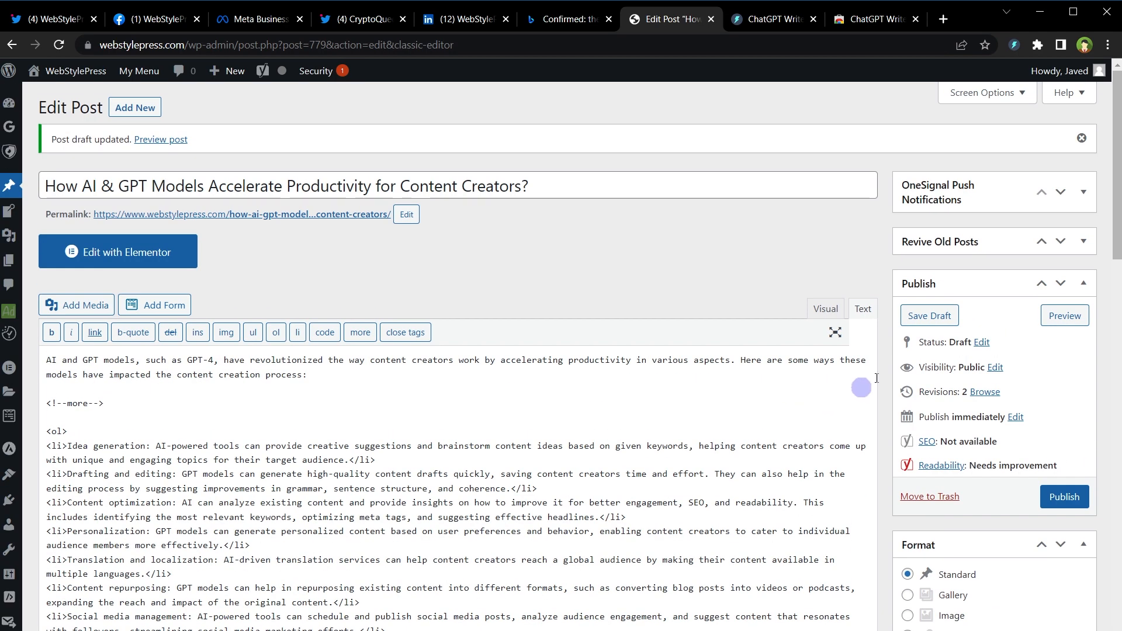
left_click(930, 323)
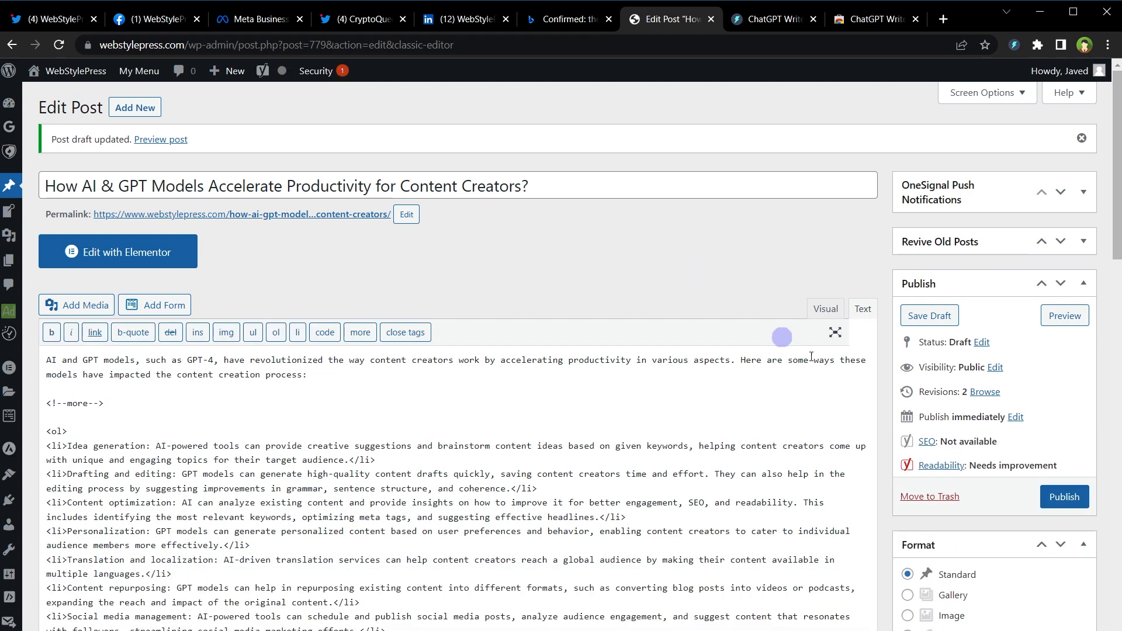
left_click(1055, 496)
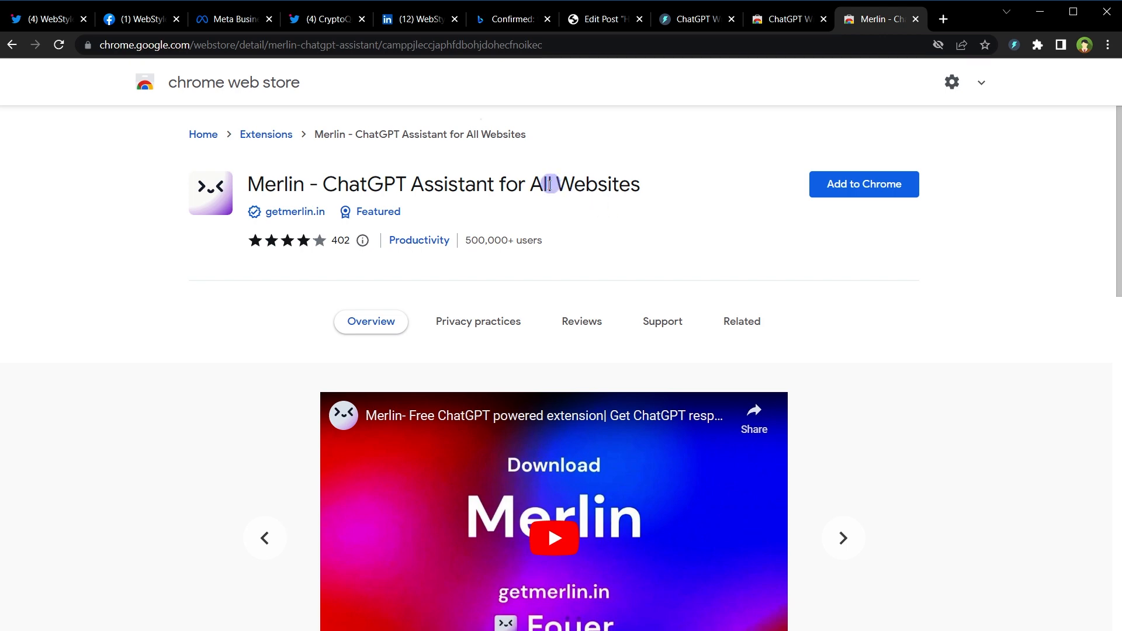
Look over the Chrome Web Store page of "Merlin - ChatGPT Assistant for All Websites".
scroll(148, 374, "down", 10)
scroll(149, 374, "up", 10)
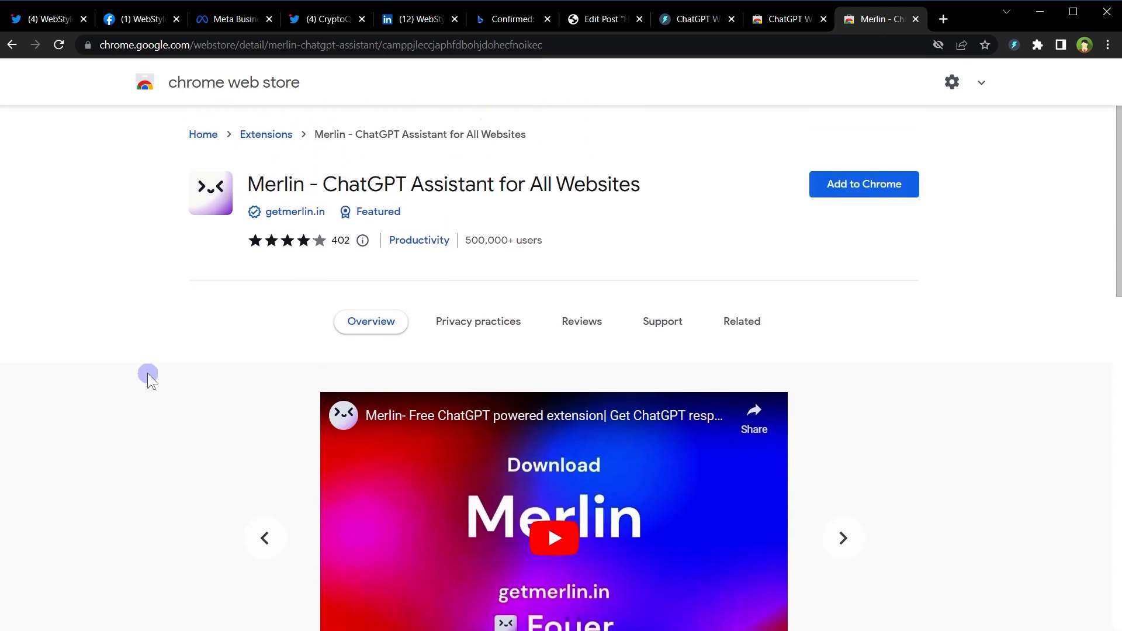